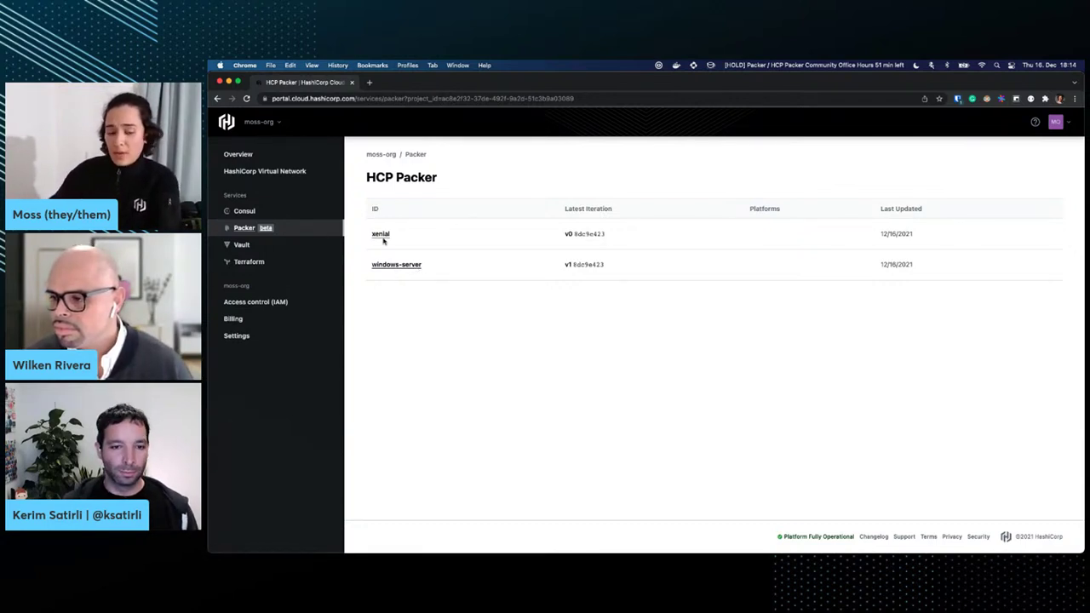
# Open the windows-server bucket and examine its name and the label in its metadata.
pyautogui.click(416, 265)
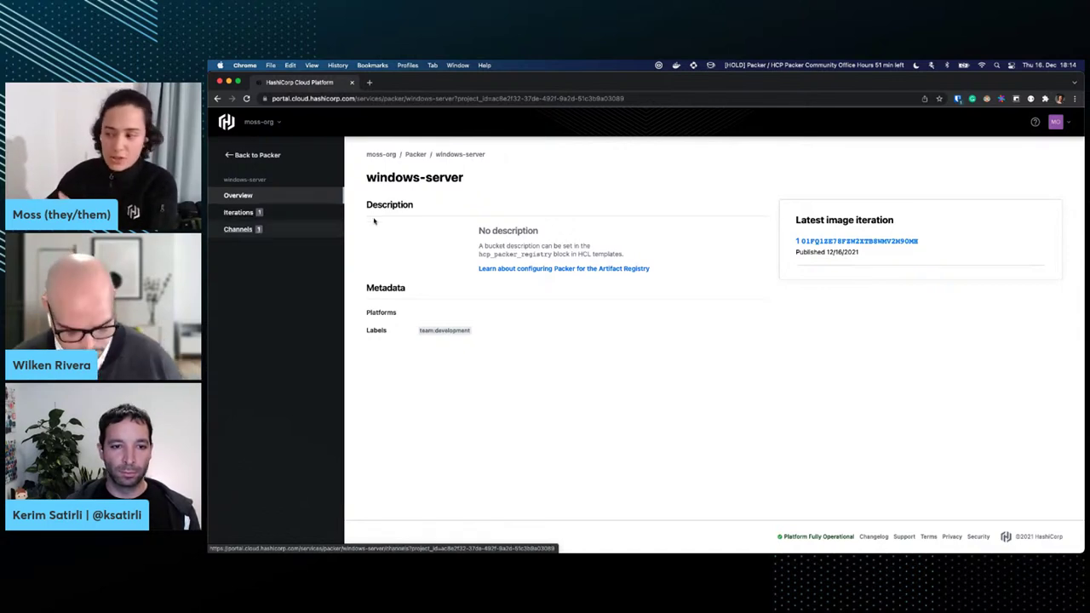
pyautogui.moveTo(367, 178); pyautogui.dragTo(465, 184)
pyautogui.click(465, 183)
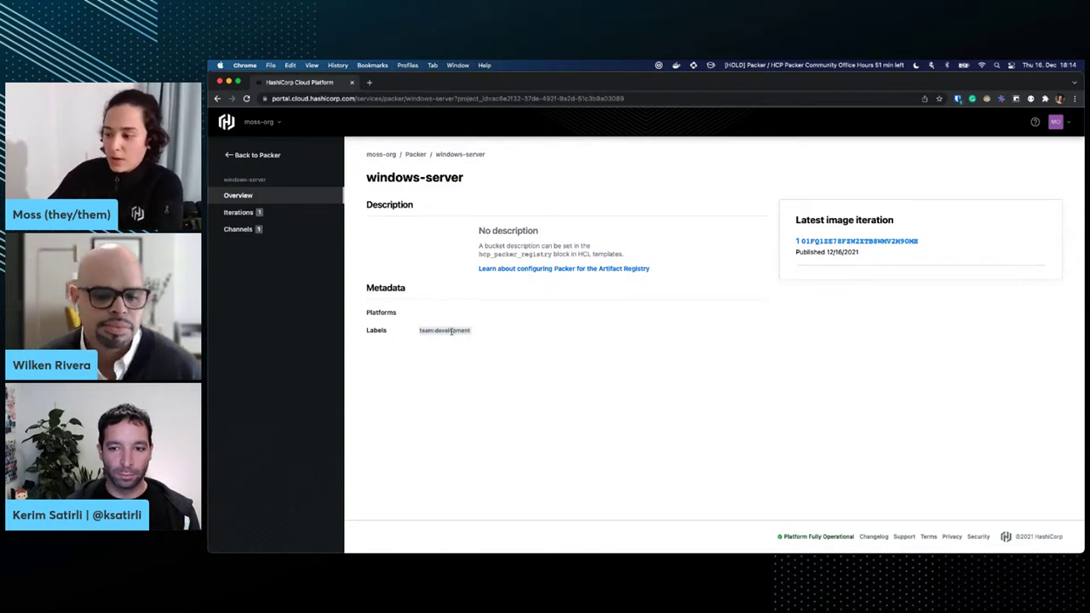
pyautogui.moveTo(417, 332); pyautogui.dragTo(464, 333)
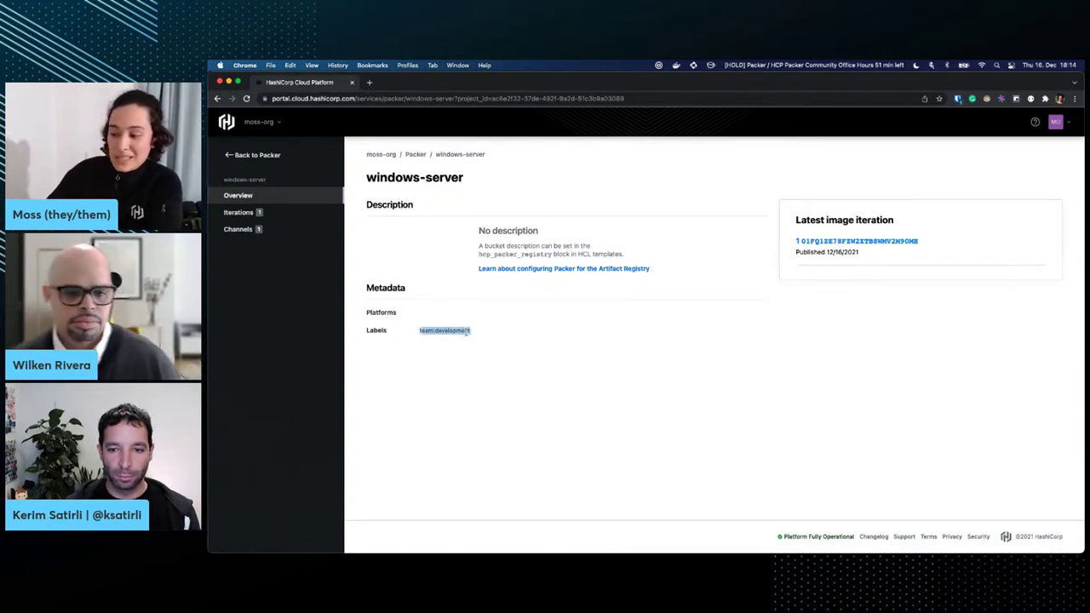
# Open iteration v1 of the windows-server bucket and inspect its Azure build labels and westus image details.
pyautogui.click(253, 213)
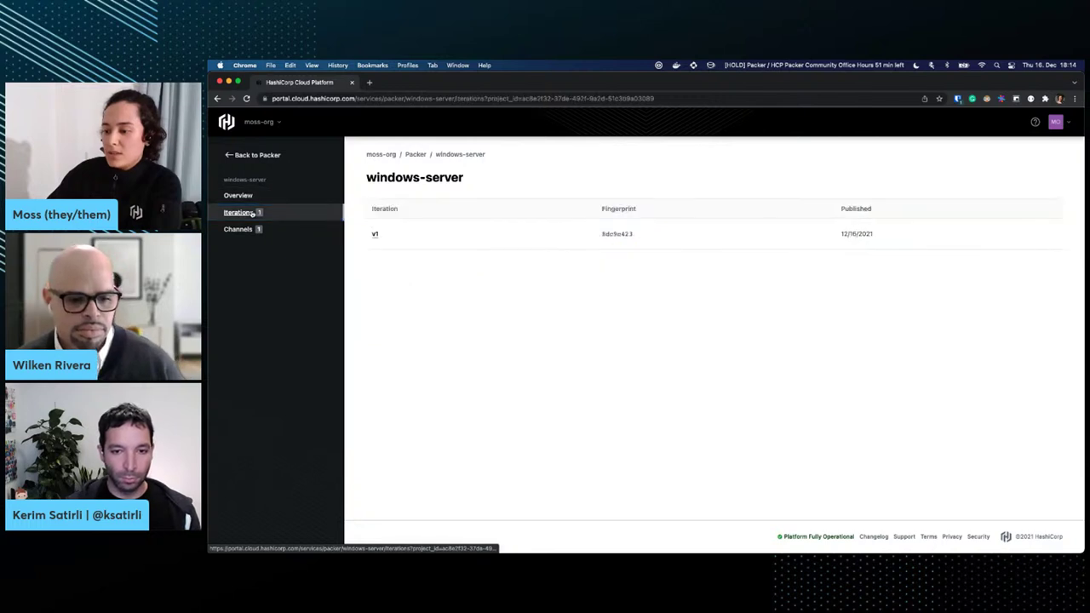
pyautogui.click(375, 236)
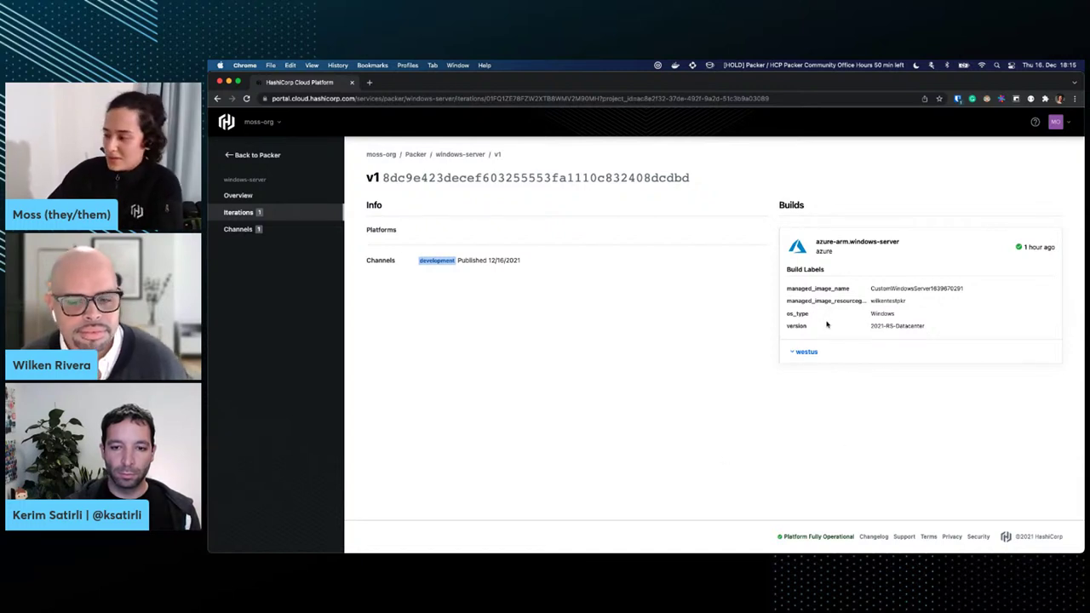
pyautogui.moveTo(787, 288); pyautogui.dragTo(849, 325)
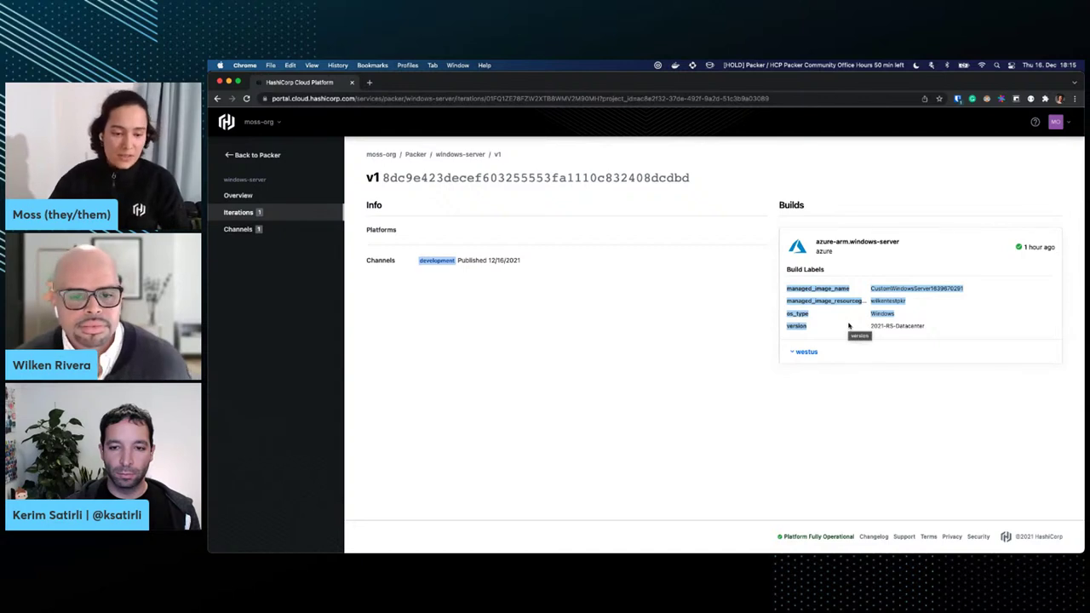
pyautogui.click(806, 352)
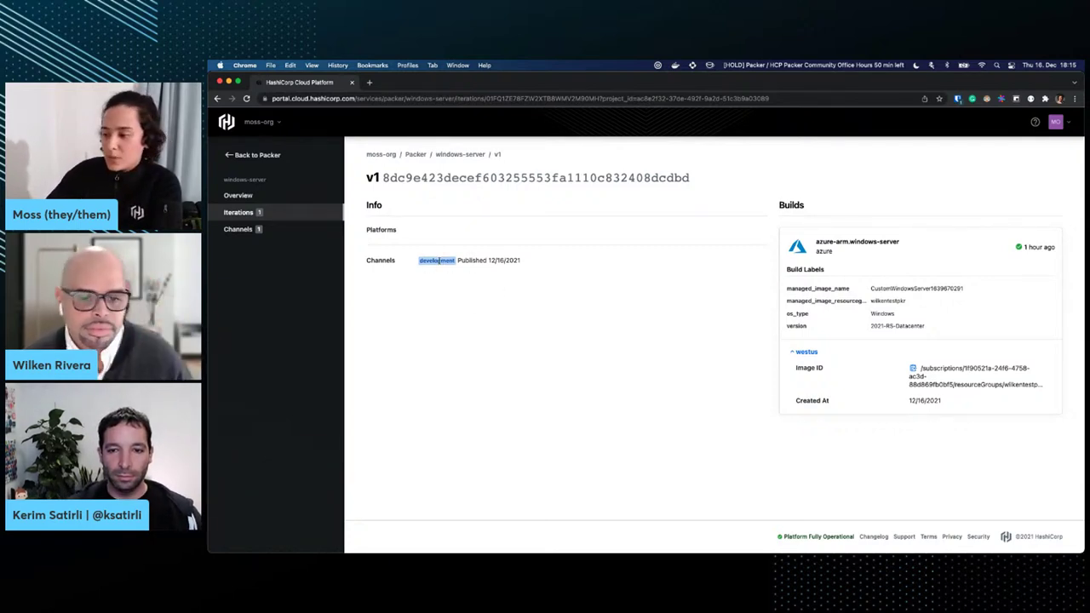
# View the windows-server bucket's channels, and return by way of its iterations to the bucket overview.
pyautogui.click(264, 230)
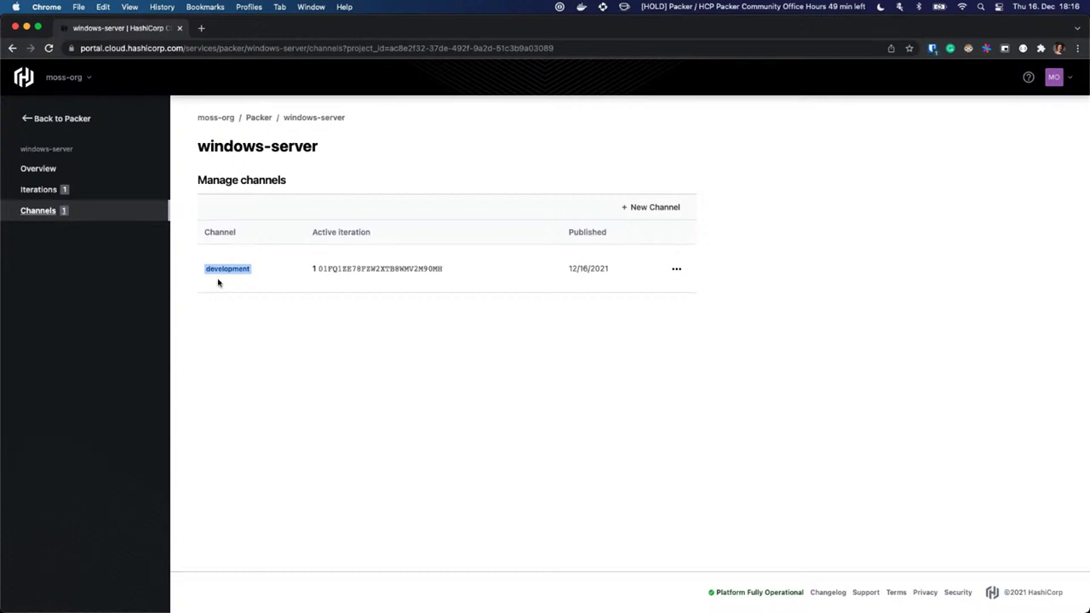
pyautogui.click(73, 195)
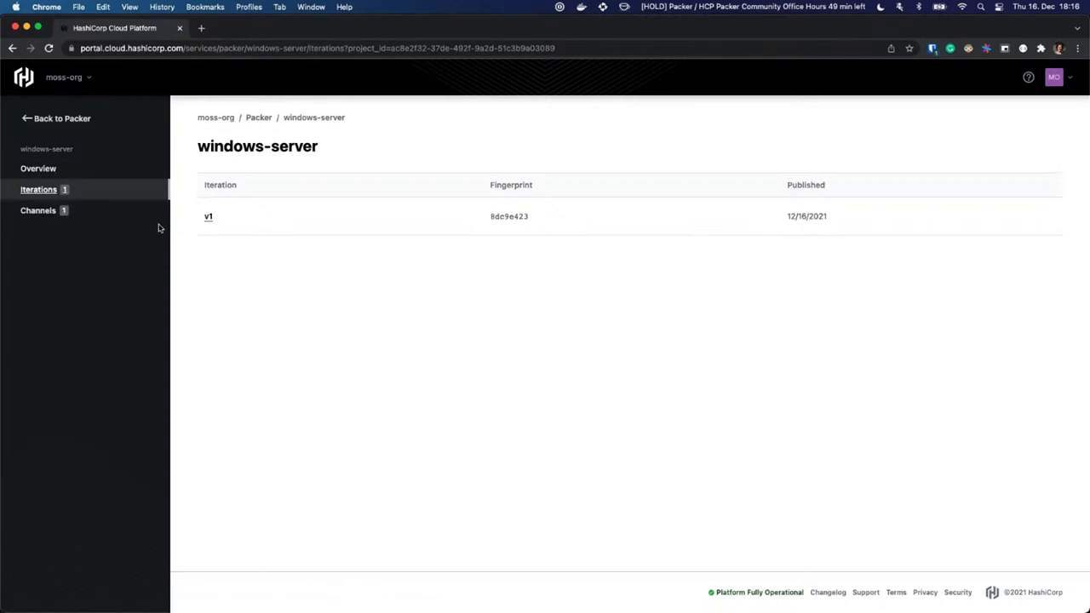
pyautogui.click(61, 168)
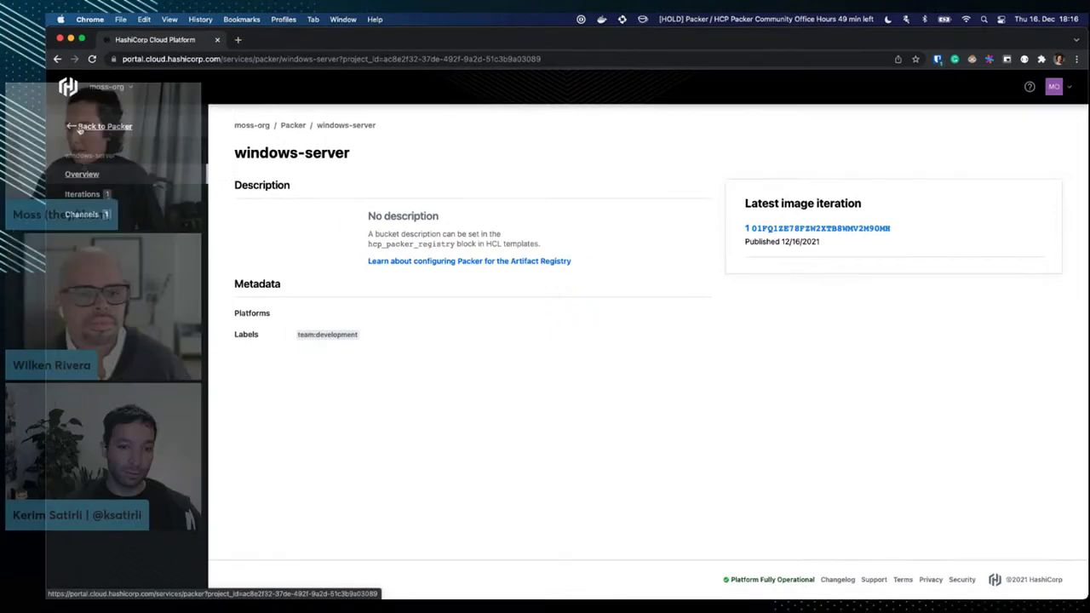
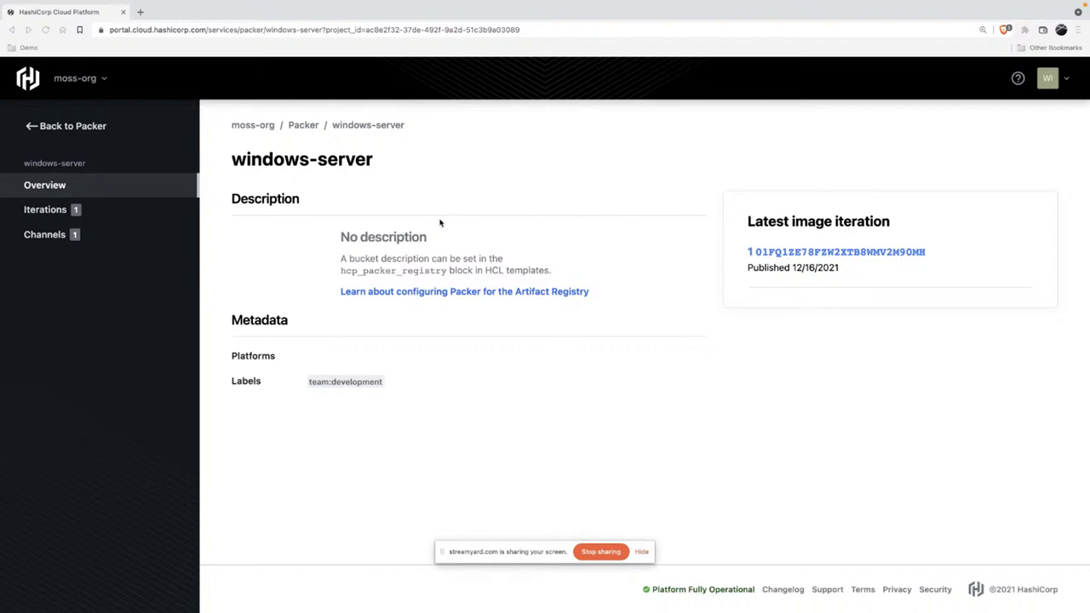
# Reopen the windows-server bucket from the HCP Packer list and examine the build labels of its v1 iteration.
pyautogui.click(475, 204)
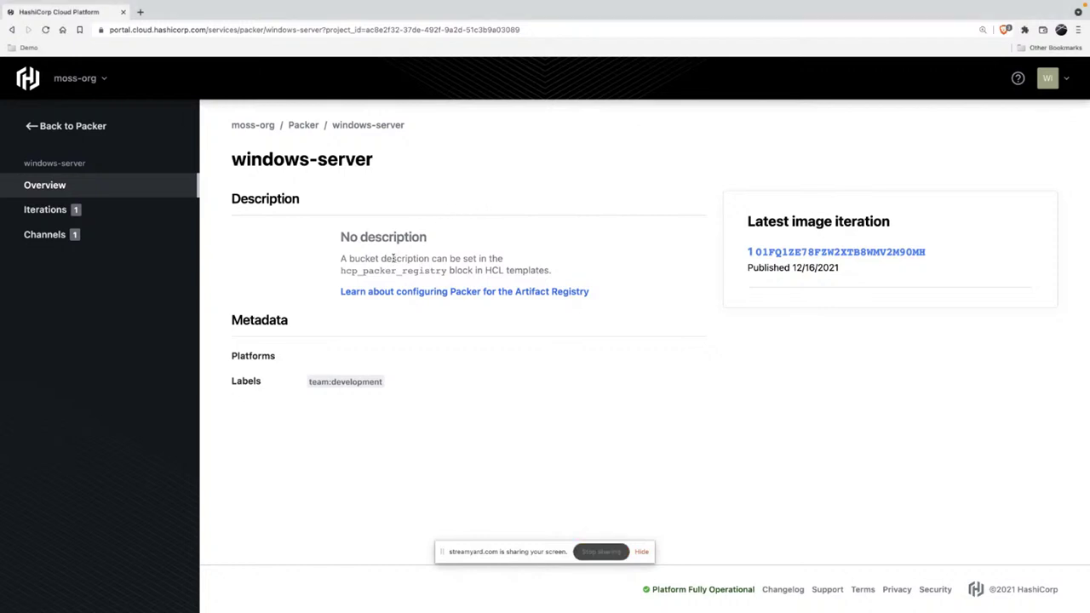
pyautogui.click(85, 127)
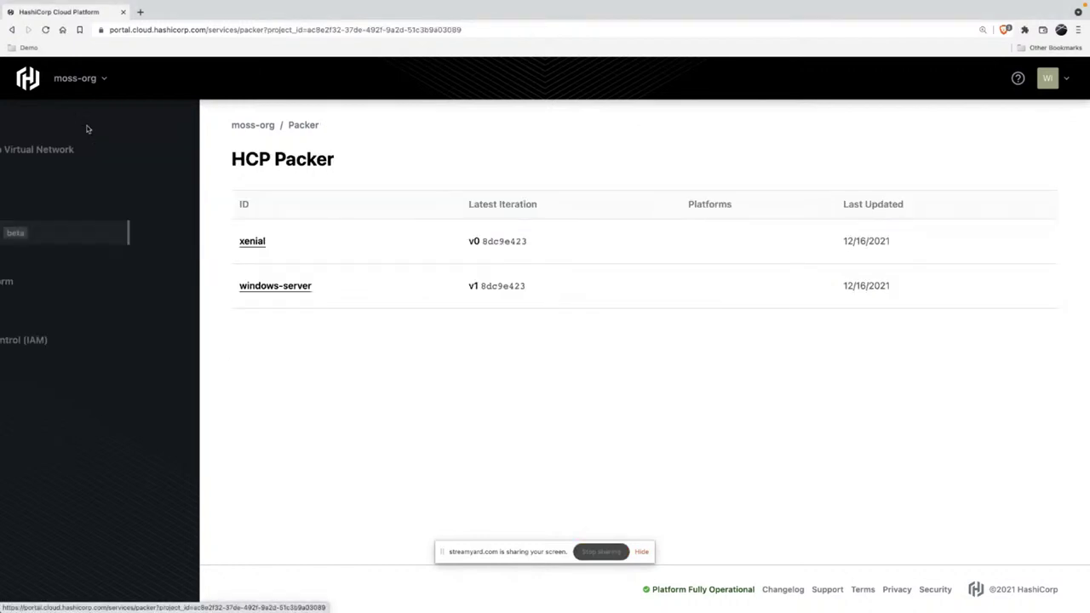
pyautogui.click(275, 287)
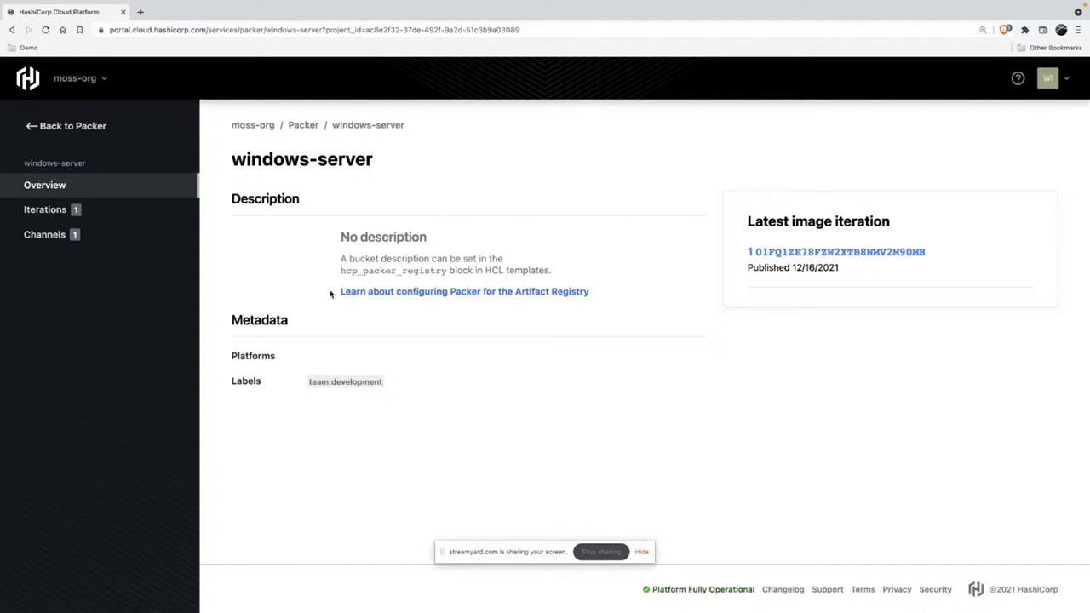
pyautogui.click(45, 209)
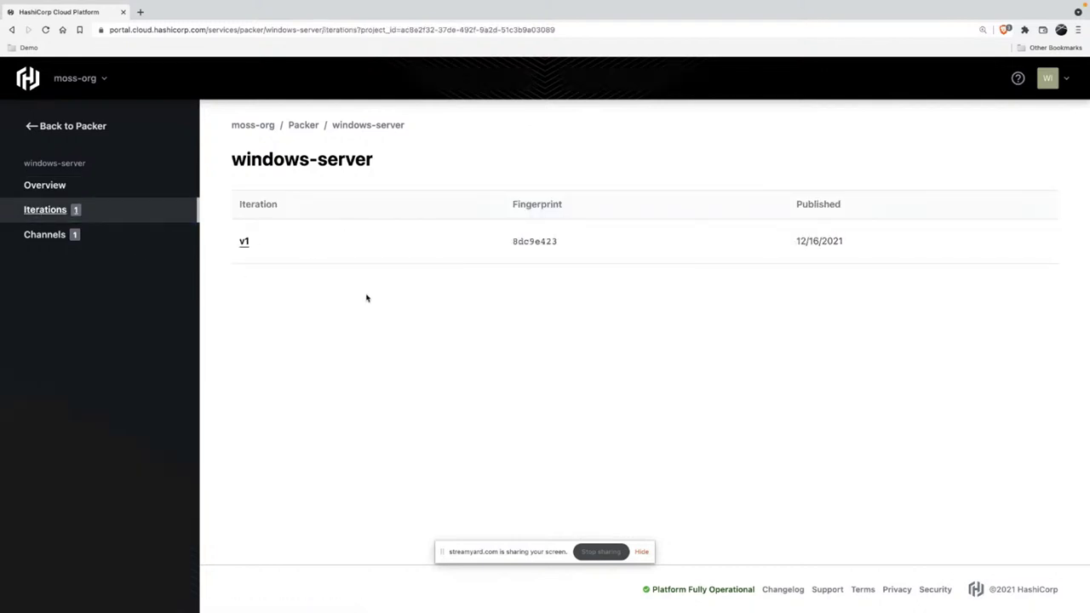
pyautogui.click(244, 242)
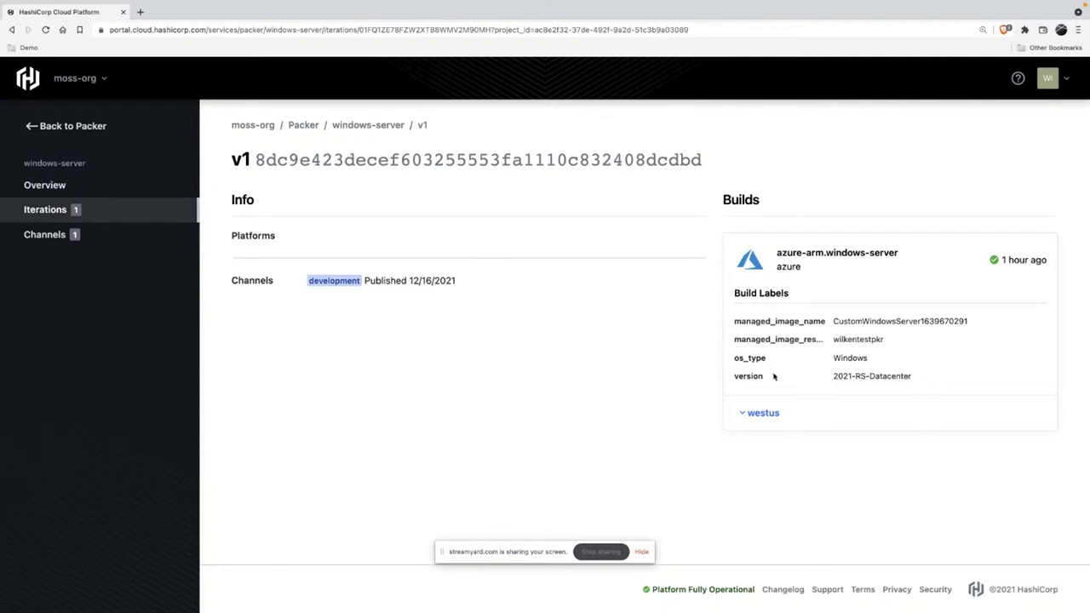
pyautogui.moveTo(920, 380); pyautogui.dragTo(730, 324)
pyautogui.click(730, 324)
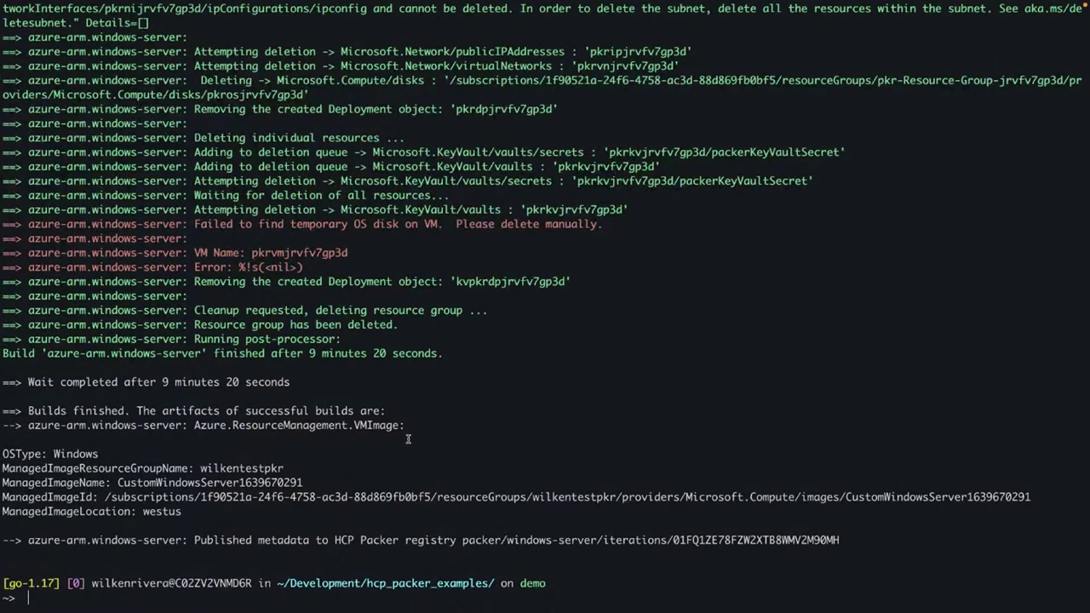
# Review the terminal output of packer build azure-arm/base from its start through to the ManagedImageId line.
pyautogui.scroll(5, 408, 438)
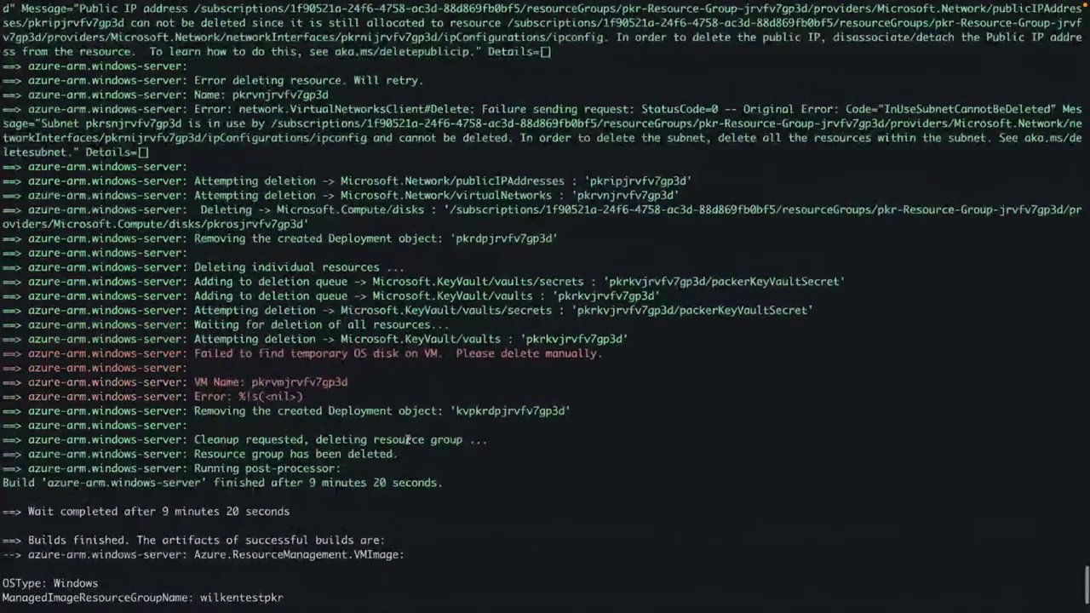
pyautogui.scroll(18, 408, 439)
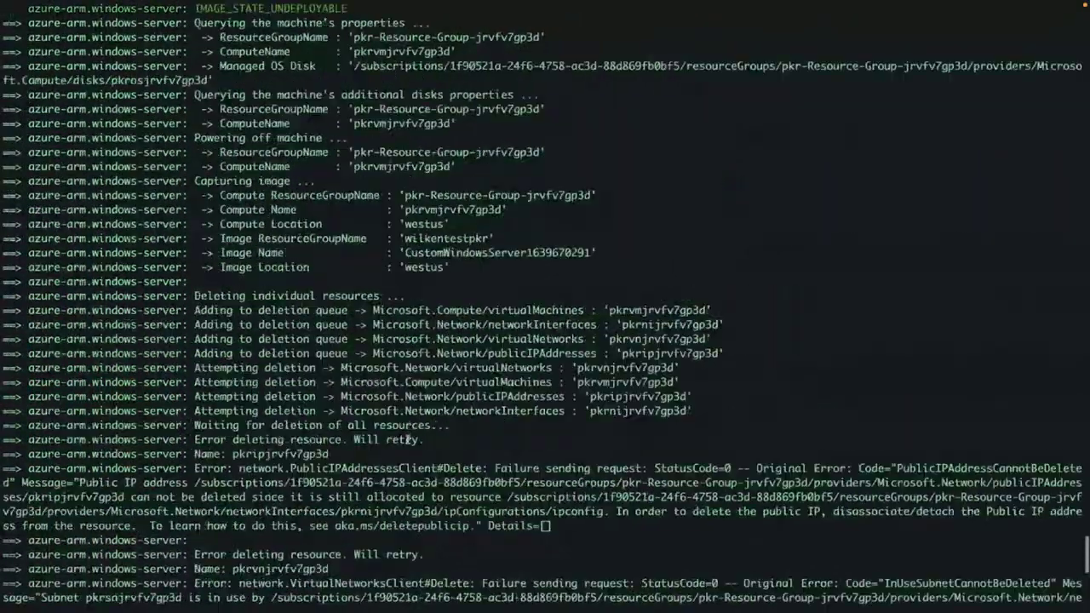
pyautogui.scroll(20, 408, 438)
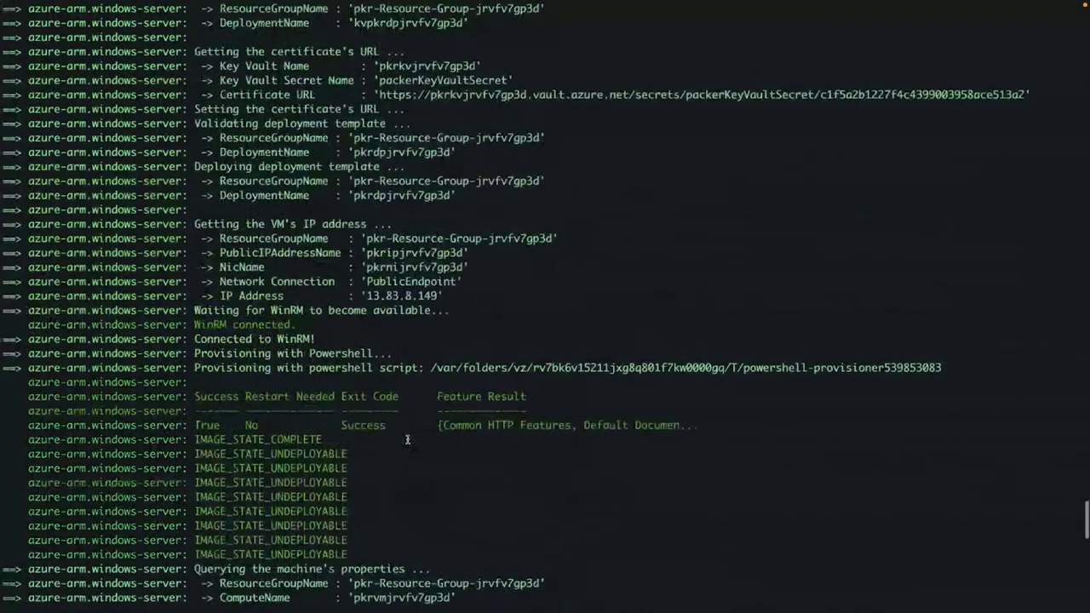
pyautogui.scroll(13, 408, 439)
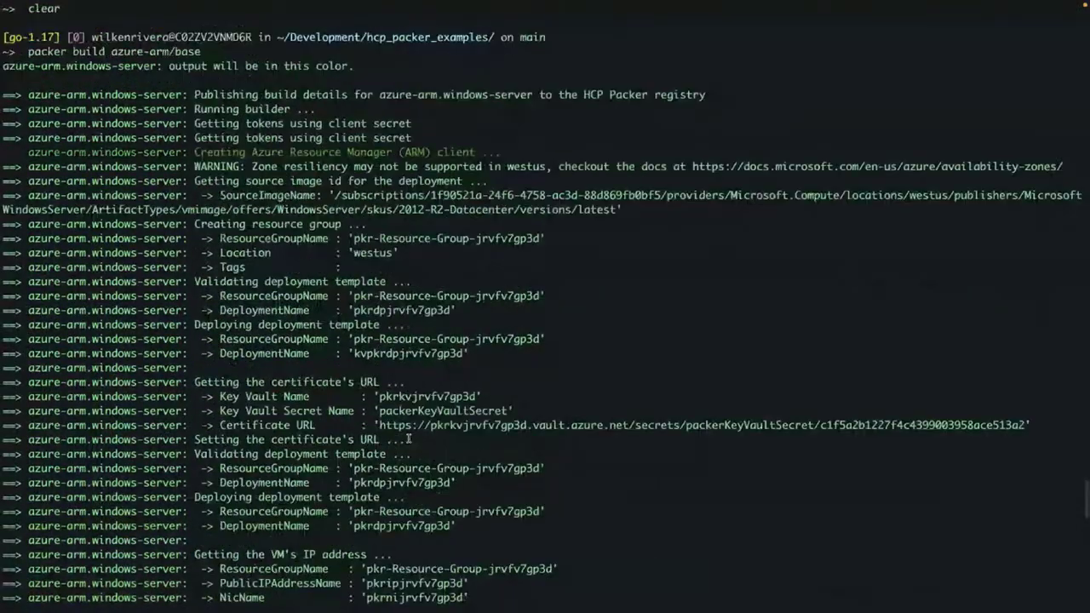
pyautogui.scroll(-13, 408, 439)
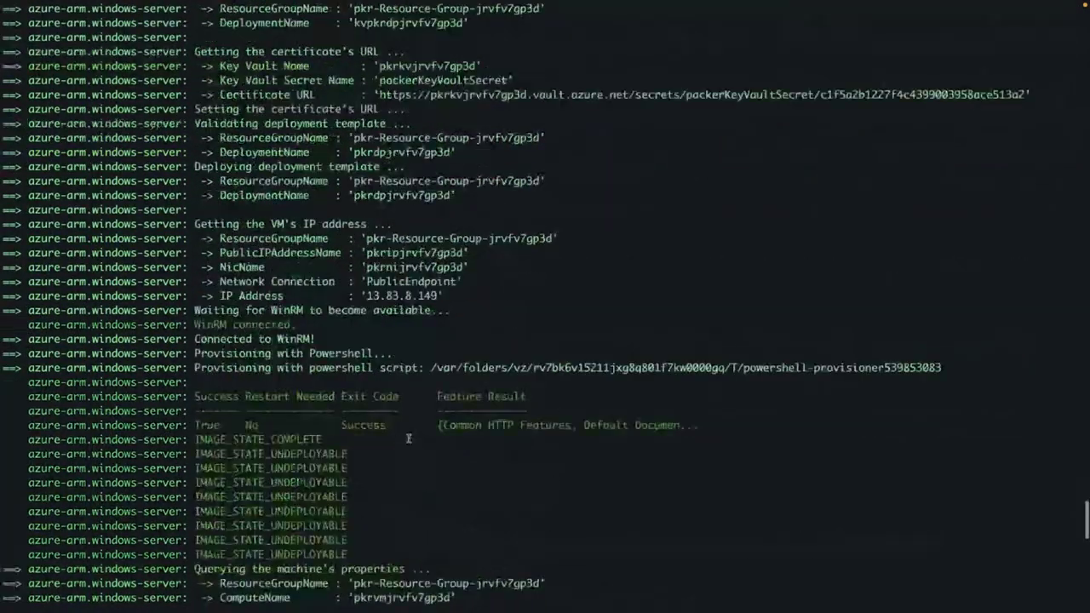
pyautogui.scroll(-12, 408, 438)
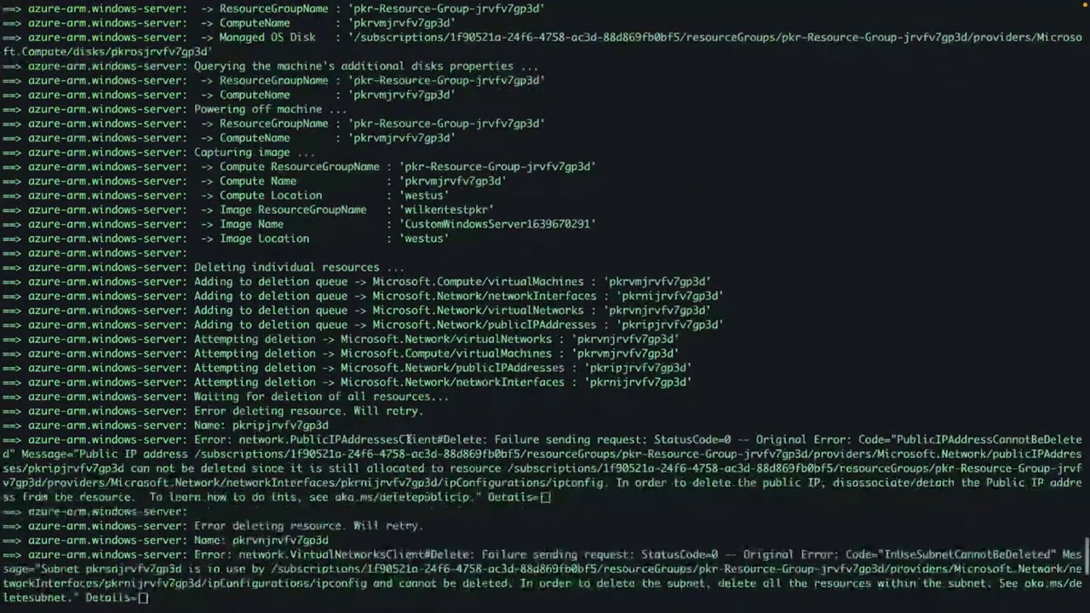
pyautogui.scroll(12, 341, 358)
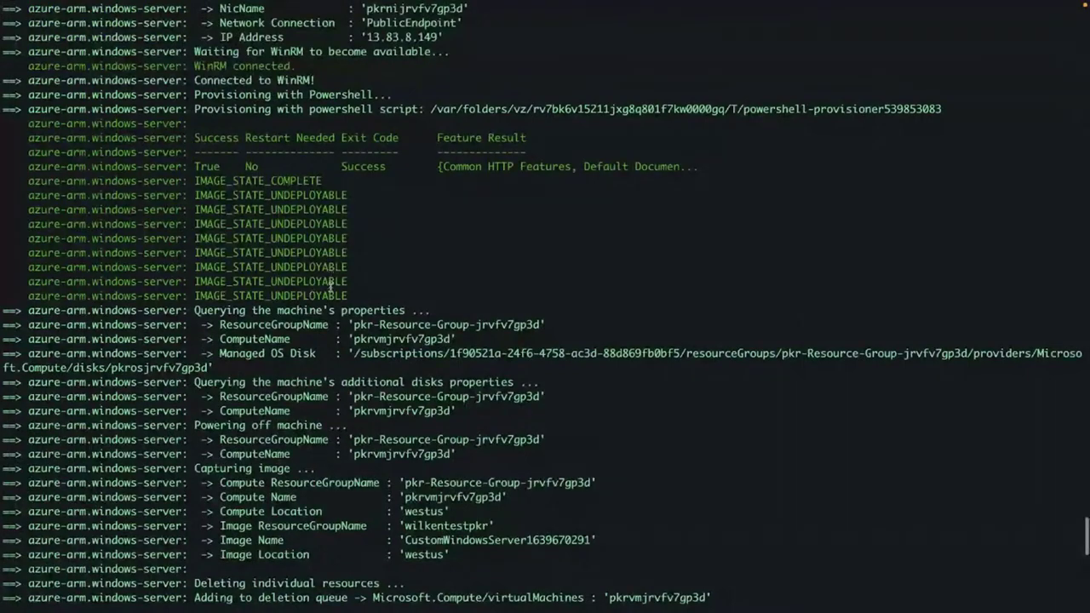
pyautogui.scroll(-10, 336, 307)
pyautogui.scroll(-20, 339, 315)
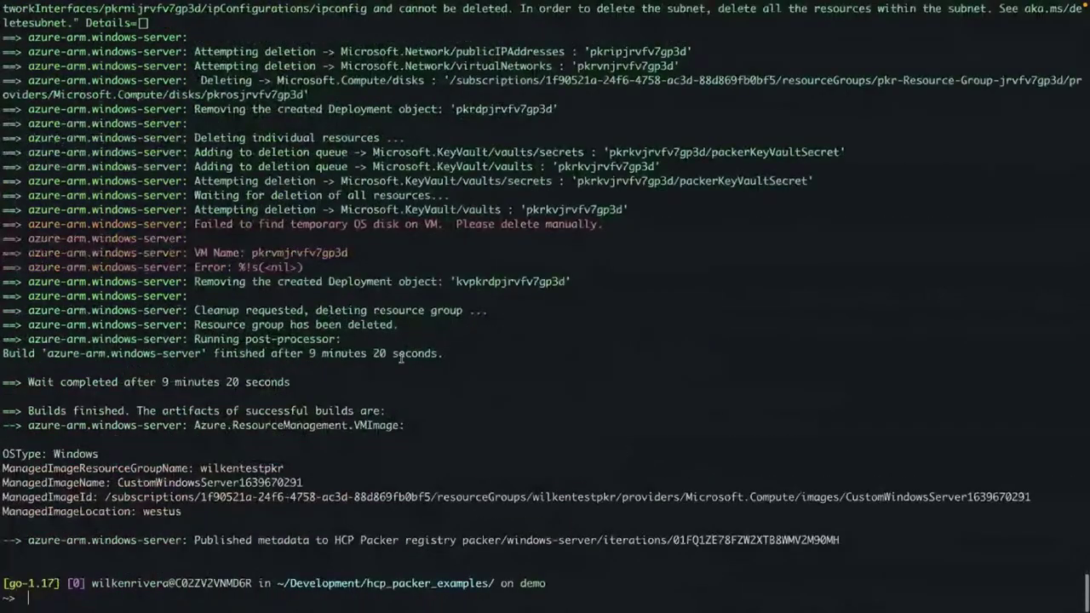
pyautogui.tripleClick(677, 497)
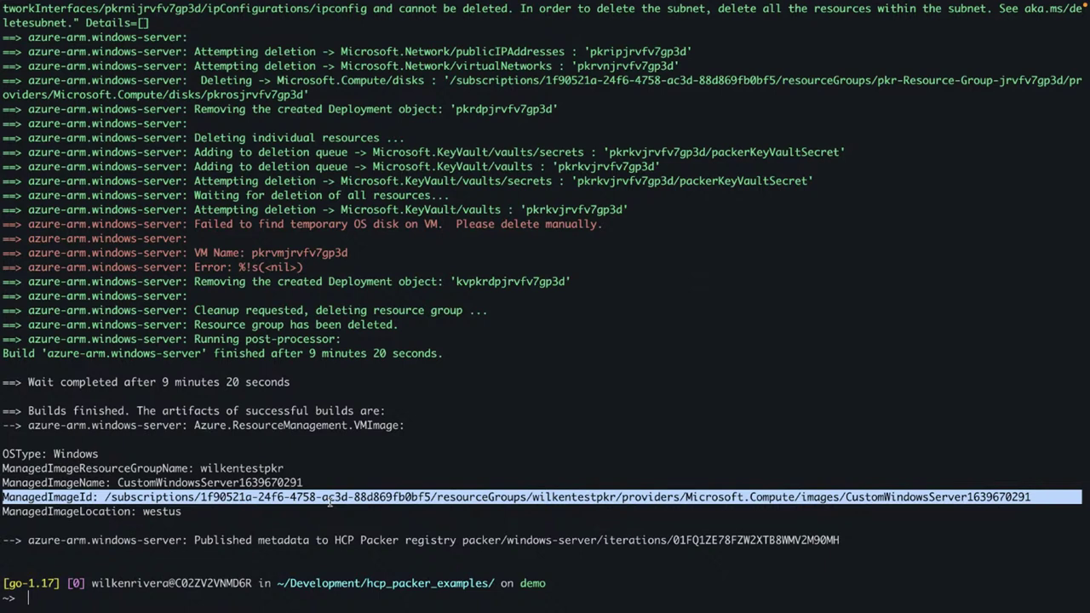
pyautogui.click(487, 441)
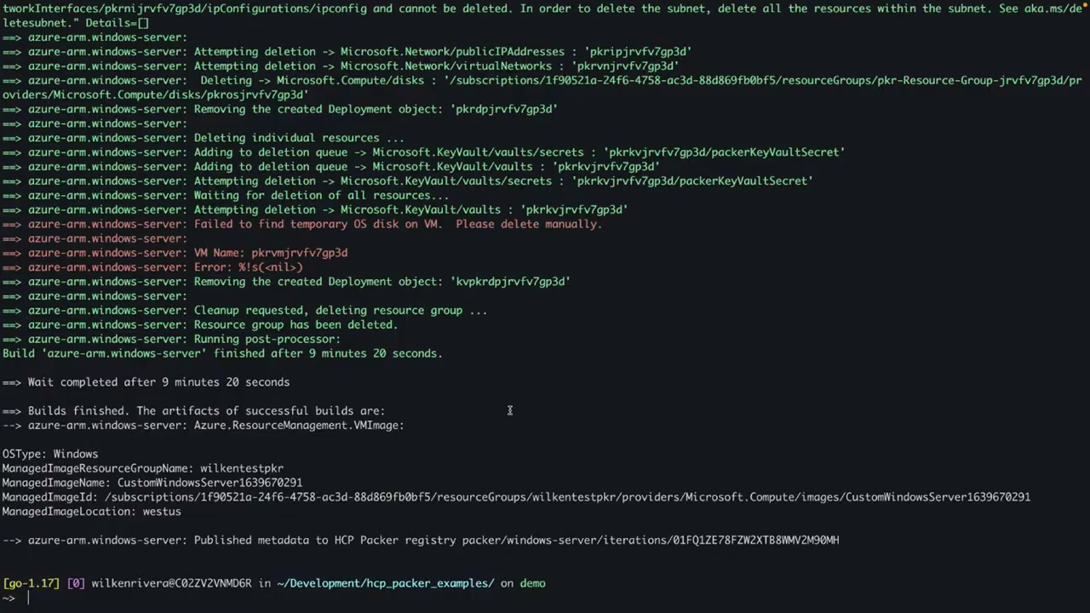
# Switch to source.pkr.hcl in Vim and read through its required plugins, variables and the start of the azure-arm source block.
pyautogui.hotkey('ctrl', 'Up')
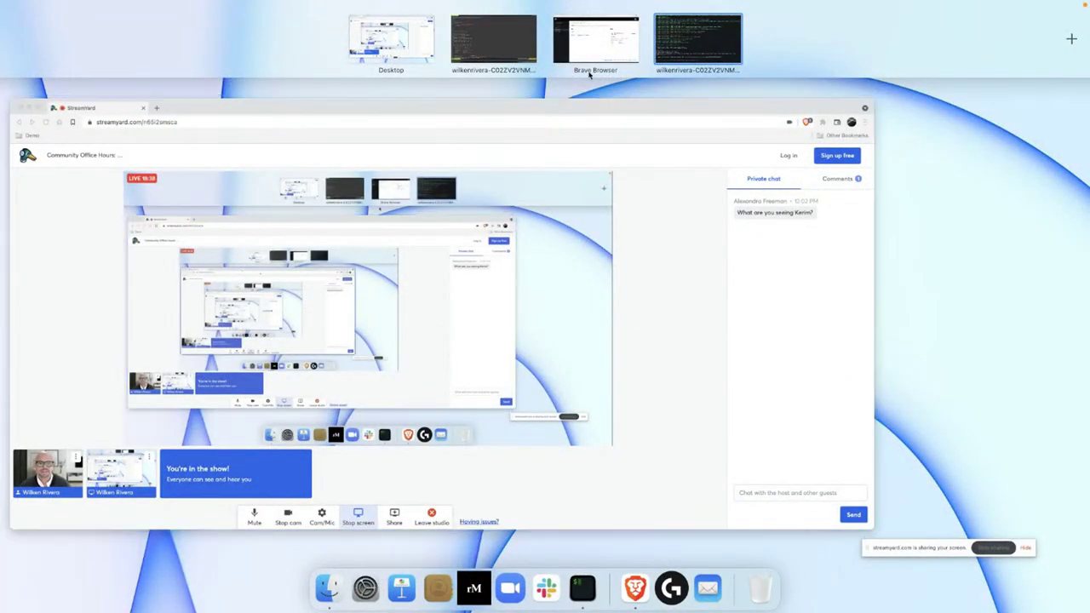
pyautogui.click(518, 37)
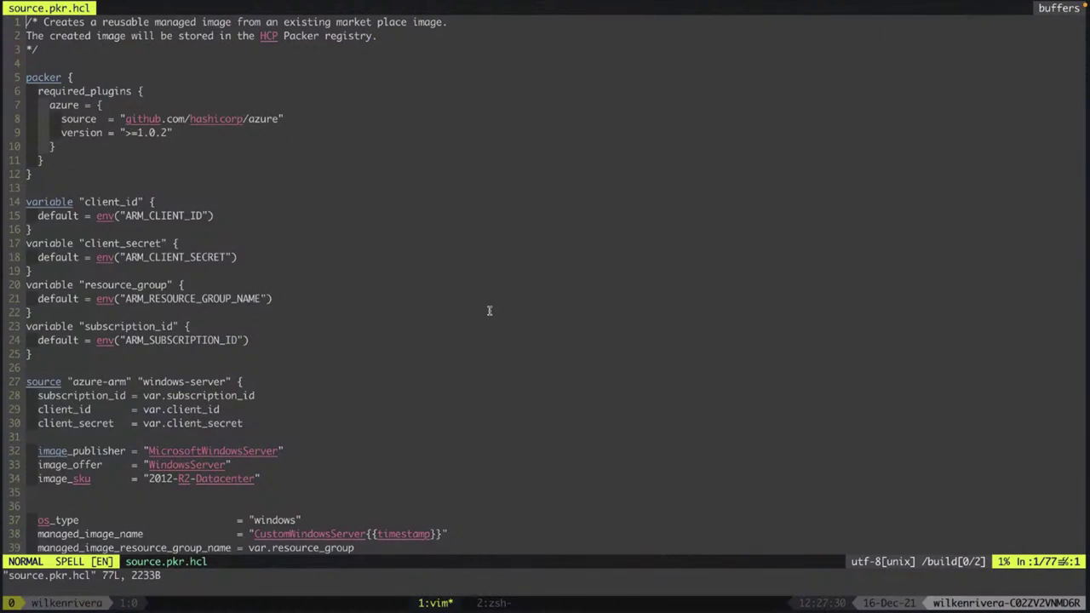
pyautogui.press('j')
pyautogui.press('j')
pyautogui.press('j')
pyautogui.press('j')
pyautogui.press('j')
pyautogui.press('j')
pyautogui.press('j')
pyautogui.press('j')
pyautogui.press('j')
pyautogui.press('j')
pyautogui.press('j')
pyautogui.press('j')
pyautogui.press('j')
pyautogui.press('j')
pyautogui.press('j')
pyautogui.press('j')
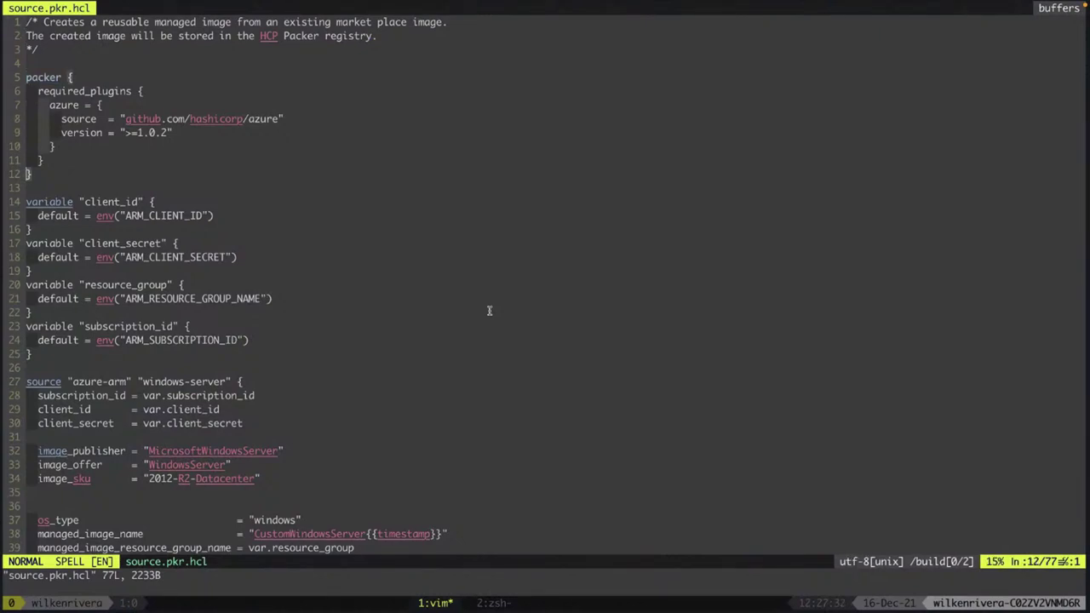
pyautogui.press('j')
pyautogui.press('j')
pyautogui.press('j')
pyautogui.press('j')
pyautogui.press('j')
pyautogui.press('j')
pyautogui.press('j')
pyautogui.press('j')
pyautogui.press('j')
pyautogui.press('j')
pyautogui.press('j')
pyautogui.press('j')
pyautogui.press('k')
pyautogui.press('k')
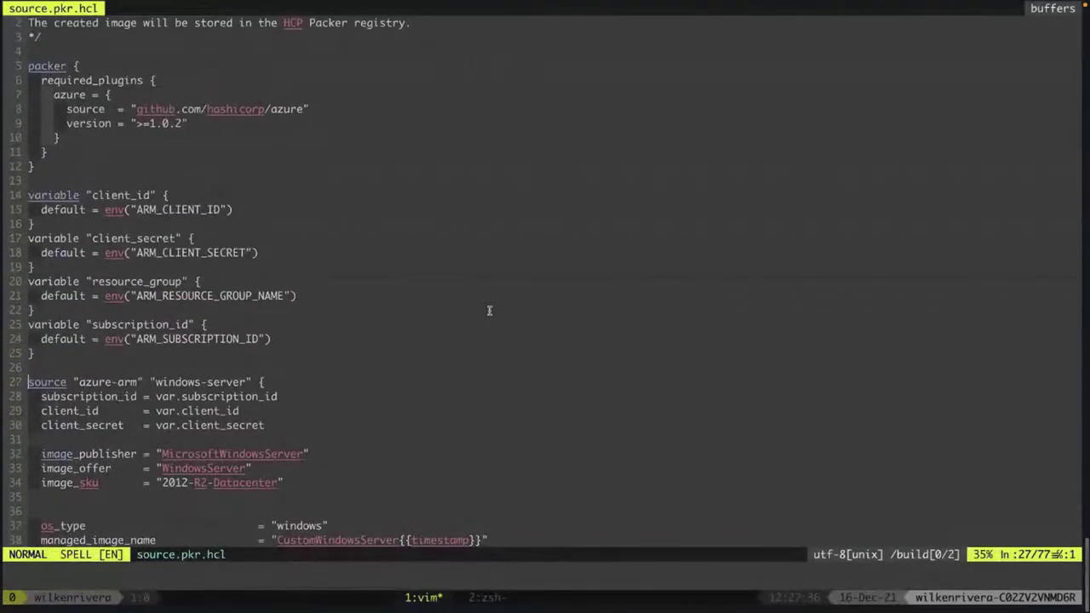
pyautogui.press('k')
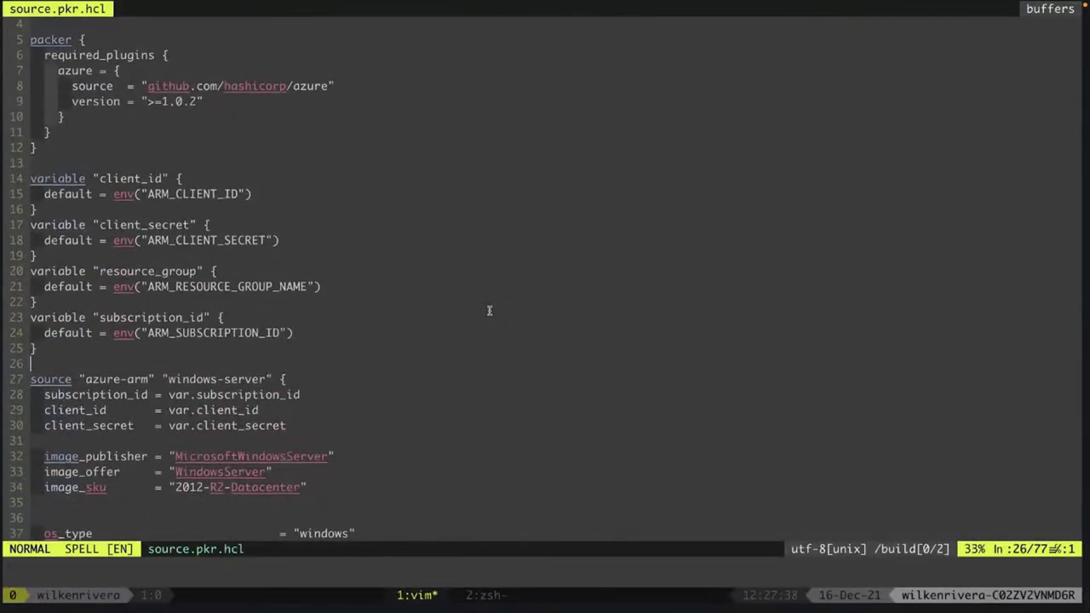
pyautogui.press('k')
# Examine the hcp_packer_registry block near the end of the template, including its bucket name, bucket labels and build labels.
pyautogui.press('G')
pyautogui.press('k')
pyautogui.press('k')
pyautogui.press('k')
pyautogui.press('k')
pyautogui.press('k')
pyautogui.press('k')
pyautogui.press('k')
pyautogui.press('k')
pyautogui.press('k')
pyautogui.press('k')
pyautogui.press('k')
pyautogui.press('k')
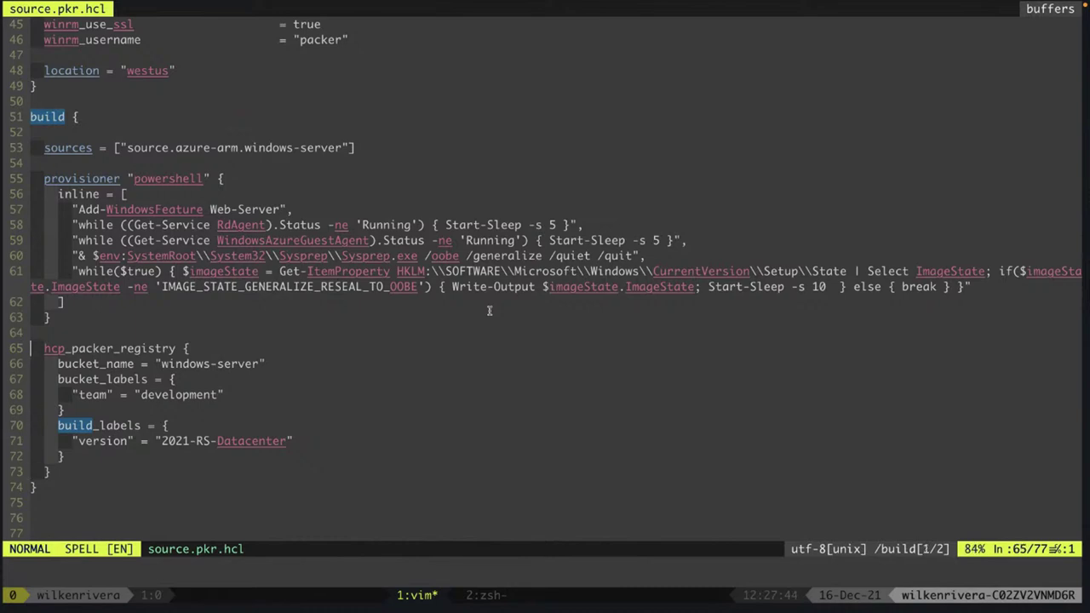
pyautogui.press('j')
pyautogui.press('j')
pyautogui.press('k')
pyautogui.press('j')
pyautogui.press('j')
pyautogui.press('j')
pyautogui.press('j')
pyautogui.press('j')
pyautogui.press('l')
pyautogui.press('l')
pyautogui.press('l')
pyautogui.press('l')
pyautogui.press('l')
pyautogui.press('l')
pyautogui.press('l')
pyautogui.press('l')
pyautogui.press('l')
pyautogui.press('l')
pyautogui.press('l')
pyautogui.press('l')
pyautogui.press('l')
pyautogui.press('l')
pyautogui.press('k')
pyautogui.press('k')
pyautogui.press('k')
pyautogui.press('k')
pyautogui.press('k')
pyautogui.press('k')
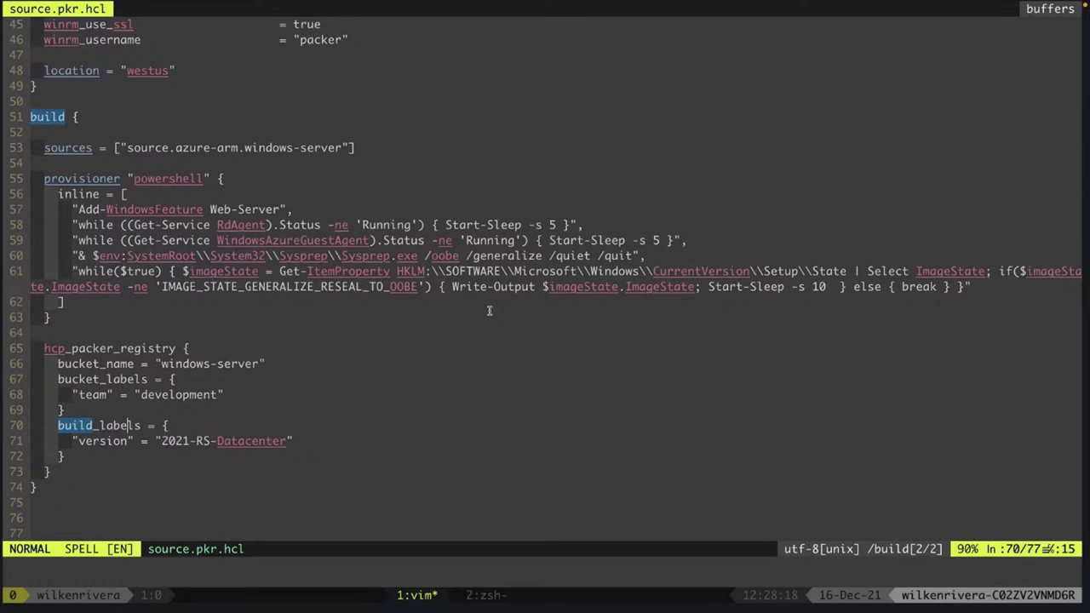
# Go back up from the build labels to the powershell provisioner in the build block to review it.
pyautogui.press('k')
pyautogui.press('k')
pyautogui.press('k')
pyautogui.press('k')
pyautogui.press('k')
pyautogui.press('k')
pyautogui.press('k')
pyautogui.press('k')
pyautogui.press('k')
pyautogui.press('k')
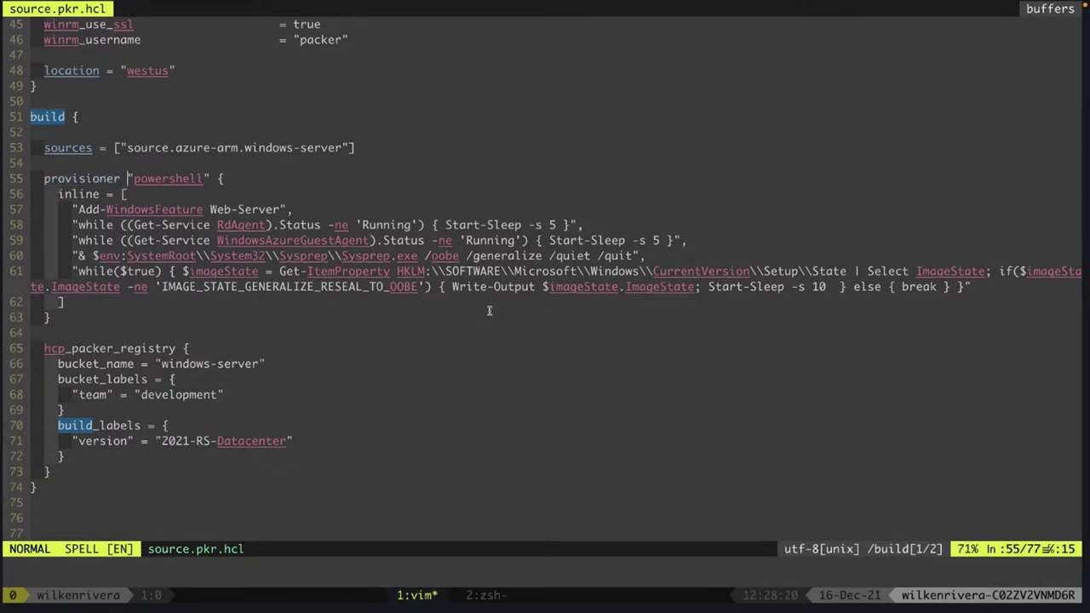
# Review the opening of the base template again, from the required Azure plugin through the client_id variable.
pyautogui.press('g')
pyautogui.press('g')
pyautogui.press('j')
pyautogui.press('j')
pyautogui.press('j')
pyautogui.press('j')
pyautogui.press('j')
pyautogui.press('j')
pyautogui.press('j')
pyautogui.press('j')
pyautogui.press('j')
pyautogui.press('j')
pyautogui.press('j')
pyautogui.press('j')
pyautogui.press('j')
pyautogui.press('j')
pyautogui.press('j')
pyautogui.press('j')
pyautogui.press('j')
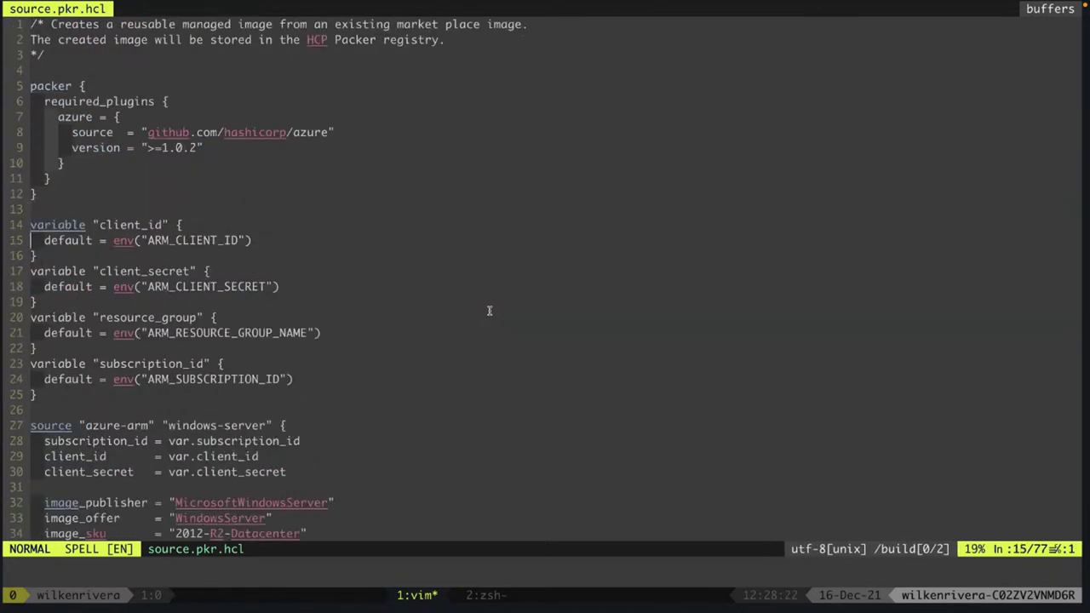
# Close the base template without saving and change to the parent azure-arm directory.
pyautogui.write(':q')
pyautogui.press('Return')
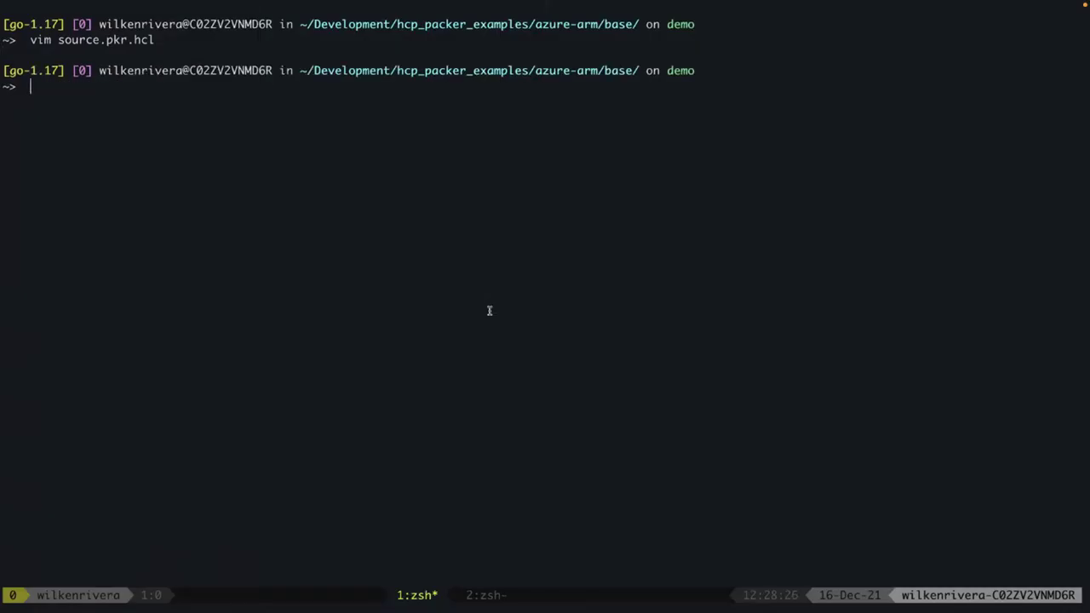
pyautogui.write('cd ..')
pyautogui.press('Return')
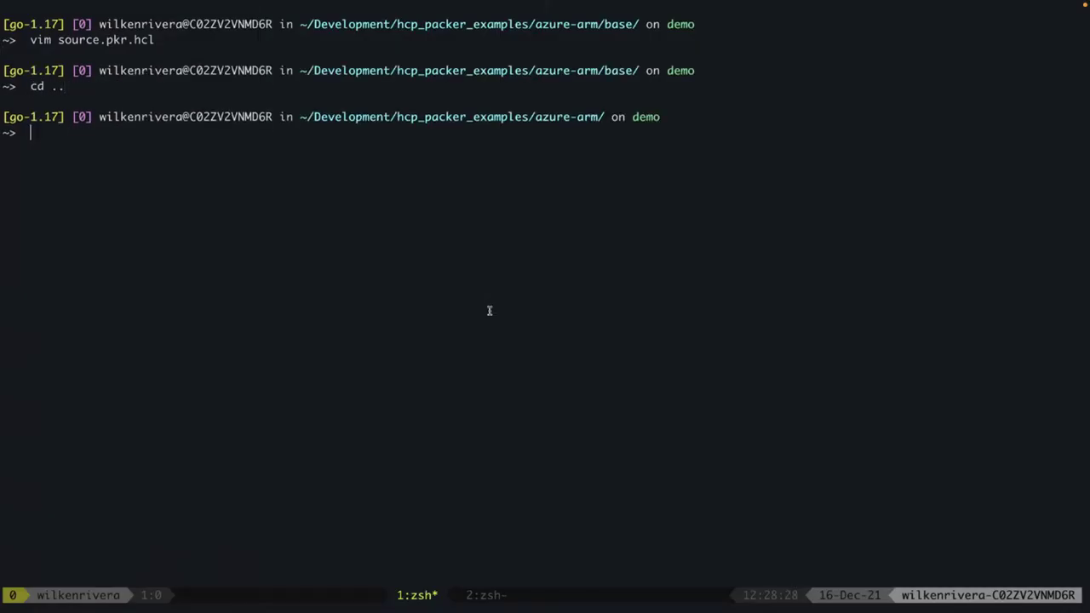
# Open custom-image/source.pkr.hcl in Vim.
pyautogui.write('l')
pyautogui.press('BackSpace')
pyautogui.write('c')
pyautogui.press('BackSpace')
pyautogui.write('vim c')
pyautogui.press('Tab')
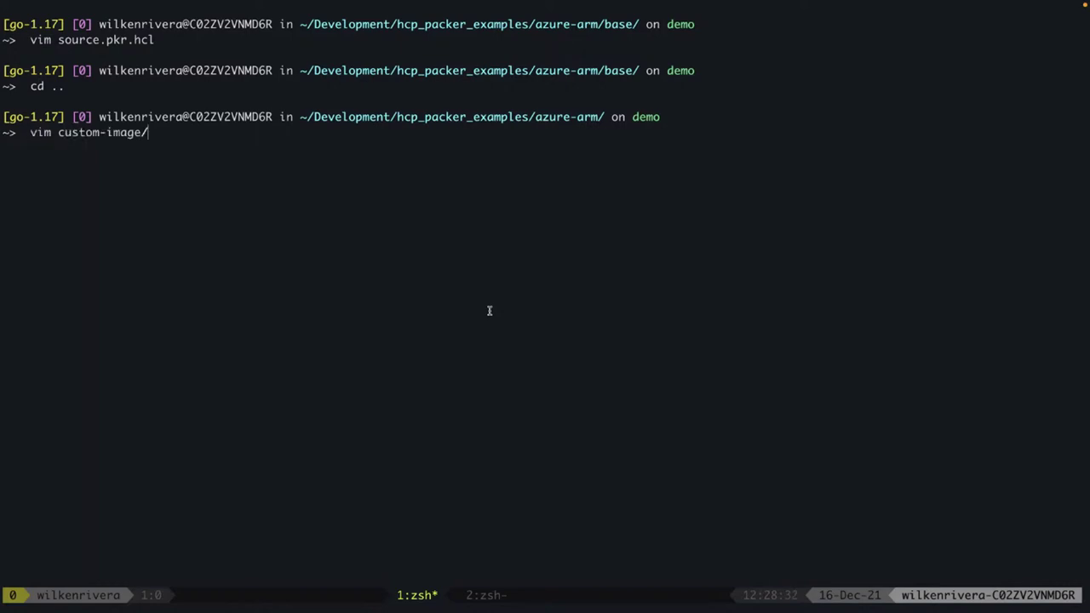
pyautogui.write('so')
pyautogui.press('Tab')
pyautogui.press('Return')
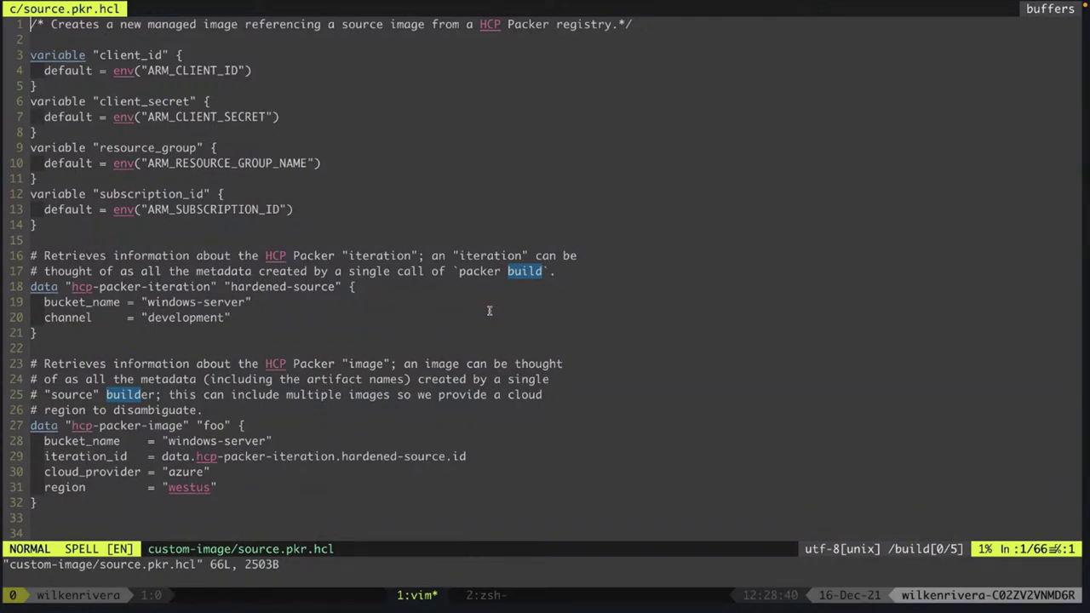
# Read through the custom image template's variables down to the hcp-packer-iteration "hardened-source" data block.
pyautogui.press('j')
pyautogui.press('j')
pyautogui.press('j')
pyautogui.press('j')
pyautogui.press('j')
pyautogui.press('j')
pyautogui.press('j')
pyautogui.press('j')
pyautogui.press('j')
pyautogui.press('j')
pyautogui.press('j')
pyautogui.press('j')
pyautogui.press('j')
pyautogui.press('j')
pyautogui.press('j')
pyautogui.press('j')
pyautogui.press('j')
pyautogui.press('j')
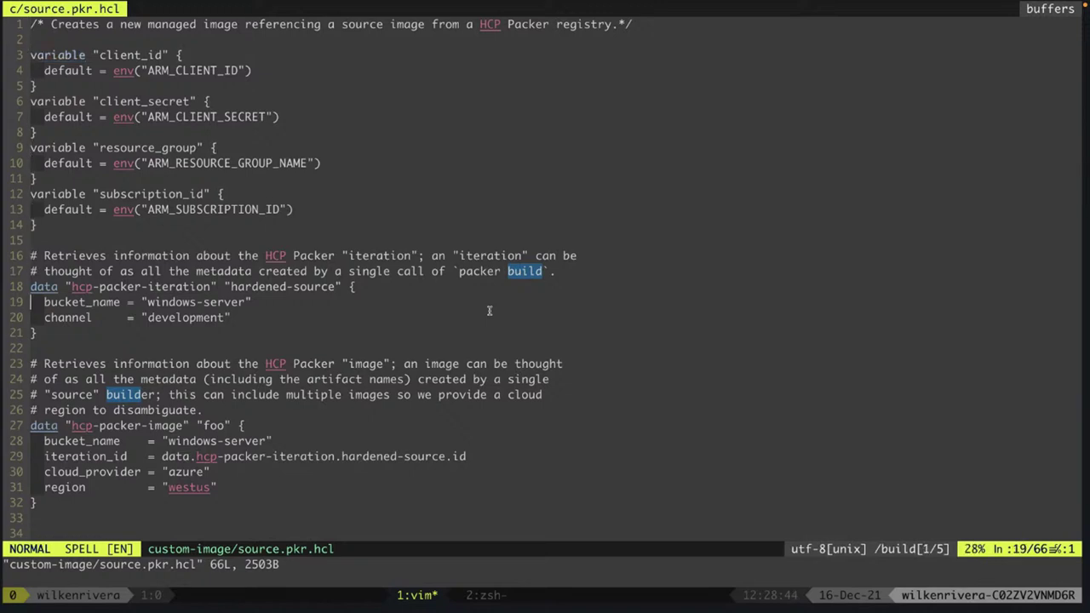
# Examine the bucket_name and channel settings in the hcp-packer-iteration data block.
pyautogui.press('k')
pyautogui.press('k')
pyautogui.press('j')
pyautogui.press('j')
pyautogui.press('k')
pyautogui.press('k')
pyautogui.press('j')
pyautogui.press('j')
pyautogui.press('j')
pyautogui.press('l')
pyautogui.press('w')
pyautogui.press('w')
pyautogui.press('w')
pyautogui.press('w')
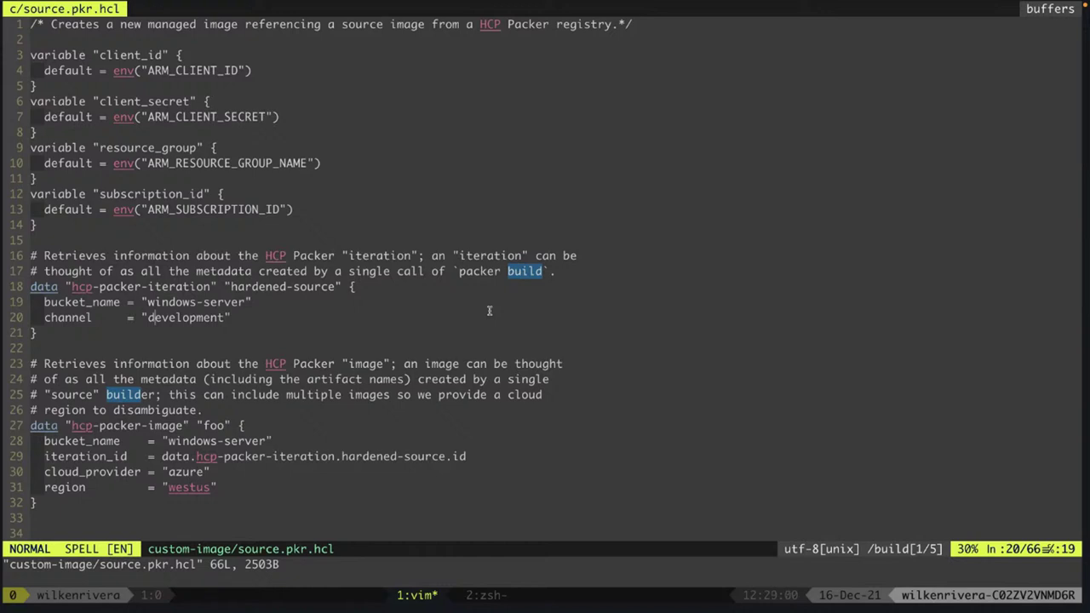
# Move on to the hcp-packer-image "foo" data block and examine its comments and bucket_name setting.
pyautogui.press('k')
pyautogui.press('j')
pyautogui.press('j')
pyautogui.press('j')
pyautogui.press('j')
pyautogui.press('j')
pyautogui.press('j')
pyautogui.press('j')
pyautogui.press('j')
pyautogui.press('j')
pyautogui.press('j')
pyautogui.press('j')
pyautogui.press('j')
pyautogui.press('j')
pyautogui.press('j')
pyautogui.press('j')
pyautogui.press('j')
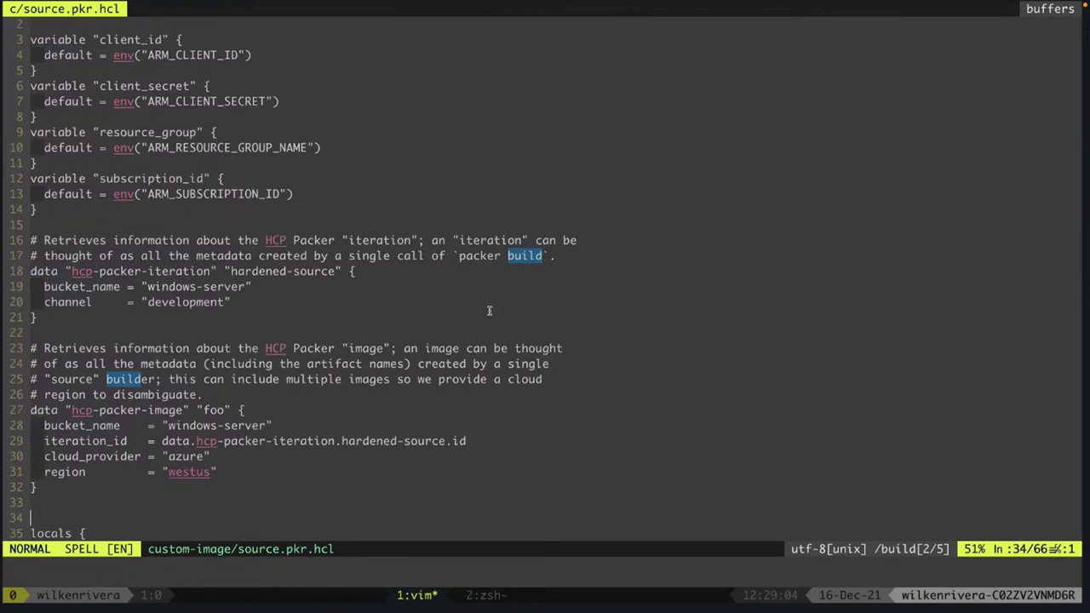
pyautogui.press('k')
pyautogui.press('k')
pyautogui.press('k')
pyautogui.press('k')
pyautogui.press('k')
pyautogui.press('k')
pyautogui.press('k')
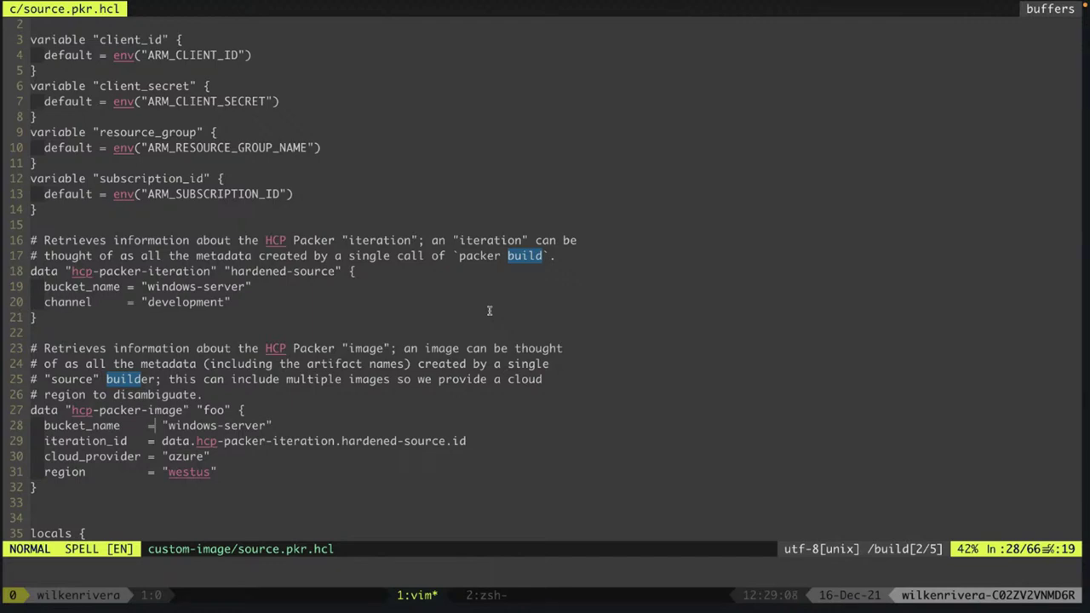
# Read on past the image data block to the source image entries in the locals block.
pyautogui.press('j')
pyautogui.press('j')
pyautogui.press('j')
pyautogui.press('j')
pyautogui.press('j')
pyautogui.press('j')
pyautogui.press('j')
pyautogui.press('j')
pyautogui.press('j')
pyautogui.press('j')
pyautogui.press('j')
pyautogui.press('j')
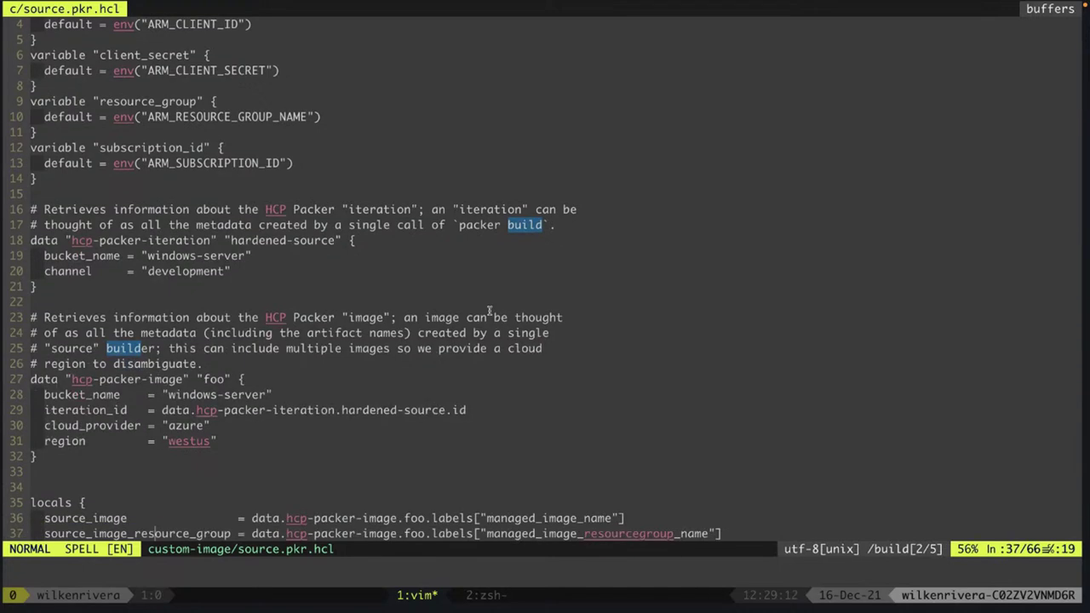
# Go back to the hcp-packer-image block and highlight its cloud_provider and region lines, then clear the highlight.
pyautogui.press('k')
pyautogui.press('k')
pyautogui.press('k')
pyautogui.press('k')
pyautogui.press('k')
pyautogui.press('k')
pyautogui.press('k')
pyautogui.press('k')
pyautogui.press('k')
pyautogui.press('k')
pyautogui.press('w')
pyautogui.press('w')
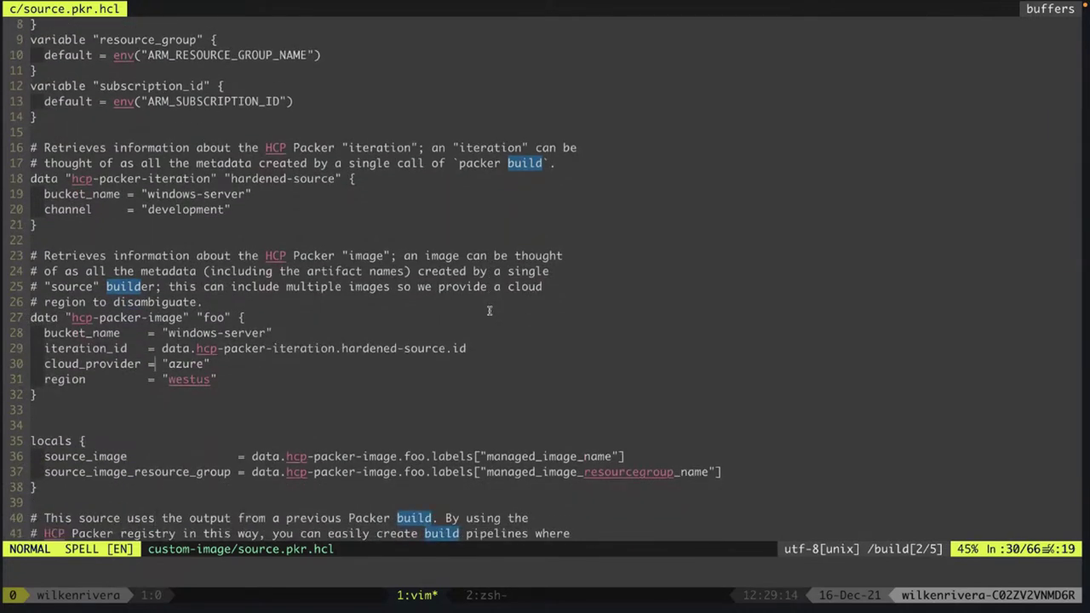
pyautogui.hotkey('shift', 'v')
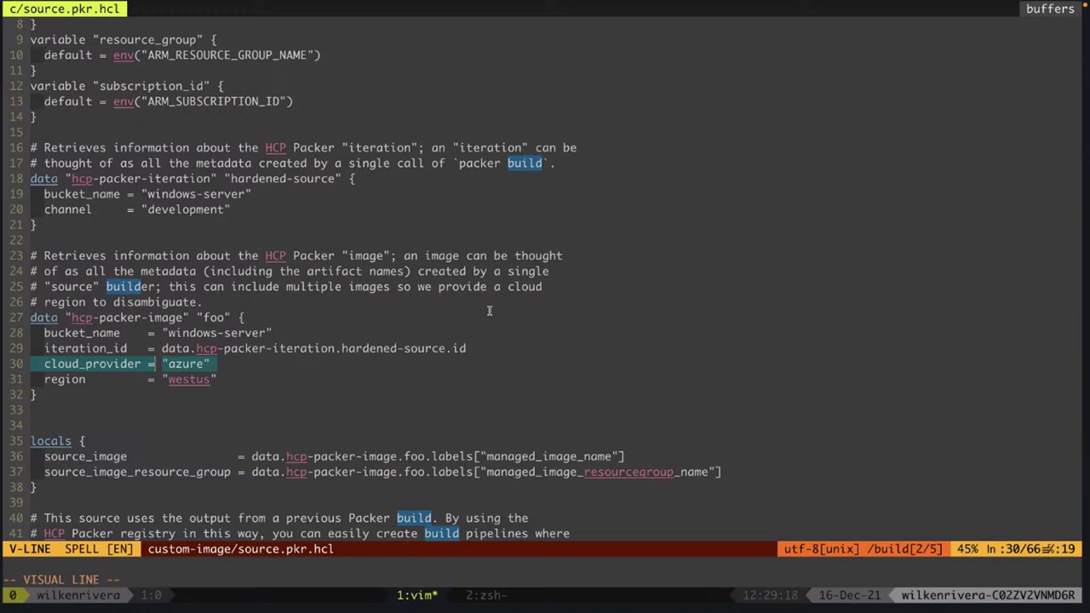
pyautogui.press('j')
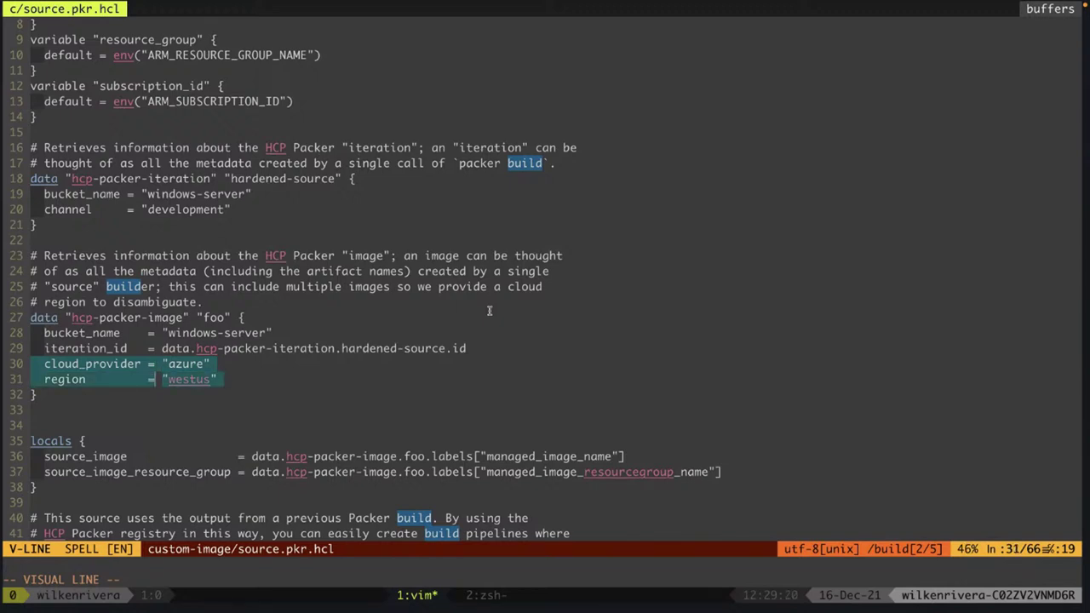
pyautogui.press('j')
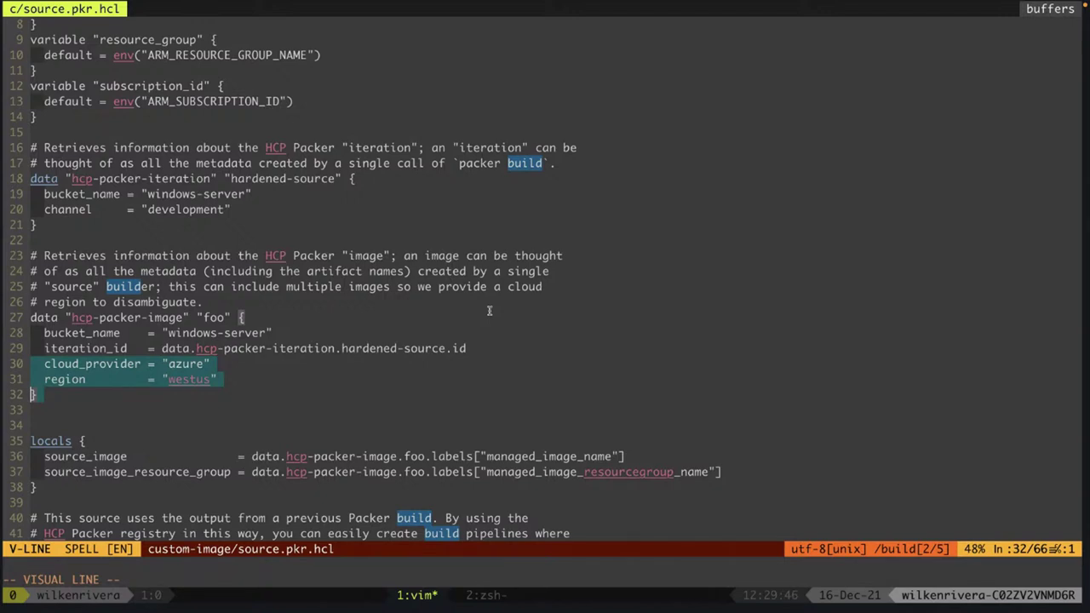
pyautogui.press('Escape')
# Read down through the locals block to the azure_tags at the start of the azure-arm source block.
pyautogui.press('j')
pyautogui.press('j')
pyautogui.press('j')
pyautogui.press('j')
pyautogui.press('j')
pyautogui.press('j')
pyautogui.press('j')
pyautogui.press('j')
pyautogui.press('j')
pyautogui.press('j')
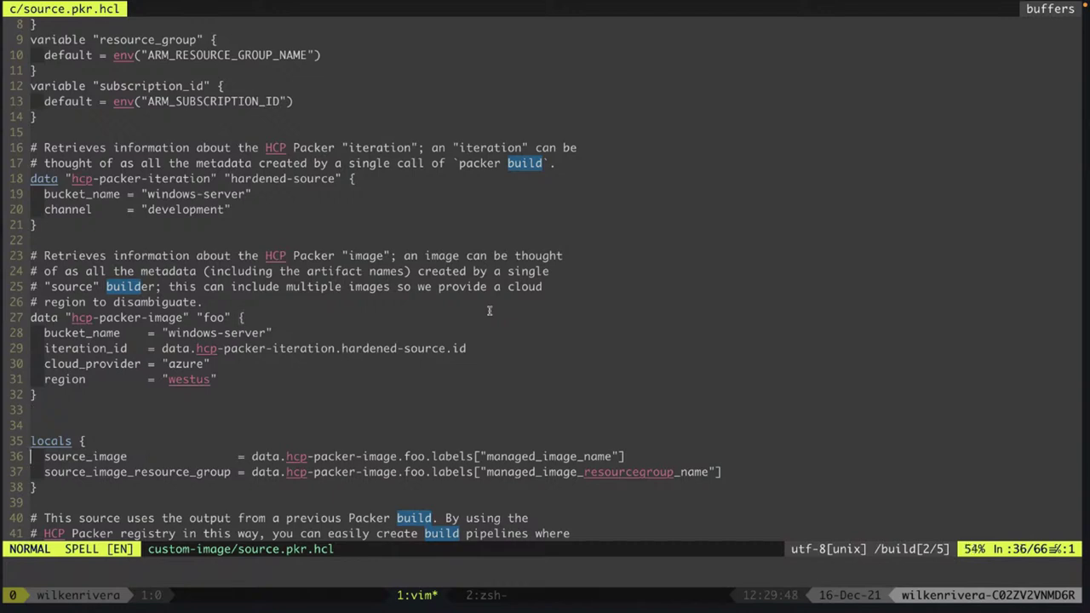
pyautogui.press('j')
pyautogui.press('j')
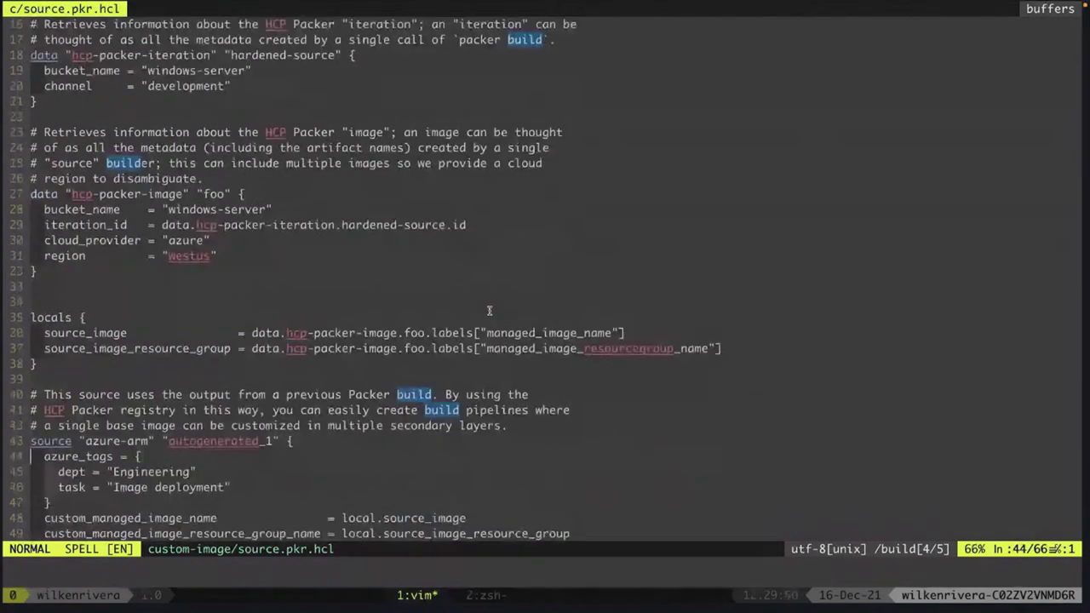
# Go back up to the locals block and trace along its source_image entry.
pyautogui.press('k')
pyautogui.press('k')
pyautogui.press('k')
pyautogui.press('k')
pyautogui.press('k')
pyautogui.press('k')
pyautogui.press('k')
pyautogui.press('k')
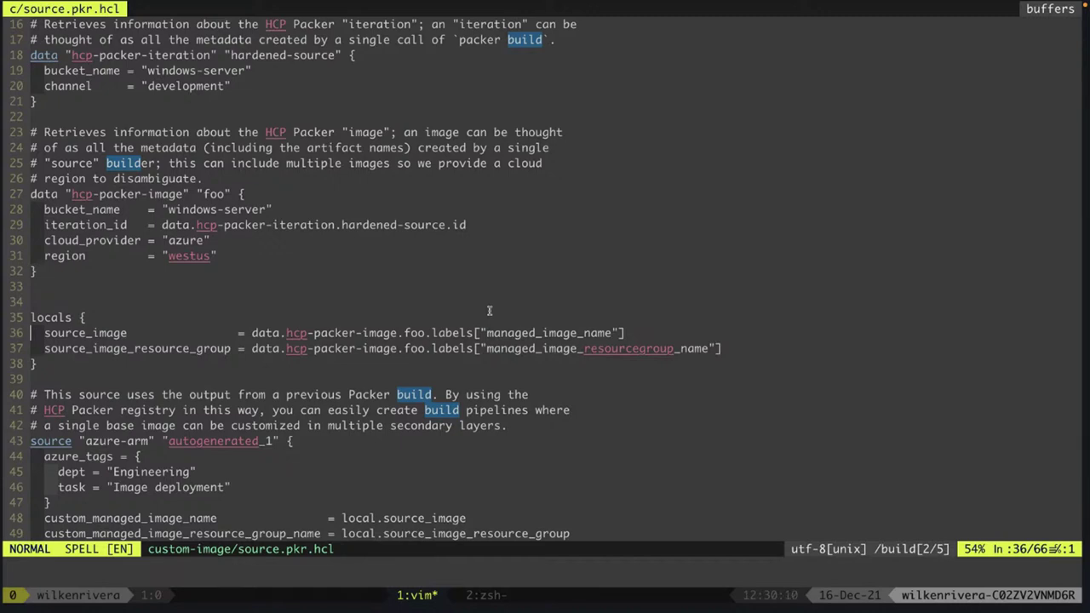
pyautogui.press('l')
pyautogui.press('l')
pyautogui.press('l')
pyautogui.press('l')
pyautogui.press('l')
pyautogui.press('l')
pyautogui.press('l')
pyautogui.press('l')
pyautogui.press('l')
pyautogui.press('l')
pyautogui.press('l')
pyautogui.press('l')
pyautogui.press('l')
pyautogui.press('l')
pyautogui.press('l')
pyautogui.press('l')
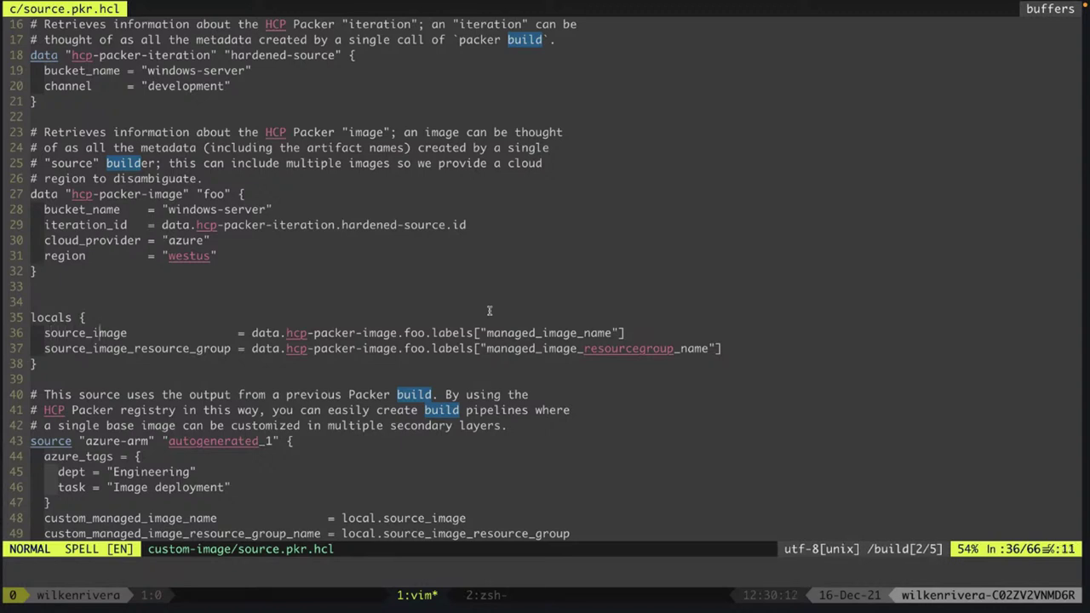
pyautogui.press('l')
pyautogui.press('l')
pyautogui.press('l')
pyautogui.press('l')
pyautogui.press('l')
pyautogui.press('l')
pyautogui.press('l')
pyautogui.press('l')
pyautogui.press('l')
pyautogui.press('l')
pyautogui.press('l')
# Switch to the HCP Packer portal, expand the build's westus details and highlight its managed image name and resource group labels.
pyautogui.press('super+Tab')
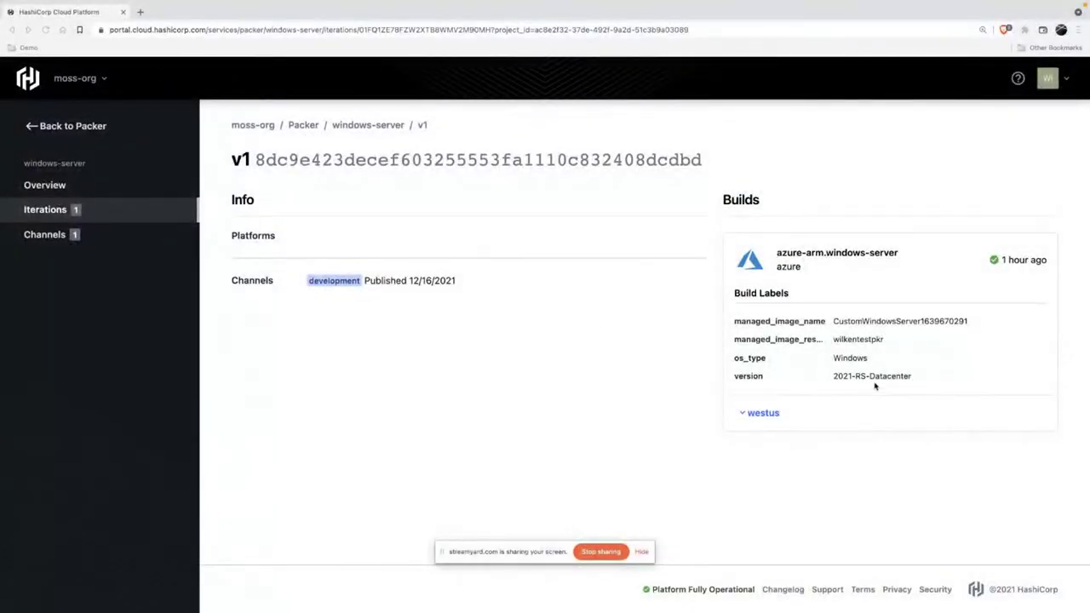
pyautogui.click(768, 410)
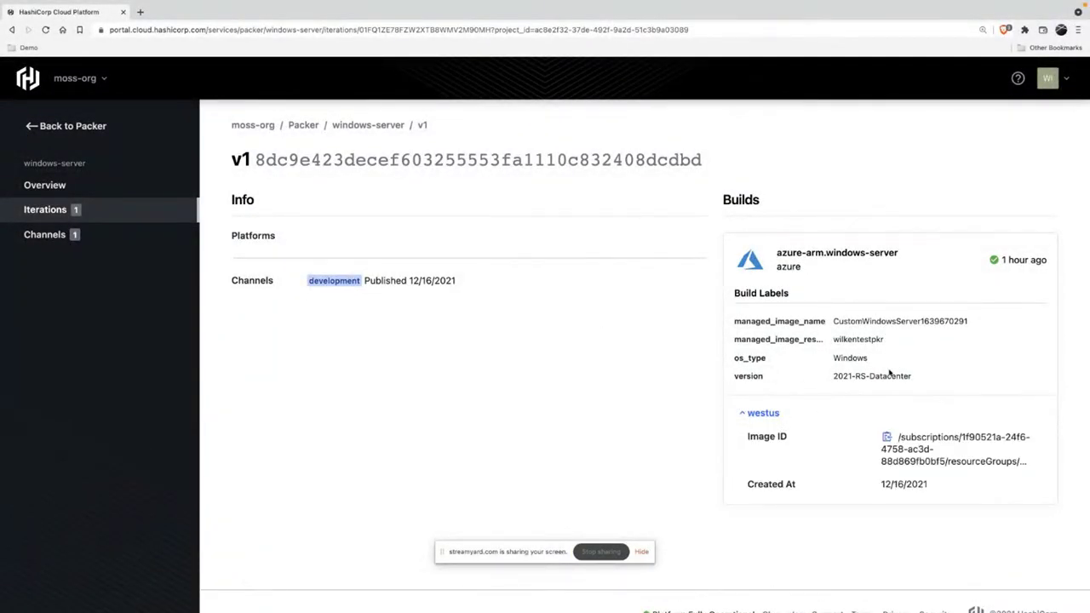
pyautogui.doubleClick(890, 322)
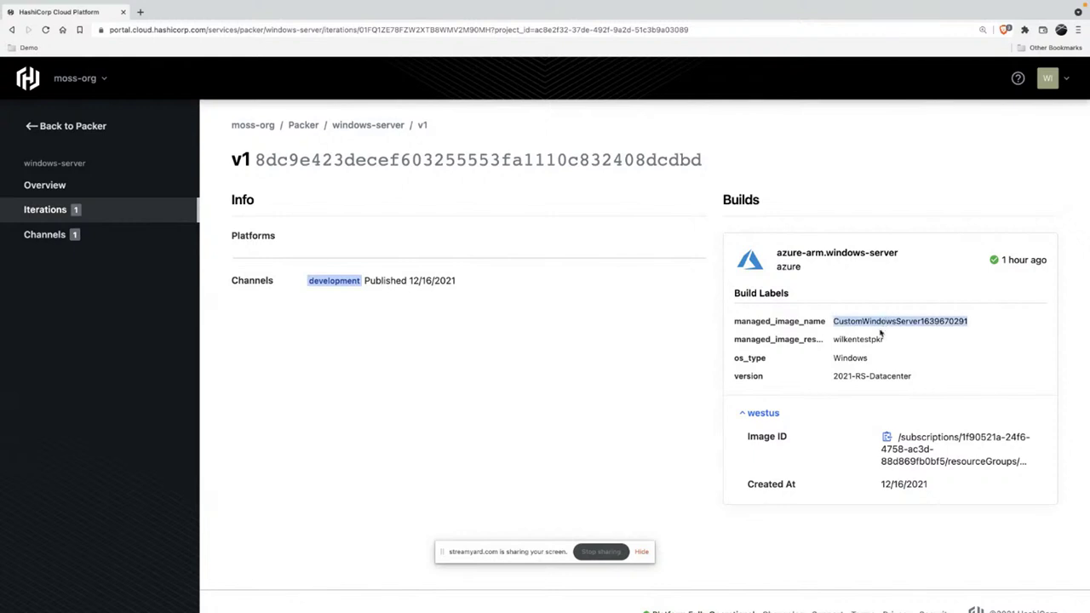
pyautogui.doubleClick(862, 340)
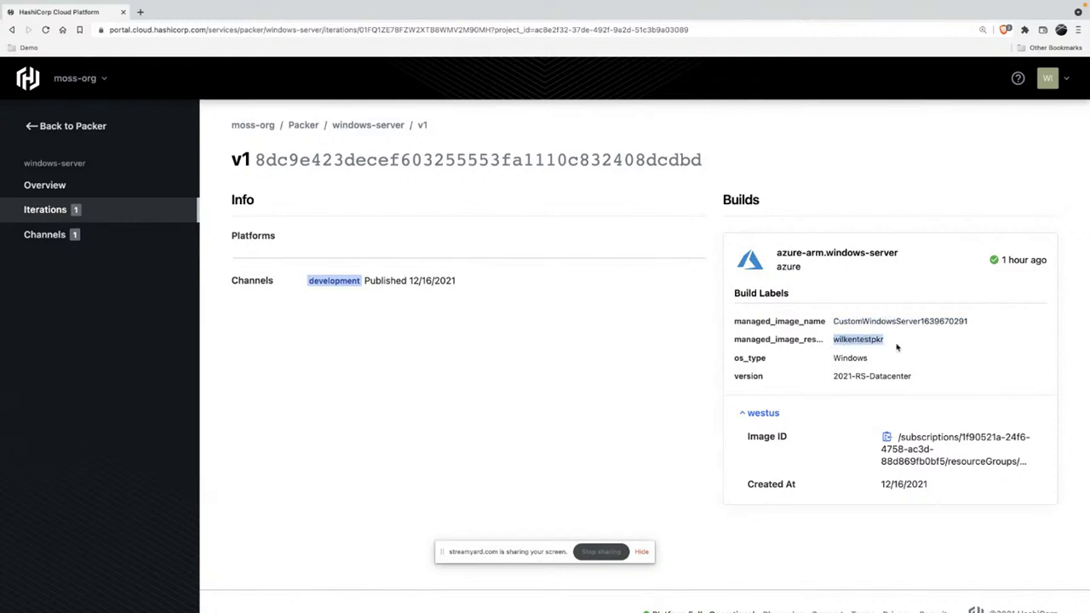
pyautogui.doubleClick(852, 340)
pyautogui.doubleClick(862, 321)
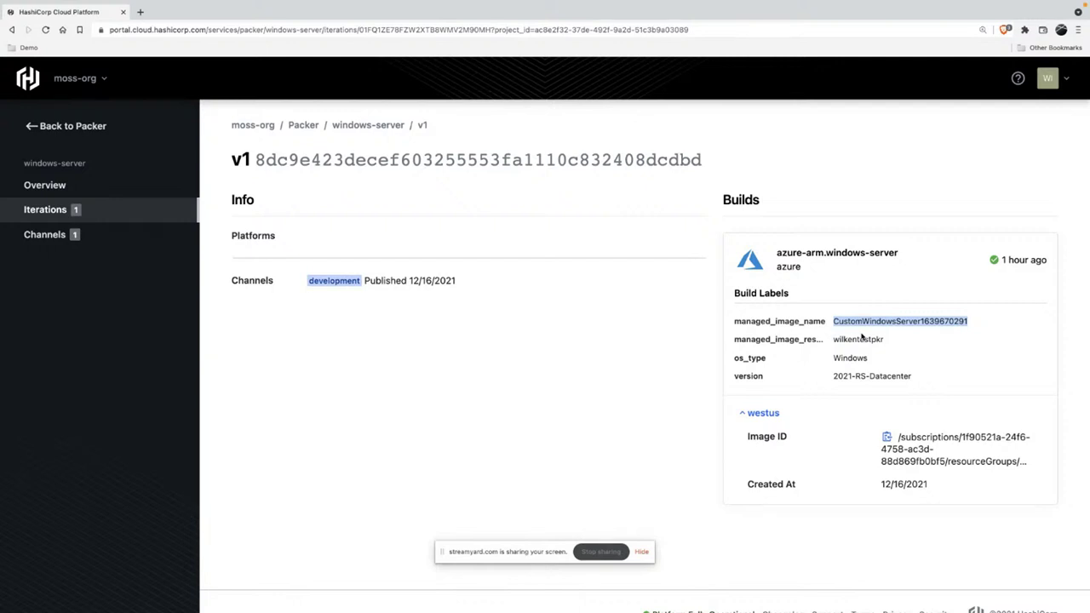
# Highlight the Image ID text under the westus region, then clear the highlight.
pyautogui.click(1005, 472)
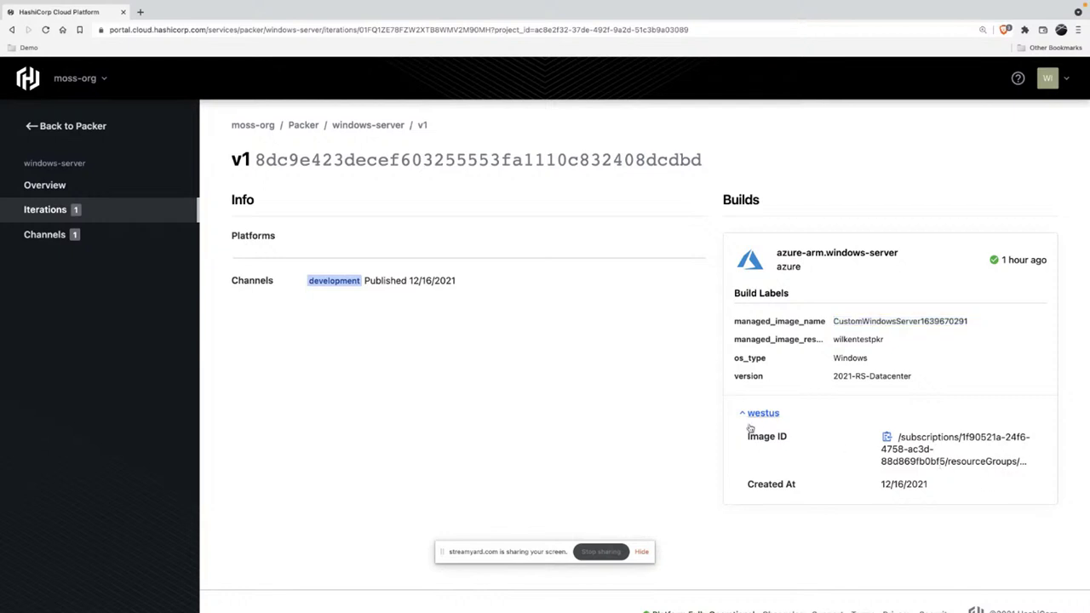
pyautogui.moveTo(898, 436); pyautogui.dragTo(989, 453)
pyautogui.click(989, 453)
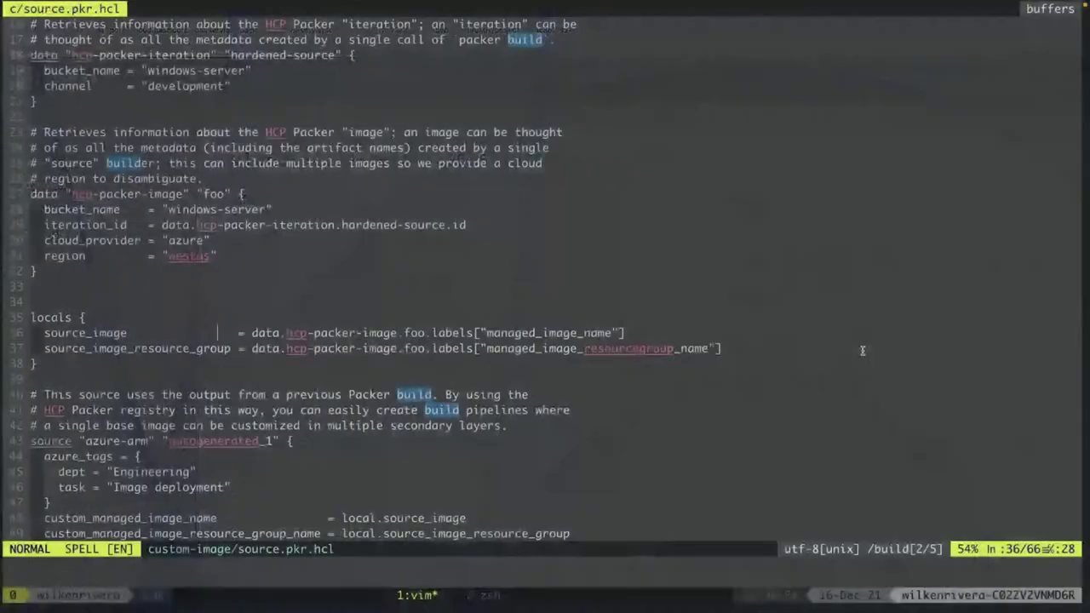
# Return to the custom-image template in the terminal and read down from the locals block into the azure-arm source settings.
pyautogui.press('j')
pyautogui.press('j')
pyautogui.press('j')
pyautogui.press('j')
pyautogui.press('j')
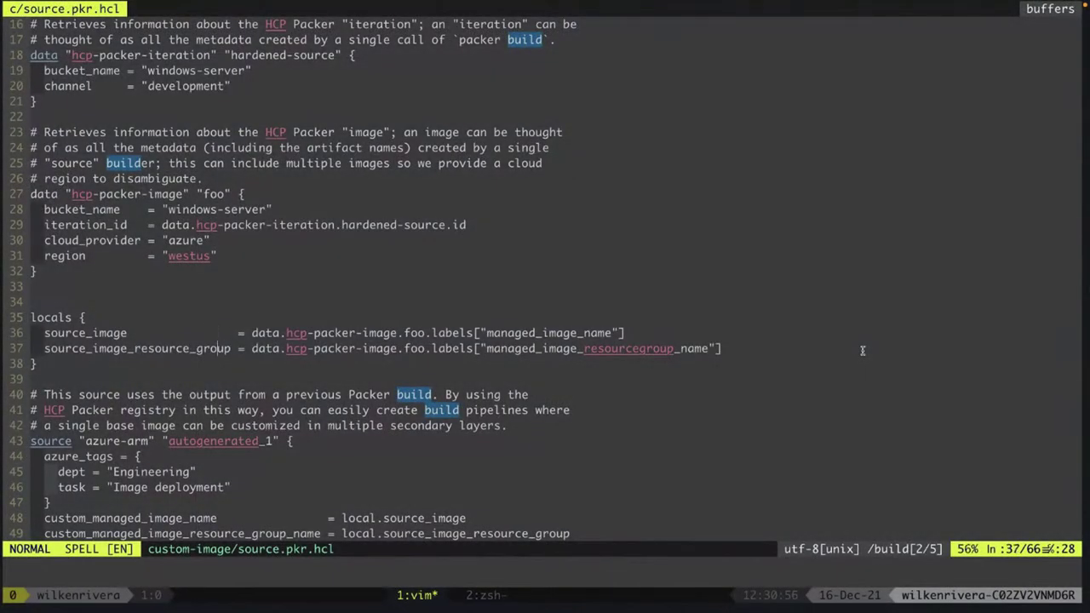
pyautogui.press('j')
pyautogui.press('j')
pyautogui.press('j')
pyautogui.press('j')
pyautogui.press('j')
pyautogui.press('j')
pyautogui.press('j')
pyautogui.press('j')
pyautogui.press('j')
pyautogui.press('j')
pyautogui.press('j')
pyautogui.press('j')
pyautogui.press('j')
pyautogui.press('j')
pyautogui.press('j')
pyautogui.press('j')
pyautogui.press('j')
pyautogui.press('j')
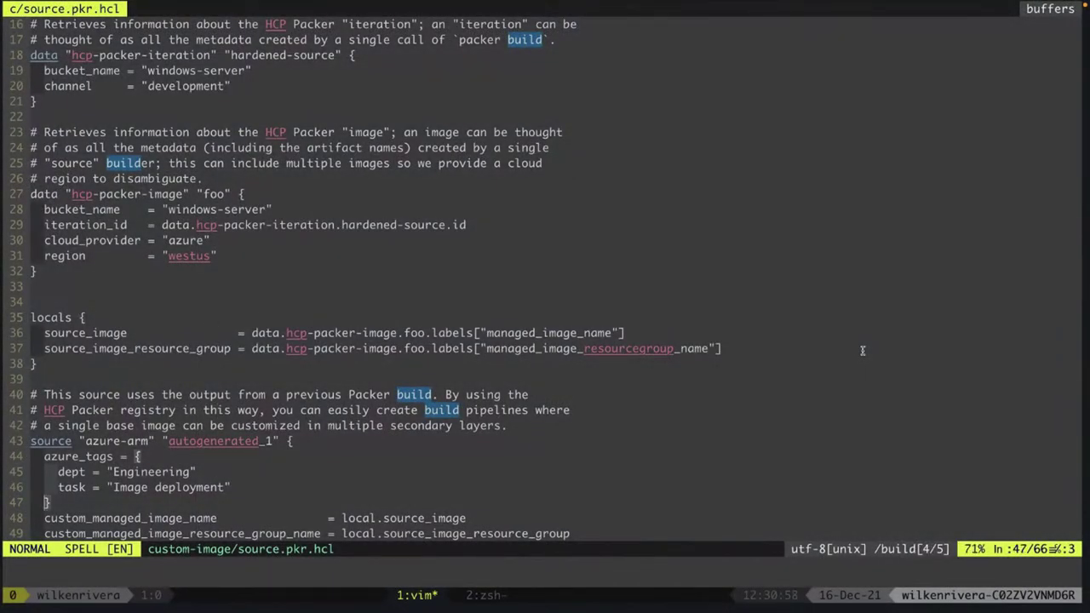
# Go back to custom_managed_image_name, highlight it with the custom_managed_image_resource_group_name line, then clear the highlight.
pyautogui.press('k')
pyautogui.press('k')
pyautogui.press('k')
pyautogui.press('k')
pyautogui.press('k')
pyautogui.press('k')
pyautogui.press('k')
pyautogui.press('k')
pyautogui.press('k')
pyautogui.press('k')
pyautogui.press('k')
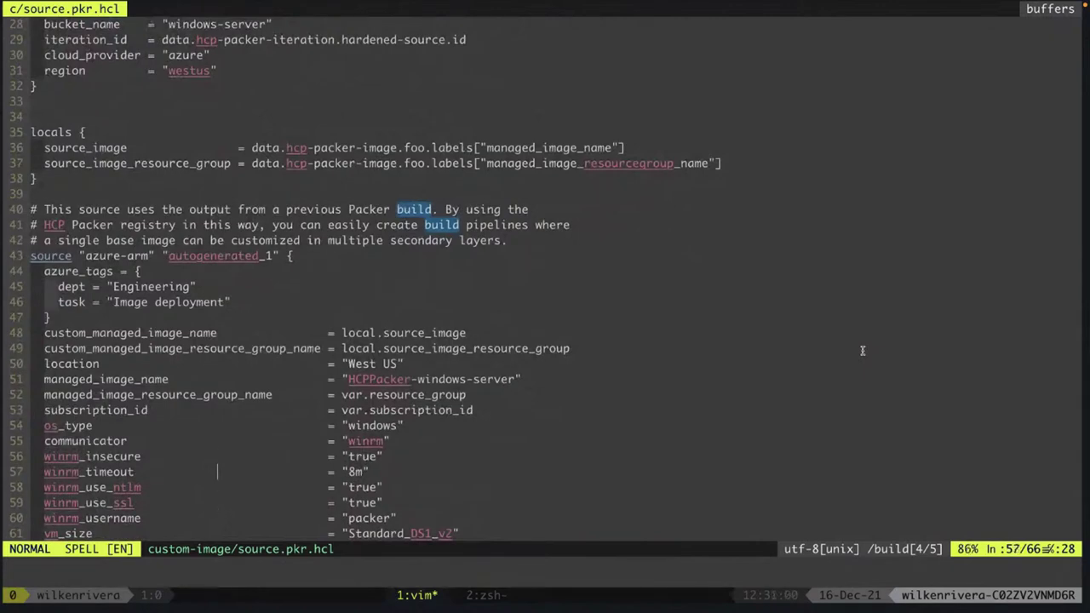
pyautogui.hotkey('shift', 'v')
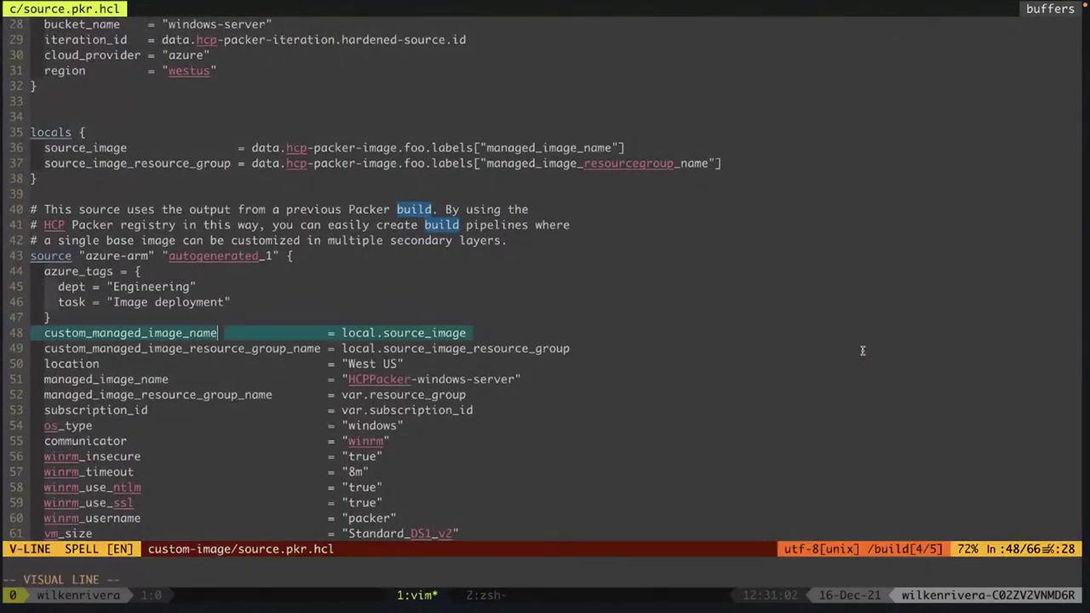
pyautogui.press('j')
pyautogui.press('Escape')
# Read down through the remaining azure-arm source settings to the sources line in the build block.
pyautogui.press('j')
pyautogui.press('j')
pyautogui.press('j')
pyautogui.press('j')
pyautogui.press('j')
pyautogui.press('j')
pyautogui.press('j')
pyautogui.press('j')
pyautogui.press('j')
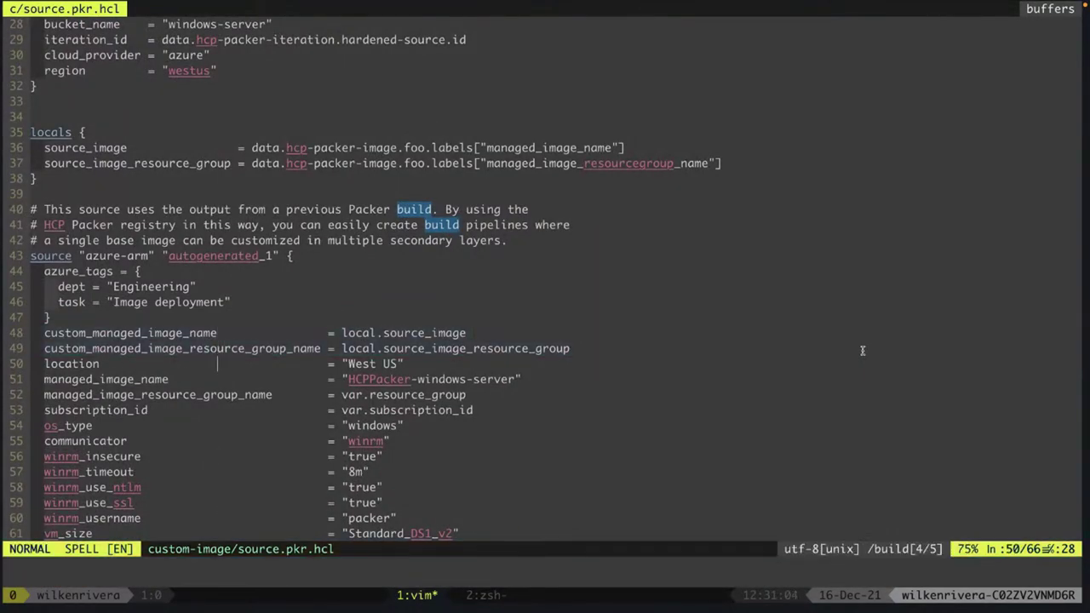
pyautogui.press('j')
pyautogui.press('j')
pyautogui.press('j')
pyautogui.press('j')
pyautogui.press('j')
pyautogui.press('j')
pyautogui.press('j')
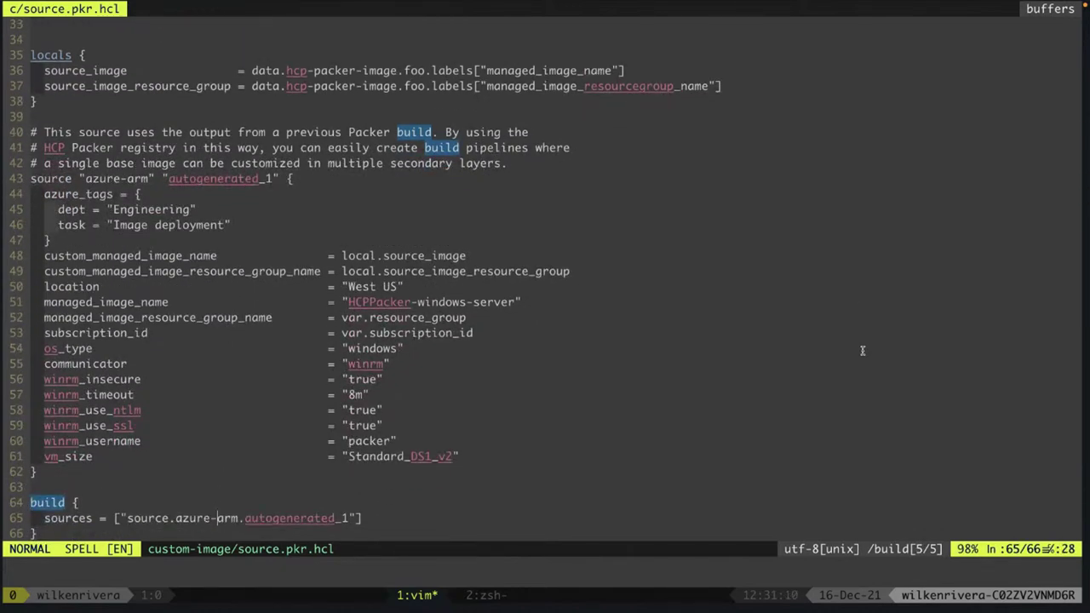
pyautogui.press('o')
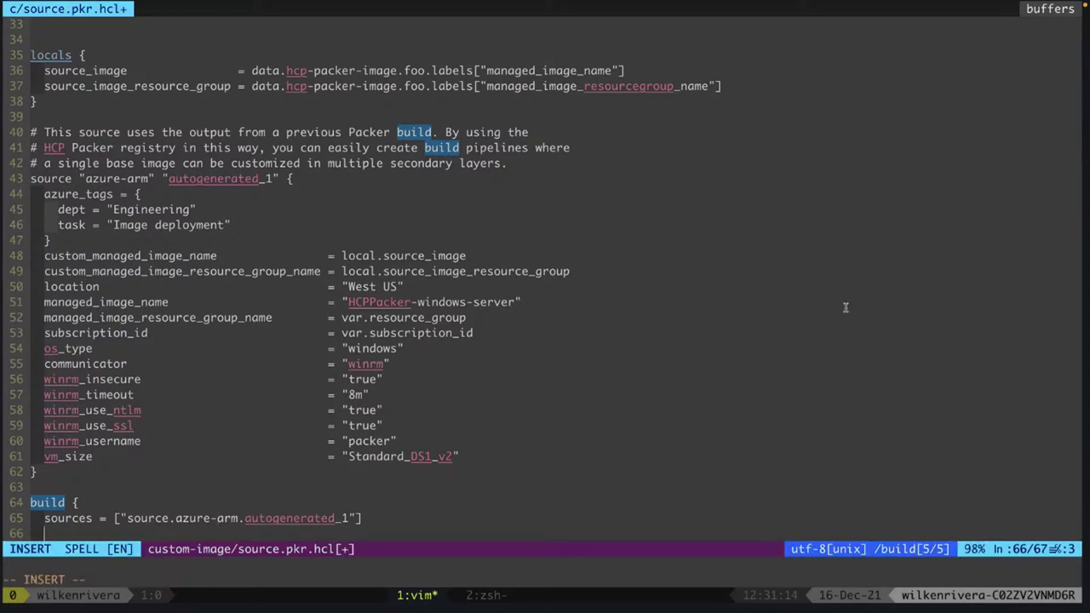
pyautogui.write('hcp')
pyautogui.write('_pd')
pyautogui.press('BackSpace')
pyautogui.press('BackSpace')
pyautogui.press('BackSpace')
pyautogui.press('BackSpace')
pyautogui.press('BackSpace')
pyautogui.press('BackSpace')
pyautogui.press('BackSpace')
pyautogui.press('BackSpace')
pyautogui.press('BackSpace')
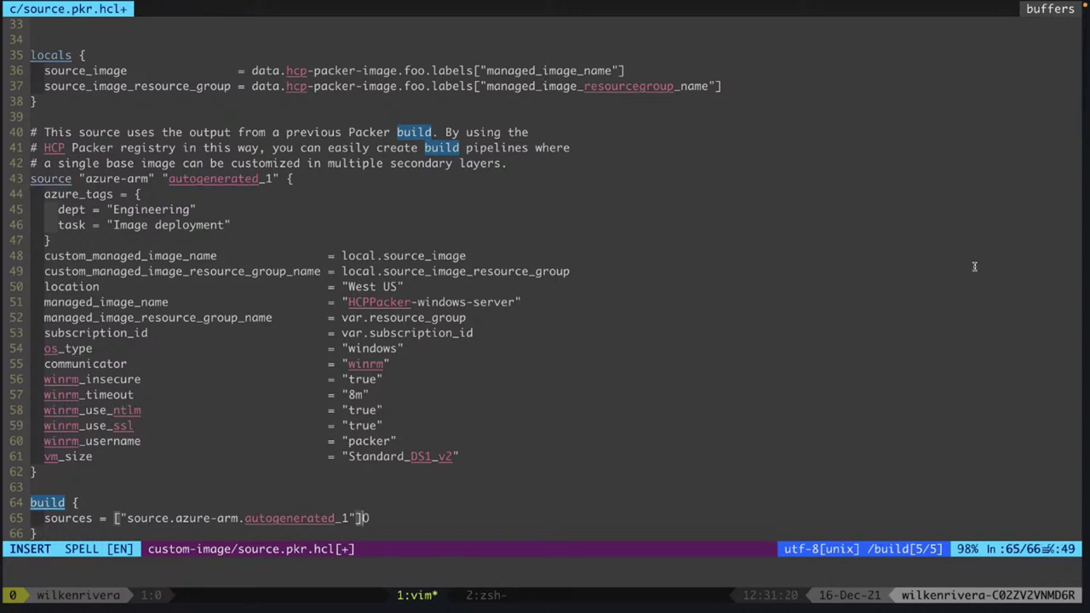
pyautogui.press('Escape')
# Add an hcp_packer_registry block above the sources line in the build block, with bucket_name = "custom".
pyautogui.hotkey('shift', 'o')
pyautogui.write('hcp_packer')
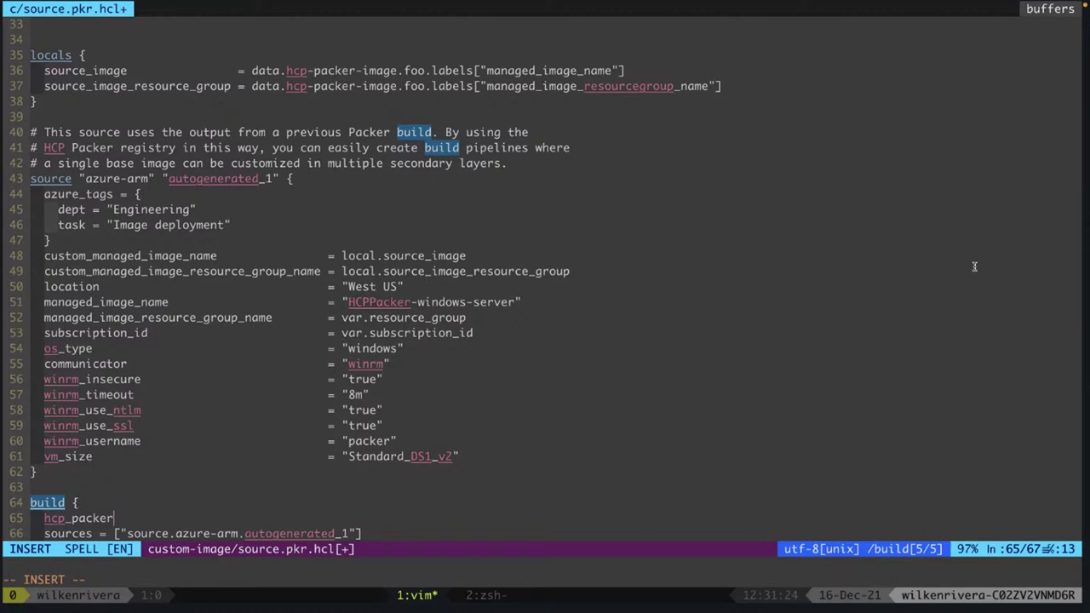
pyautogui.write('_registry {')
pyautogui.press('Return')
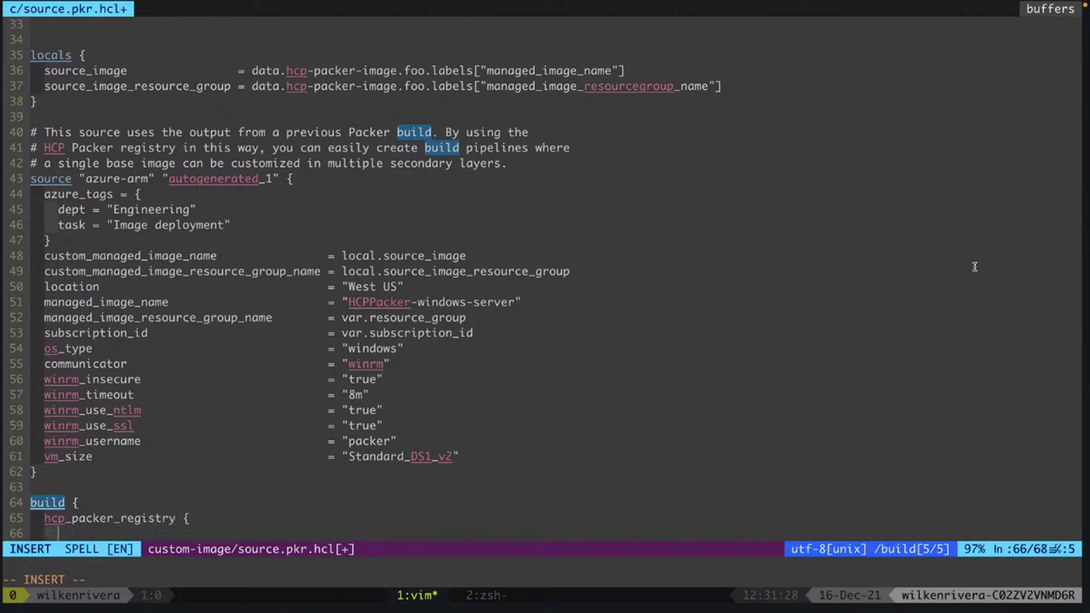
pyautogui.write('bucket_name = cu')
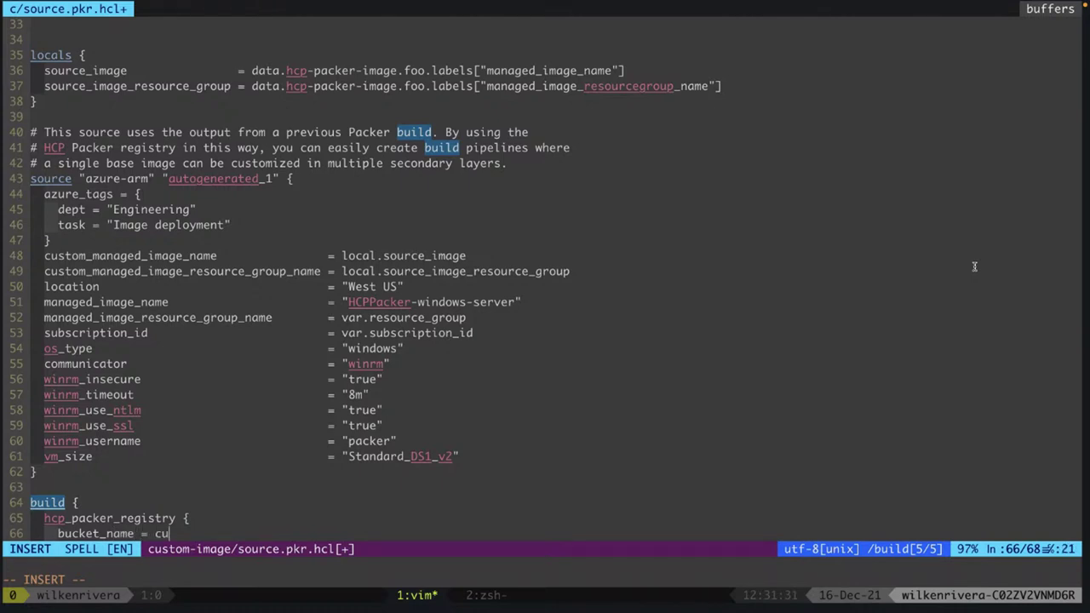
pyautogui.press('BackSpace')
pyautogui.write('"custom"')
pyautogui.press('Return')
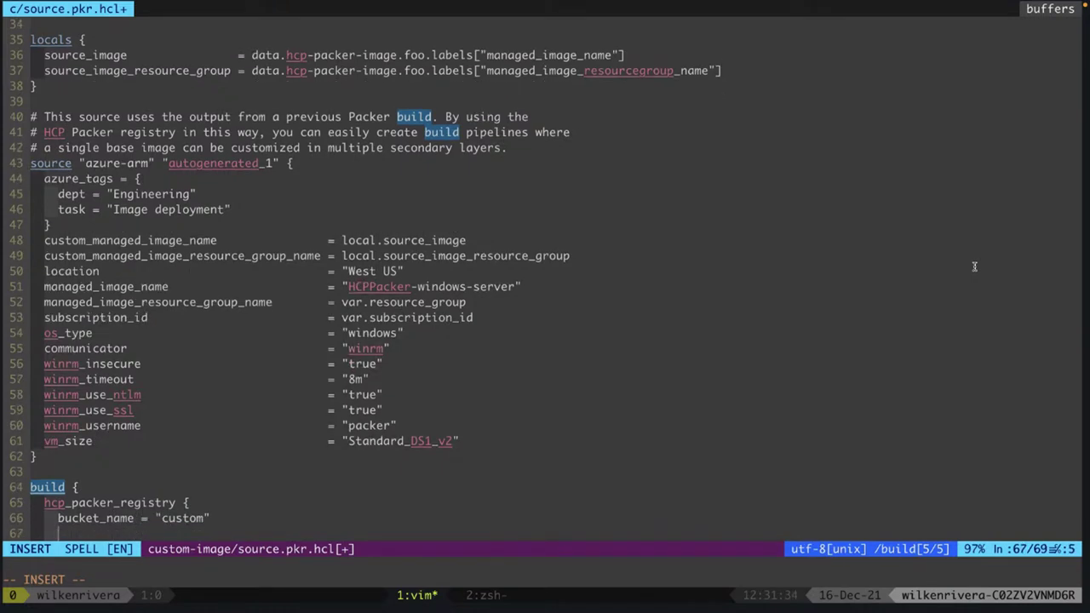
pyautogui.write('}')
pyautogui.press('Escape')
# Insert a blank line between the registry block and the sources line, then save and close the template.
pyautogui.press('j')
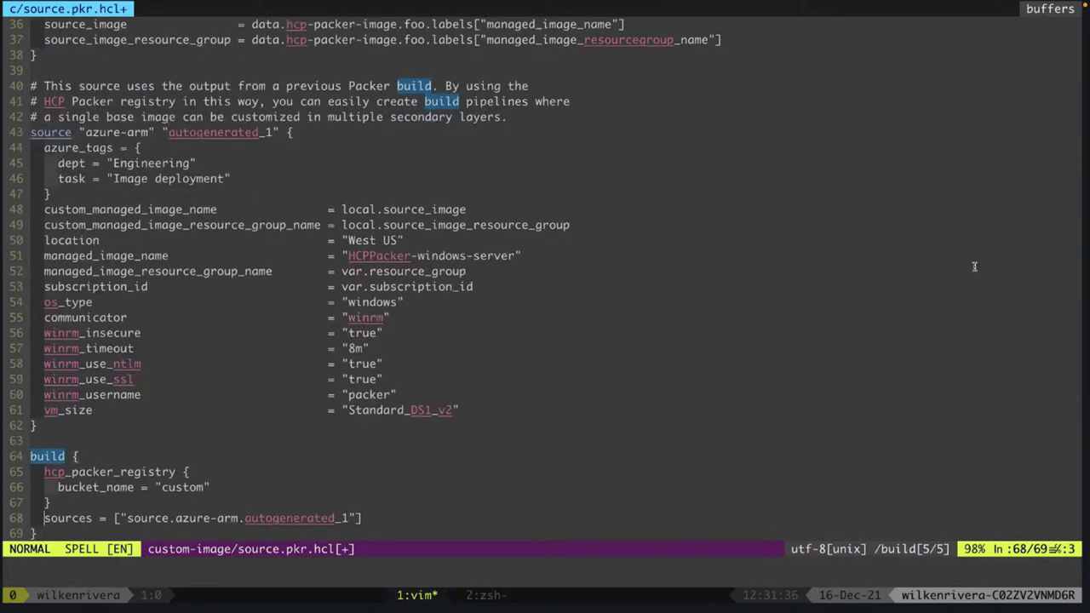
pyautogui.press('O')
pyautogui.press('Escape')
pyautogui.write(':wq')
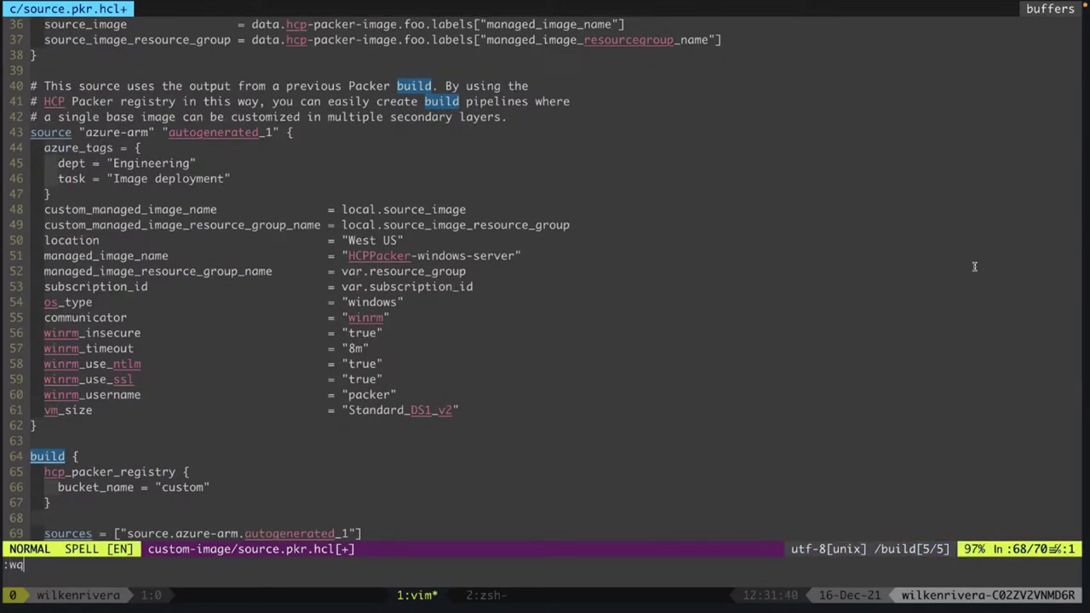
pyautogui.press('BackSpace')
pyautogui.write('q')
pyautogui.press('Return')
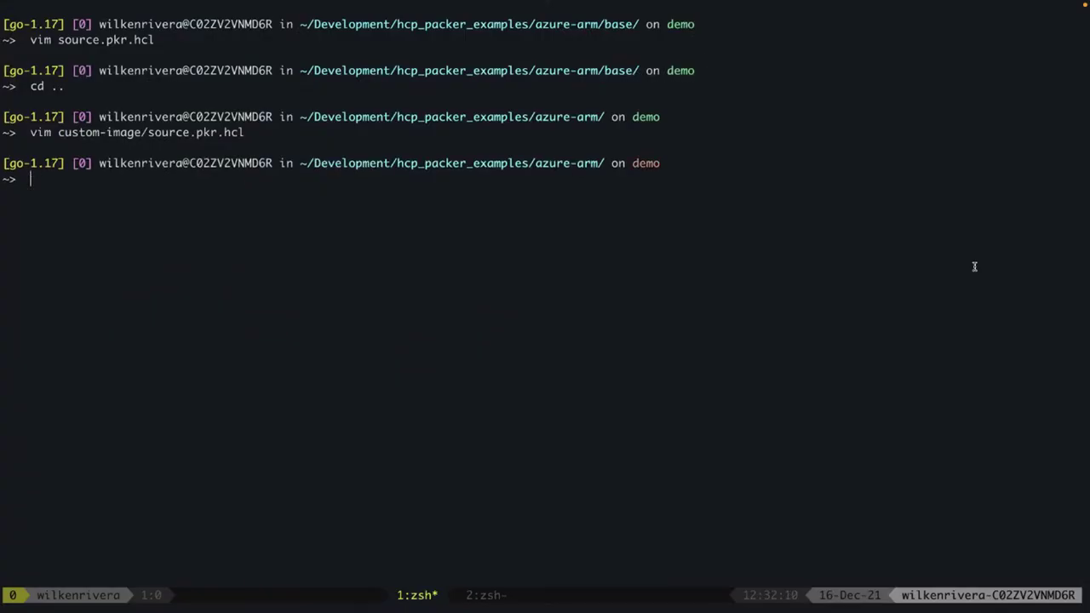
# Validate the template custom-image/source.pkr.hcl with packer validate.
pyautogui.write('packer validate c')
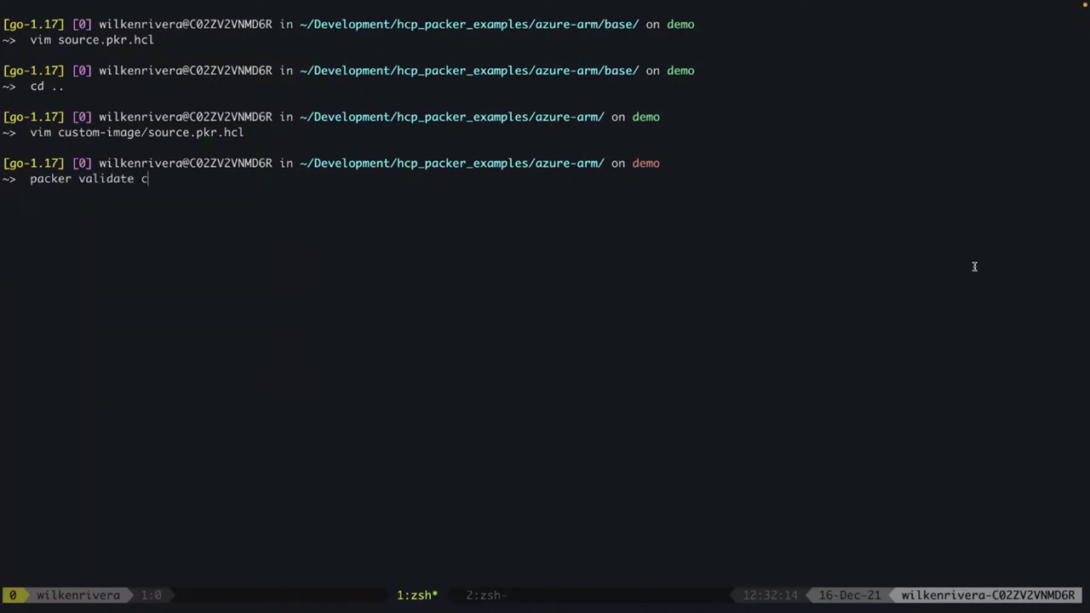
pyautogui.press('Tab')
pyautogui.write('sou')
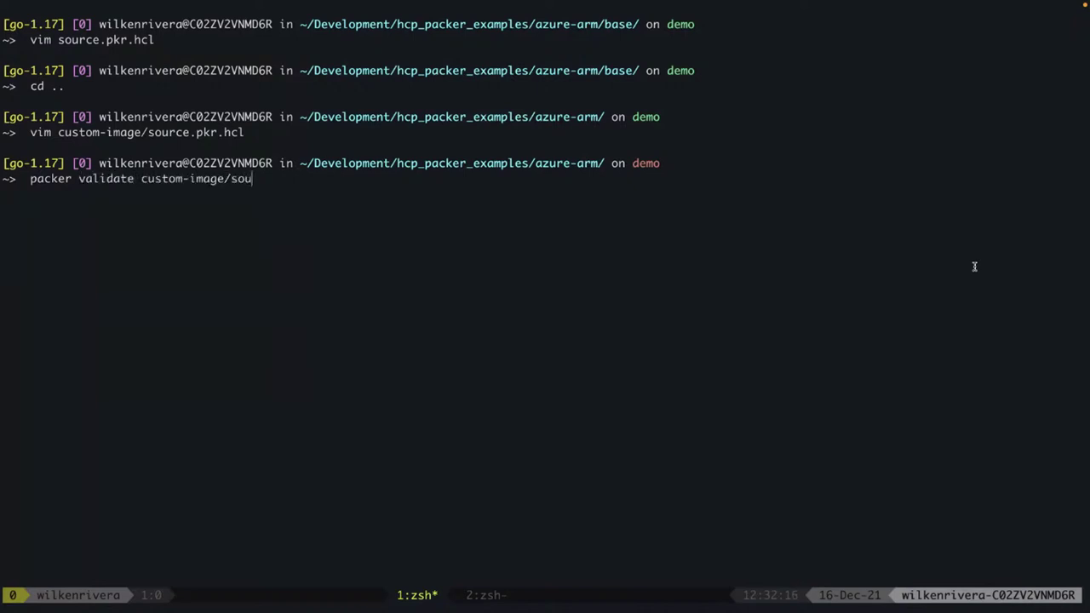
pyautogui.press('Tab')
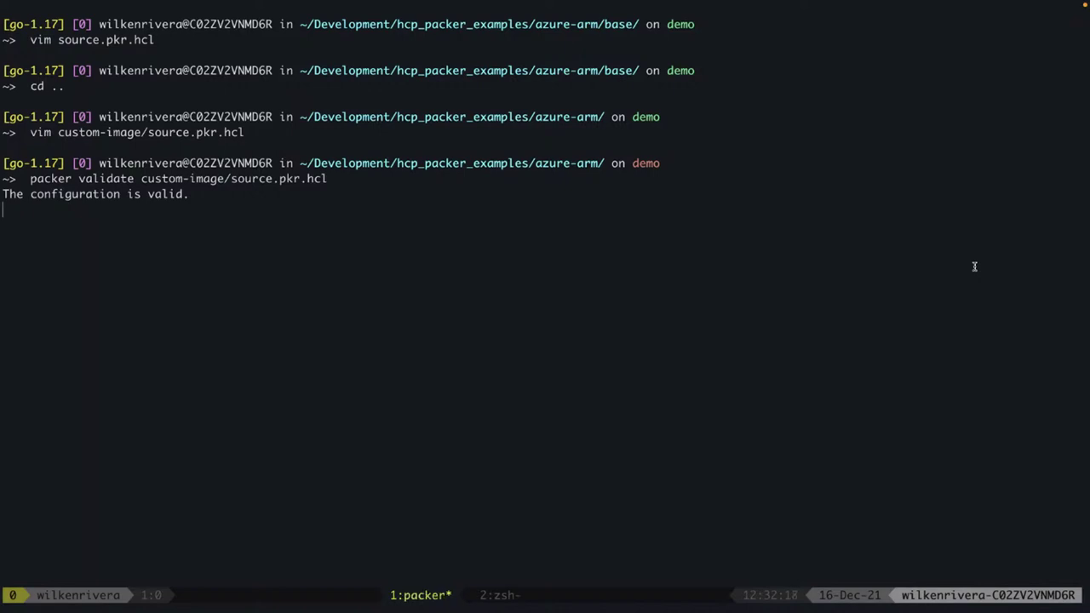
# Run packer build on custom-image/source.pkr.hcl.
pyautogui.write('packer build ')
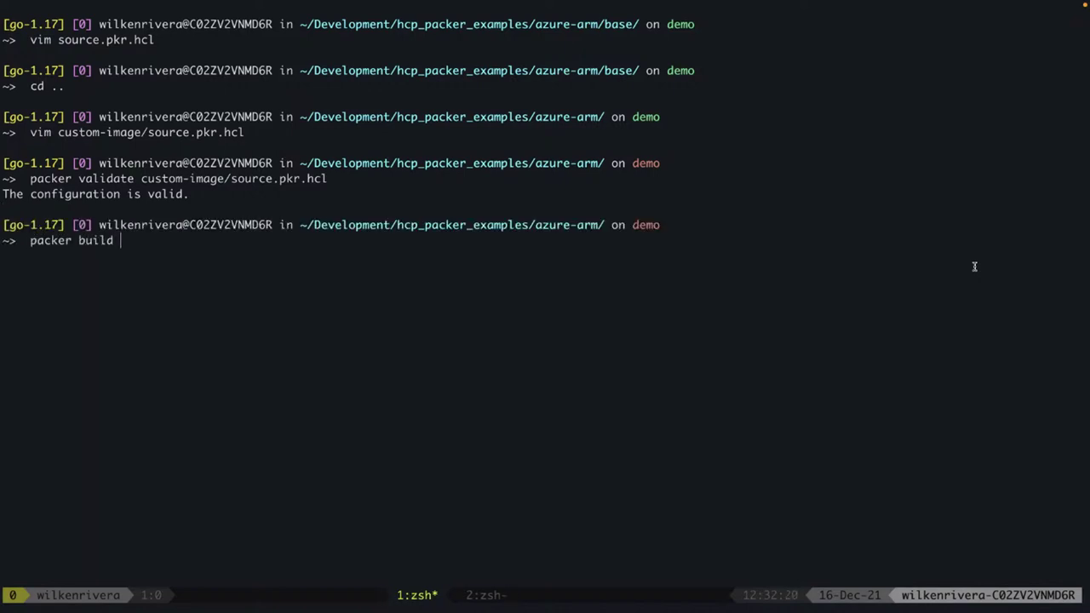
pyautogui.write('cu')
pyautogui.press('Tab')
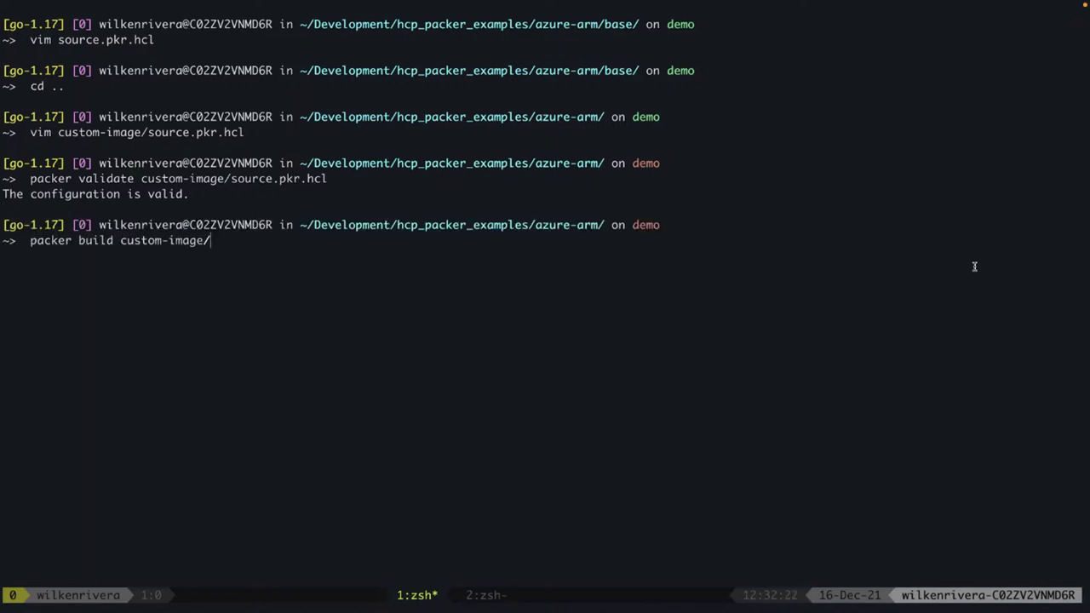
pyautogui.write('so')
pyautogui.press('Tab')
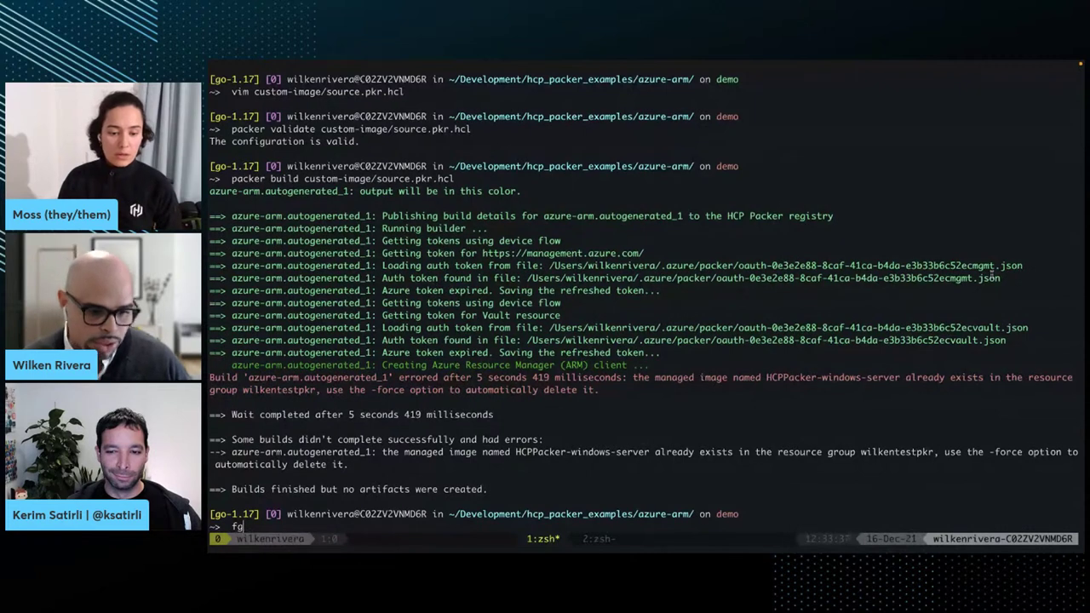
# Reopen custom-image/source.pkr.hcl in vim.
pyautogui.write('im')
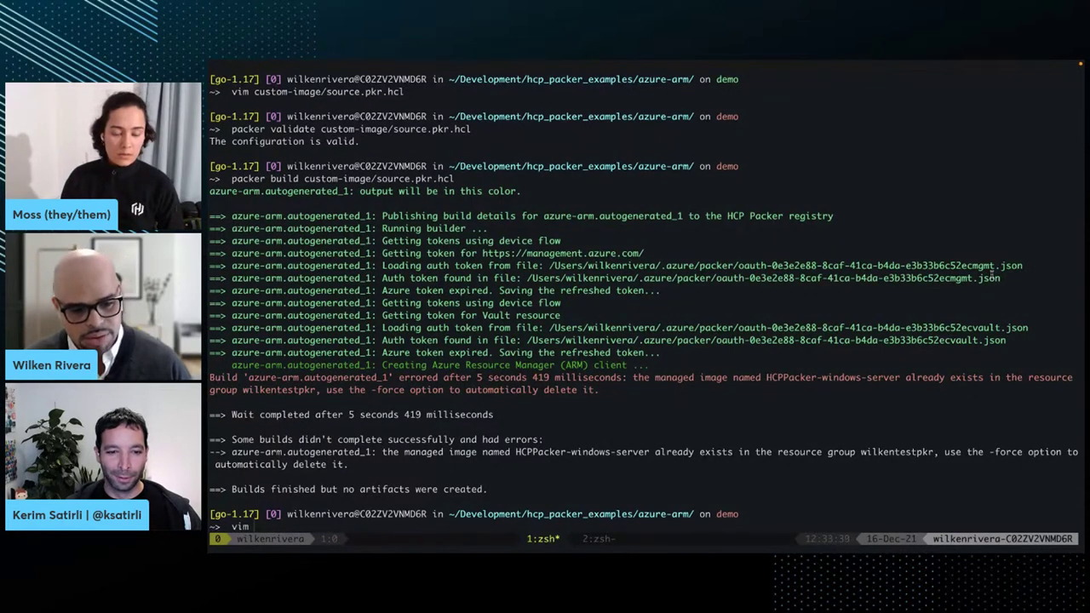
pyautogui.write(' custom-image/source.pkr.hcl')
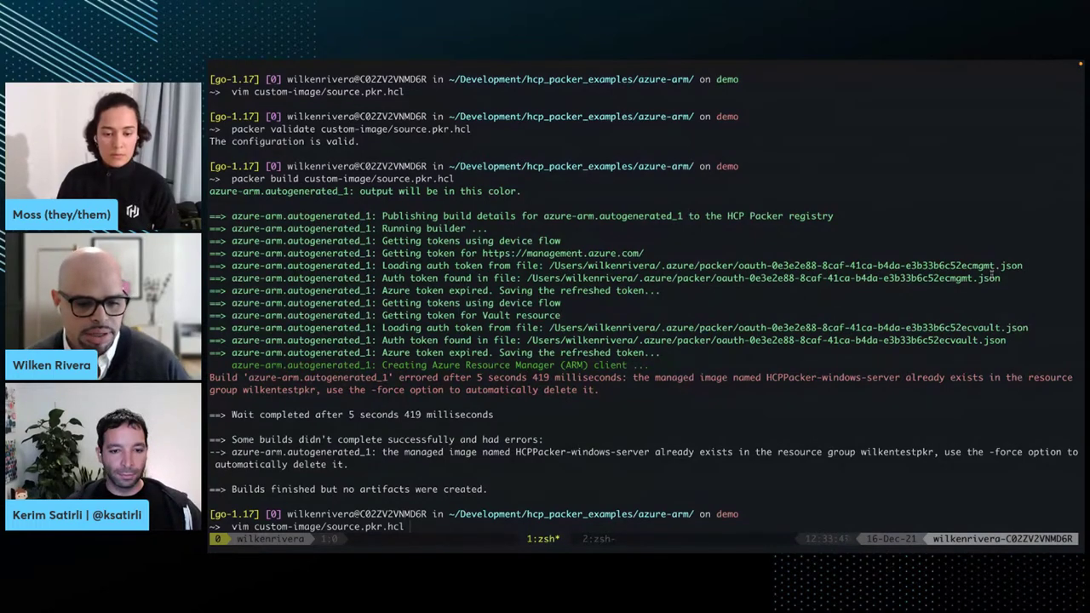
pyautogui.press('Return')
# Go from the end of the template up to the image settings in the azure-arm source block.
pyautogui.hotkey('shift', 'g')
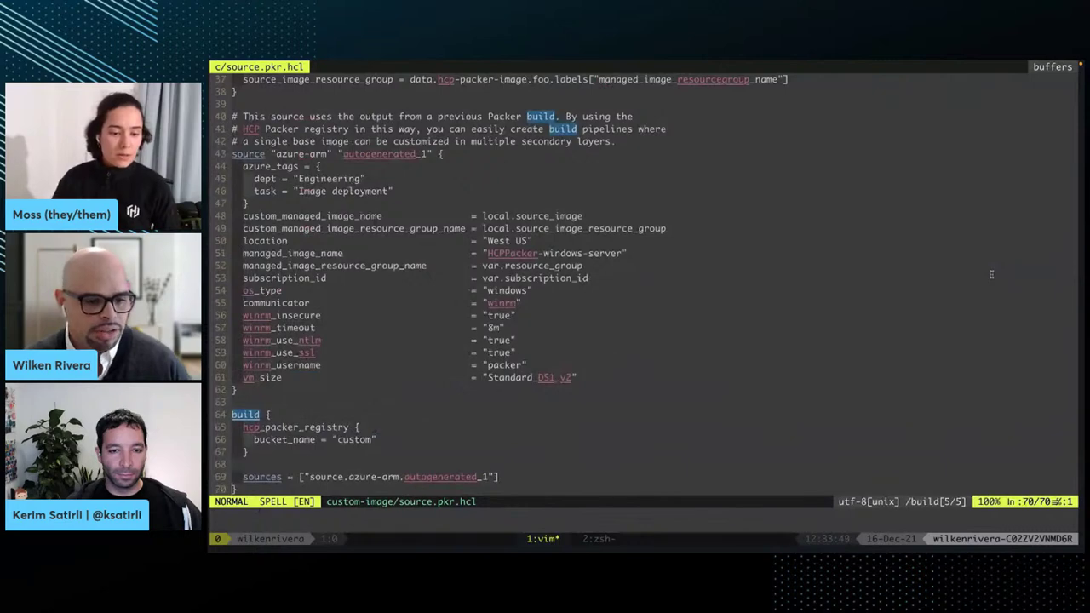
pyautogui.press('k')
pyautogui.press('k')
pyautogui.press('k')
pyautogui.press('k')
pyautogui.press('k')
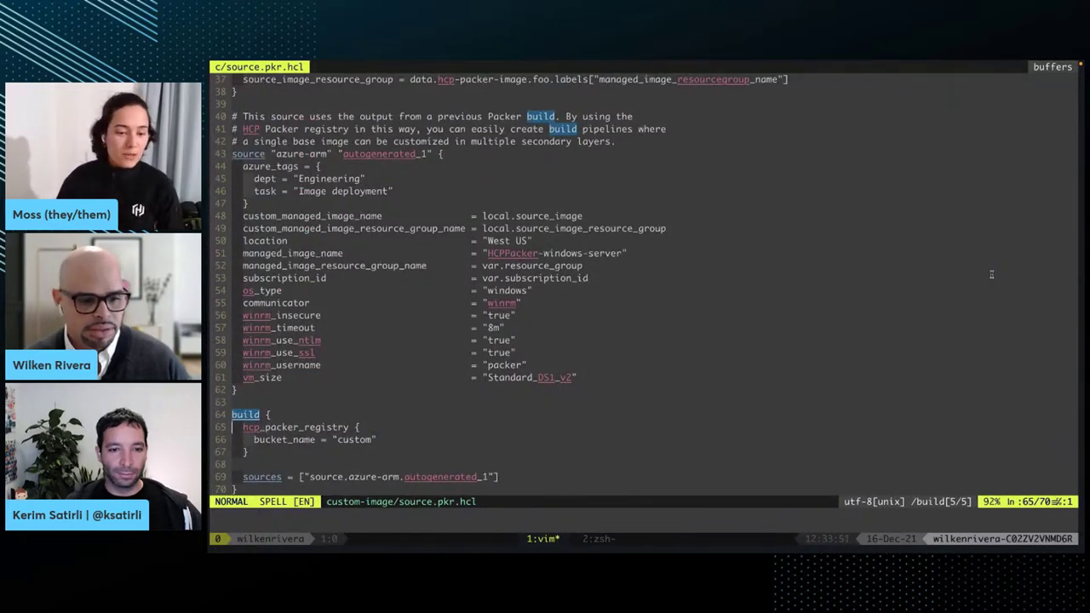
pyautogui.press('k')
pyautogui.press('k')
pyautogui.press('k')
pyautogui.press('k')
pyautogui.press('k')
pyautogui.press('k')
pyautogui.press('k')
pyautogui.press('k')
pyautogui.press('k')
pyautogui.press('k')
pyautogui.press('k')
pyautogui.press('k')
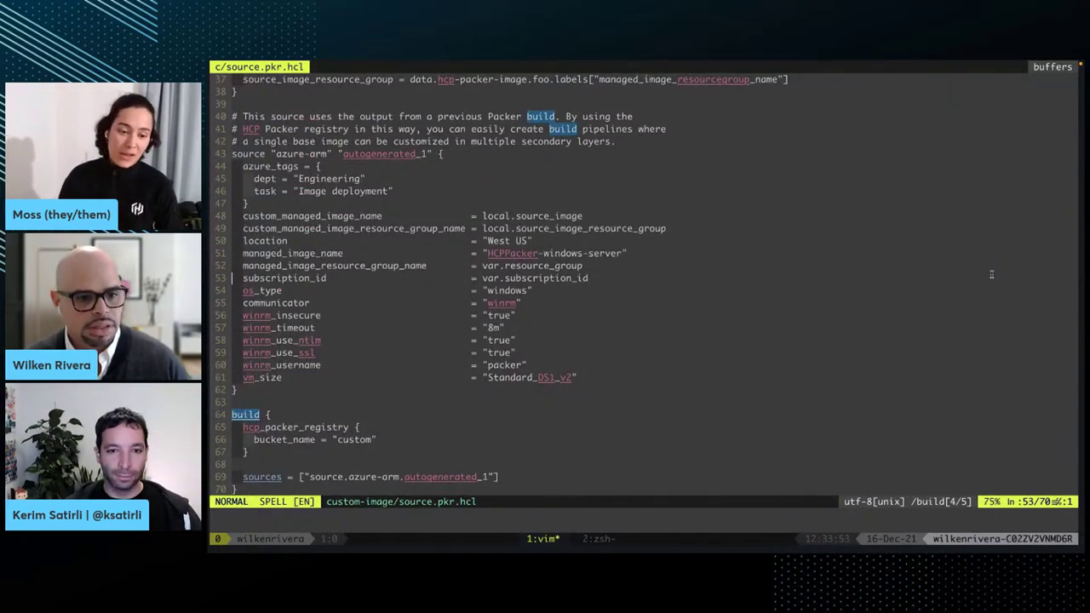
# Switch to the HCP Packer portal in the browser and open the custom bucket's iteration to inspect its build status.
pyautogui.press('super+Tab')
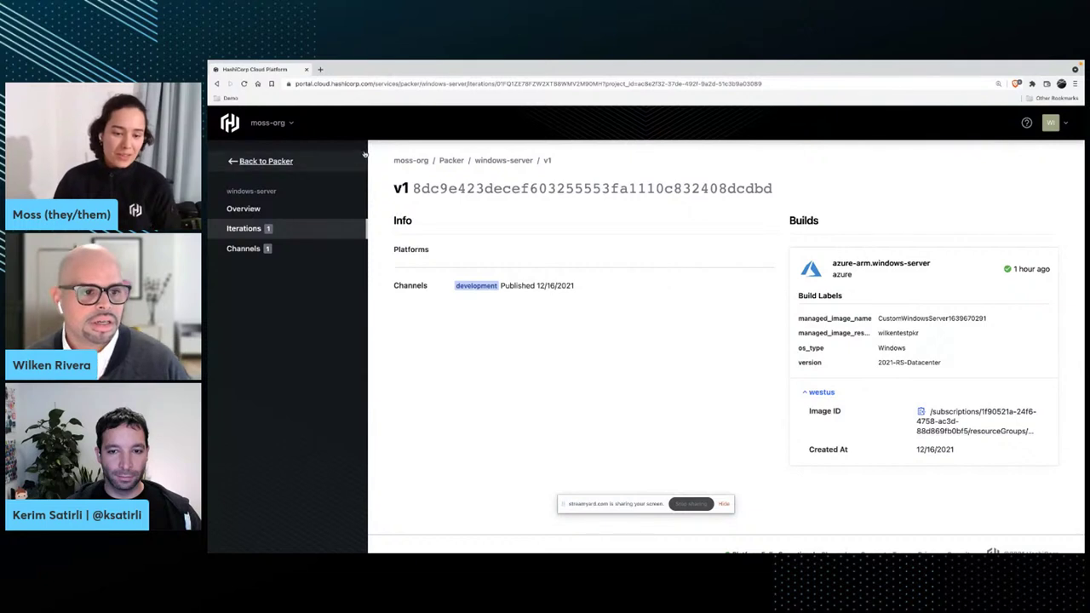
pyautogui.click(261, 161)
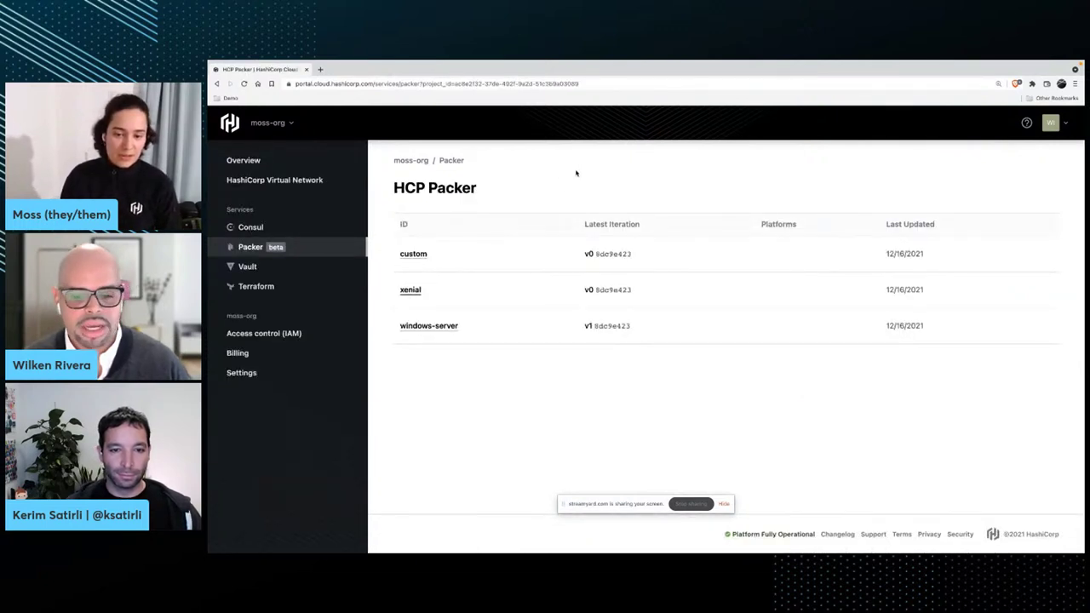
pyautogui.click(414, 253)
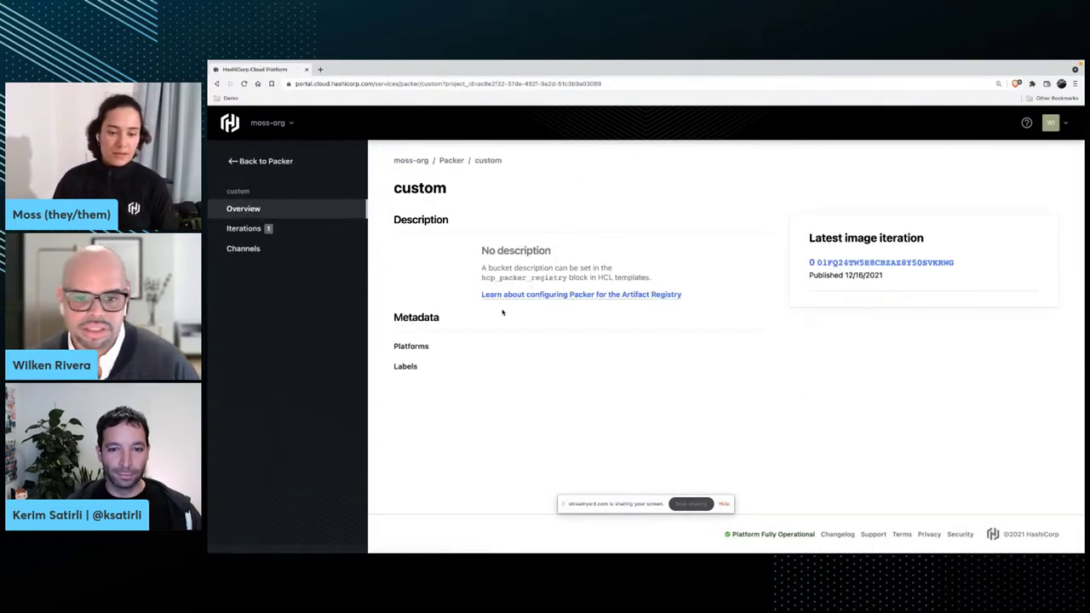
pyautogui.click(247, 228)
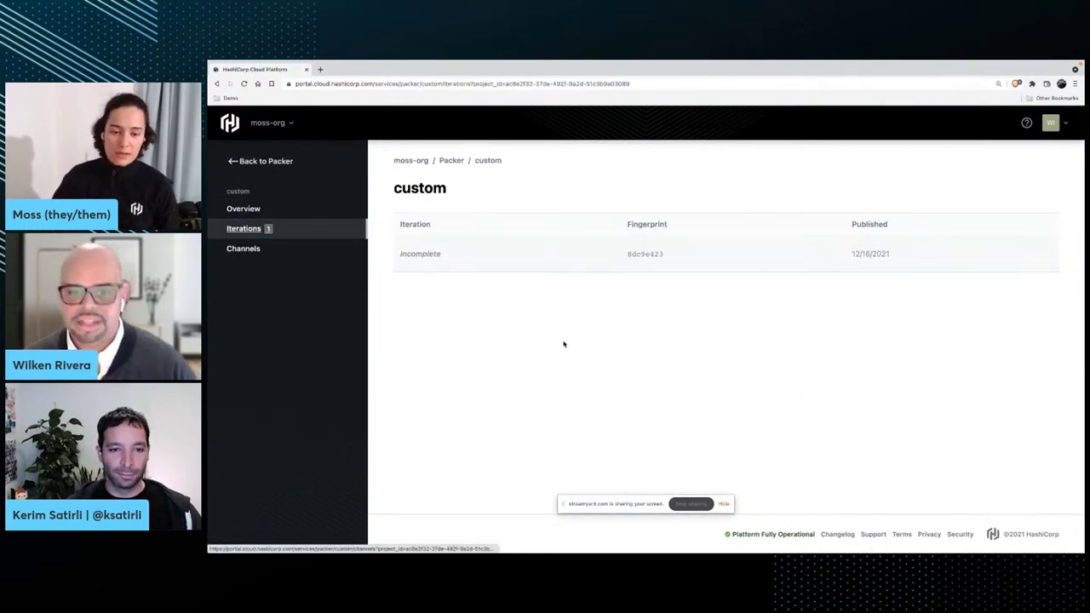
pyautogui.click(424, 257)
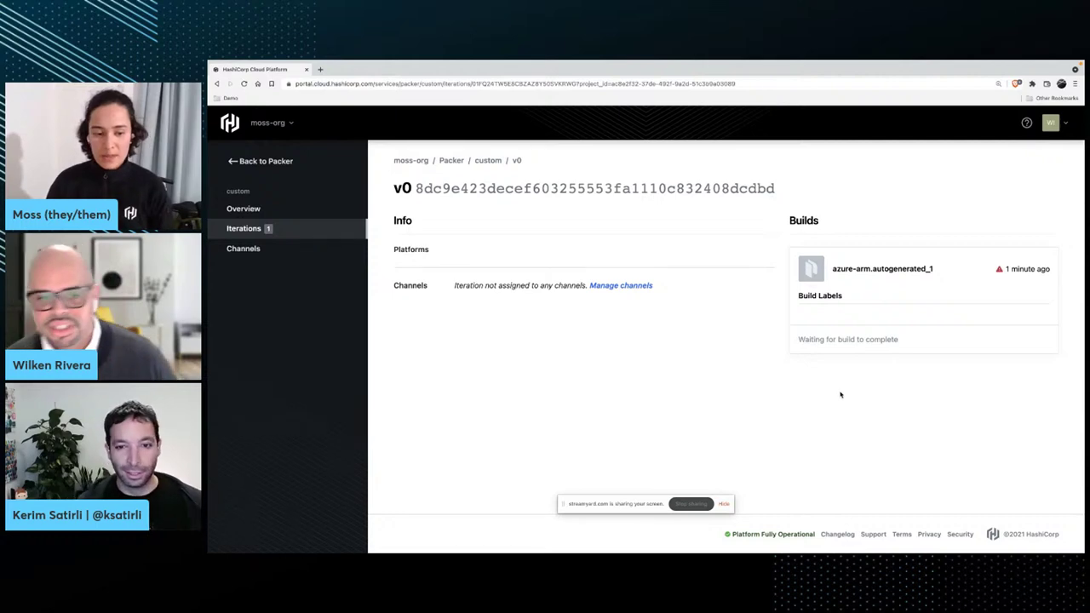
# Return to the template in the terminal, set managed_image_name to "HCPPacker-windows-server-new", then save and close the file.
pyautogui.press('super+Tab')
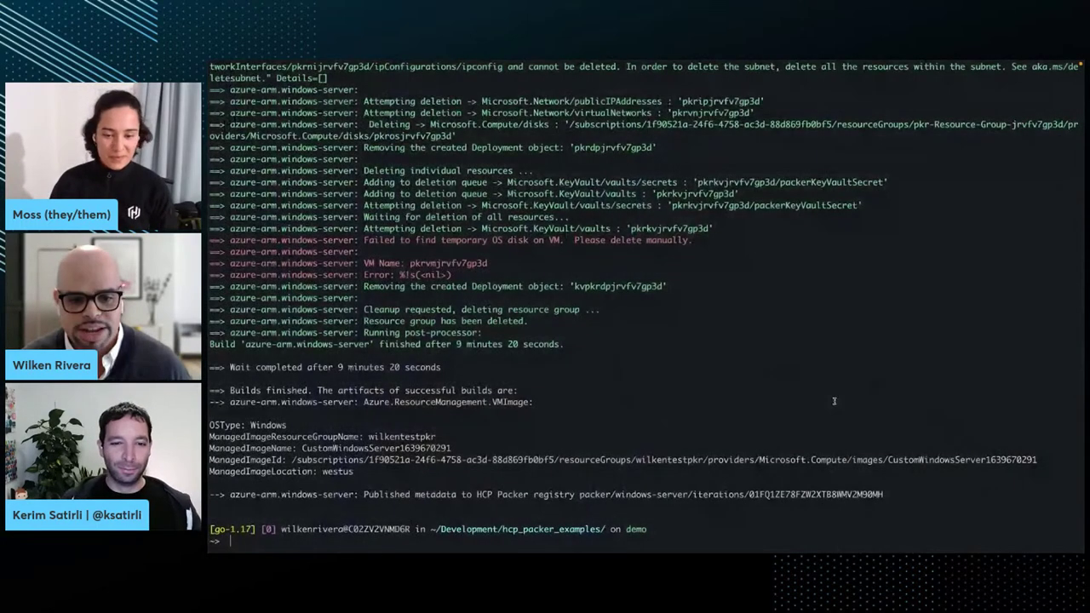
pyautogui.press('super+Tab')
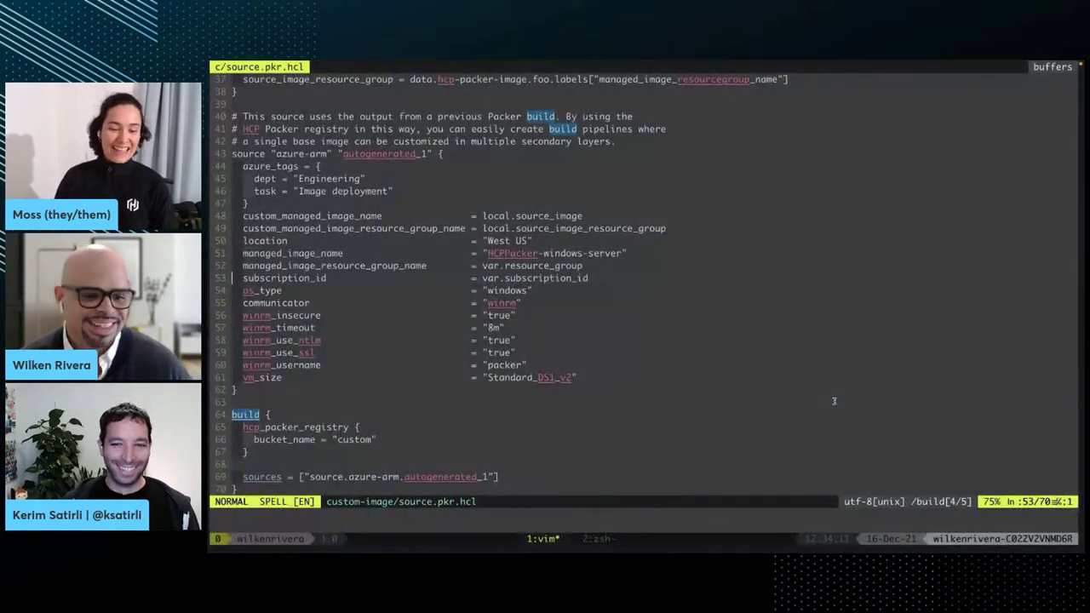
pyautogui.press('k')
pyautogui.press('k')
pyautogui.press('2')
pyautogui.press('f')
pyautogui.press('-')
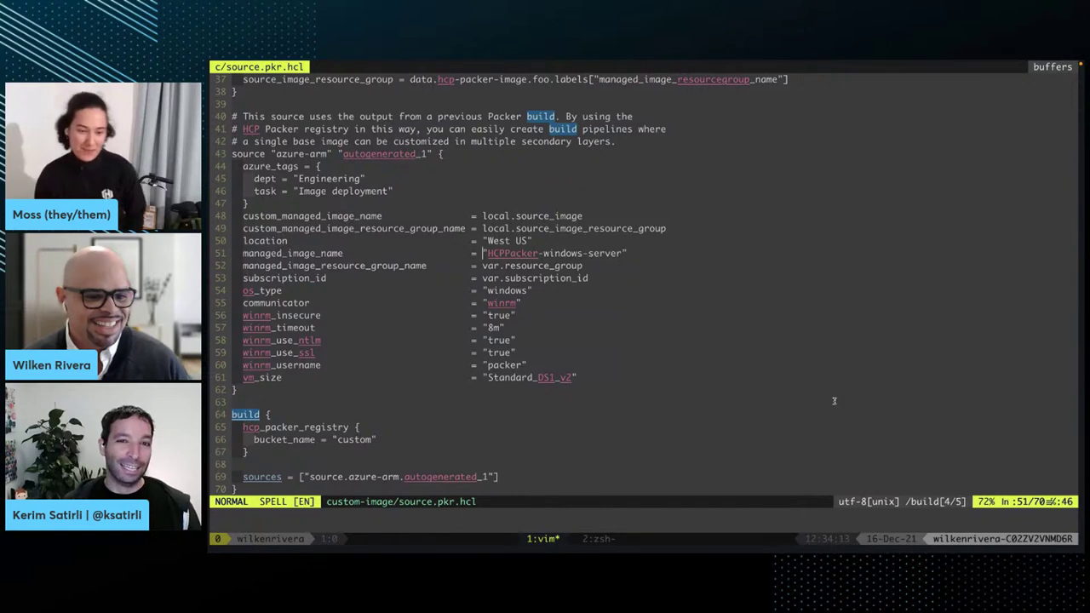
pyautogui.press('Return')
pyautogui.write('k$')
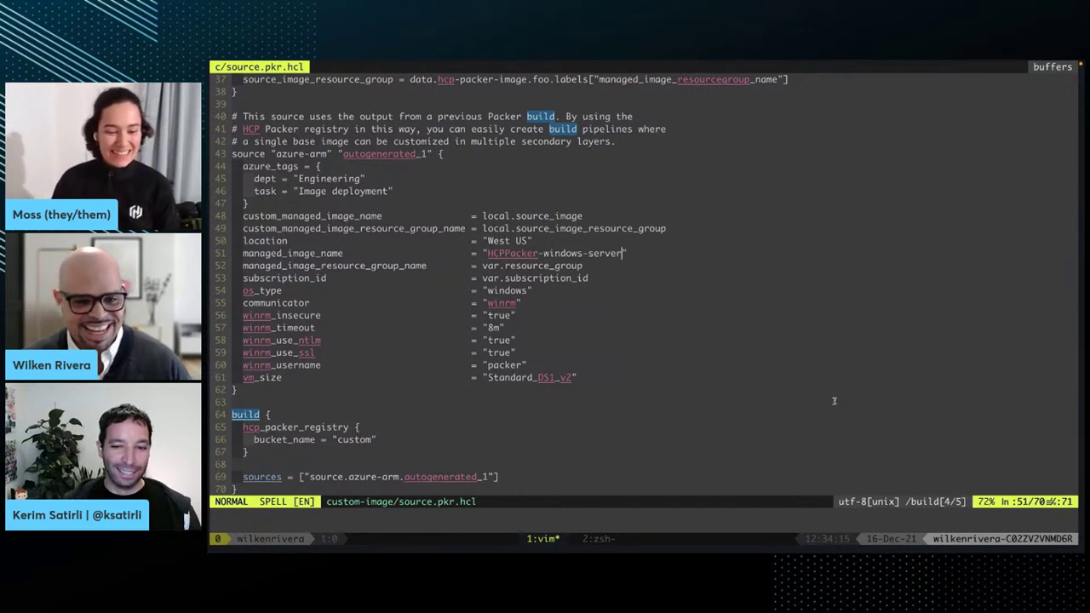
pyautogui.write('i-new')
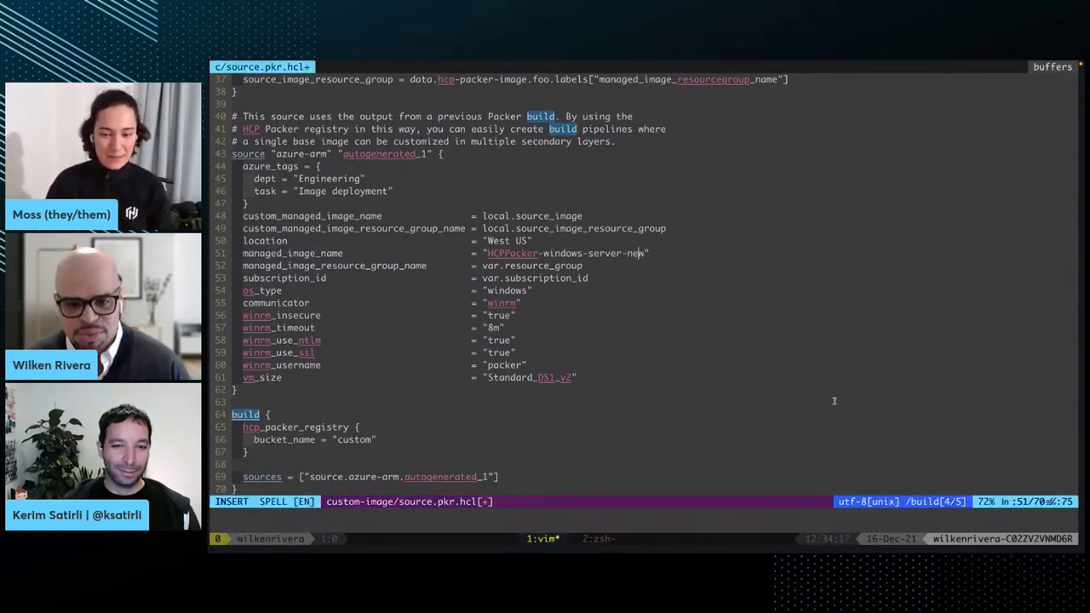
pyautogui.press('Escape')
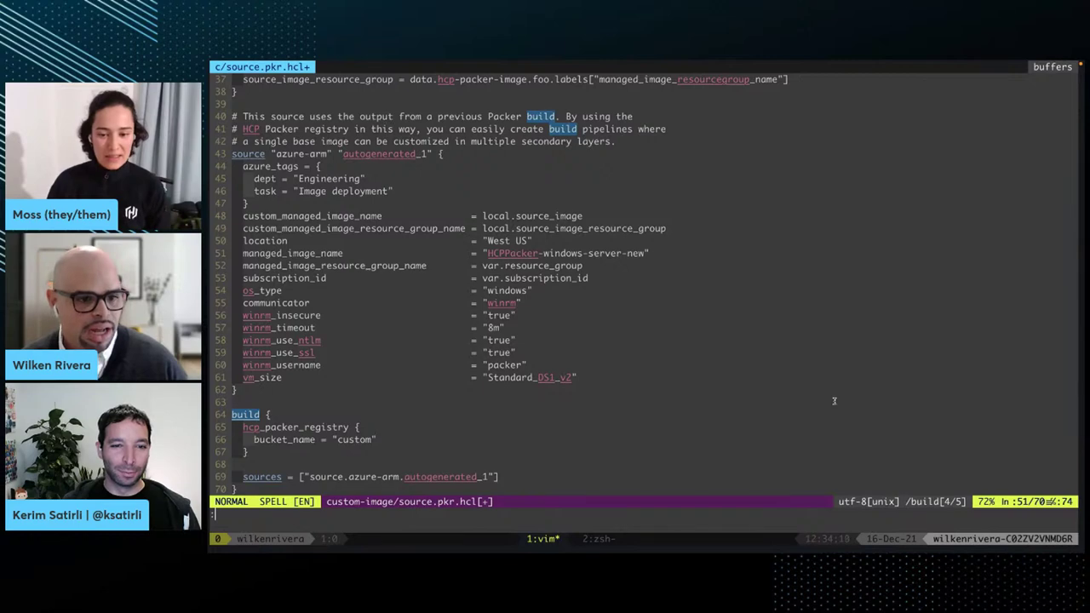
pyautogui.press('Return')
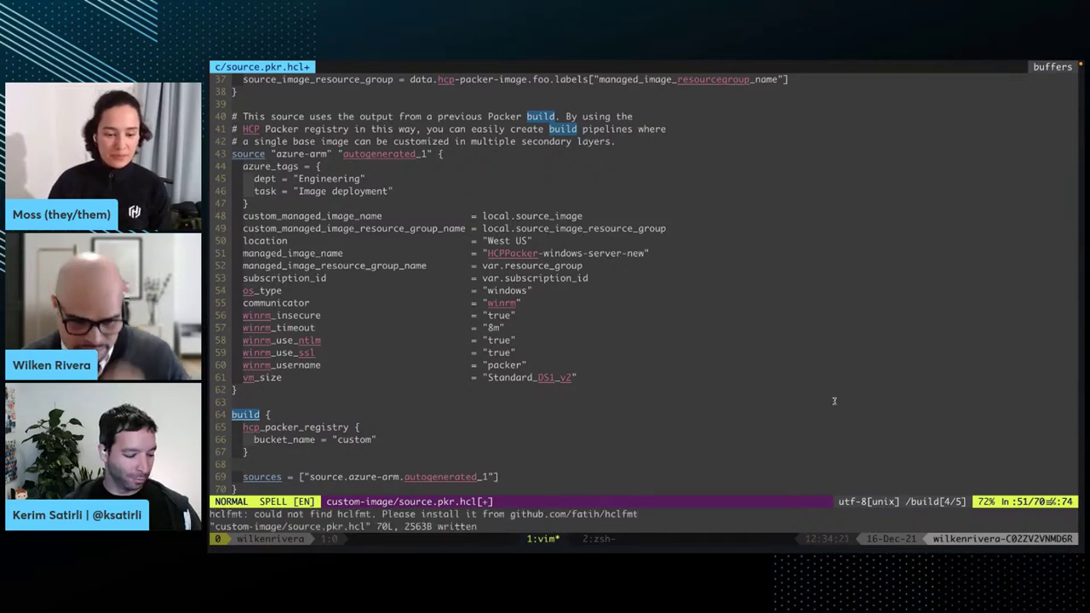
# Rerun packer build on custom-image/source.pkr.hcl.
pyautogui.press('Up')
pyautogui.press('Up')
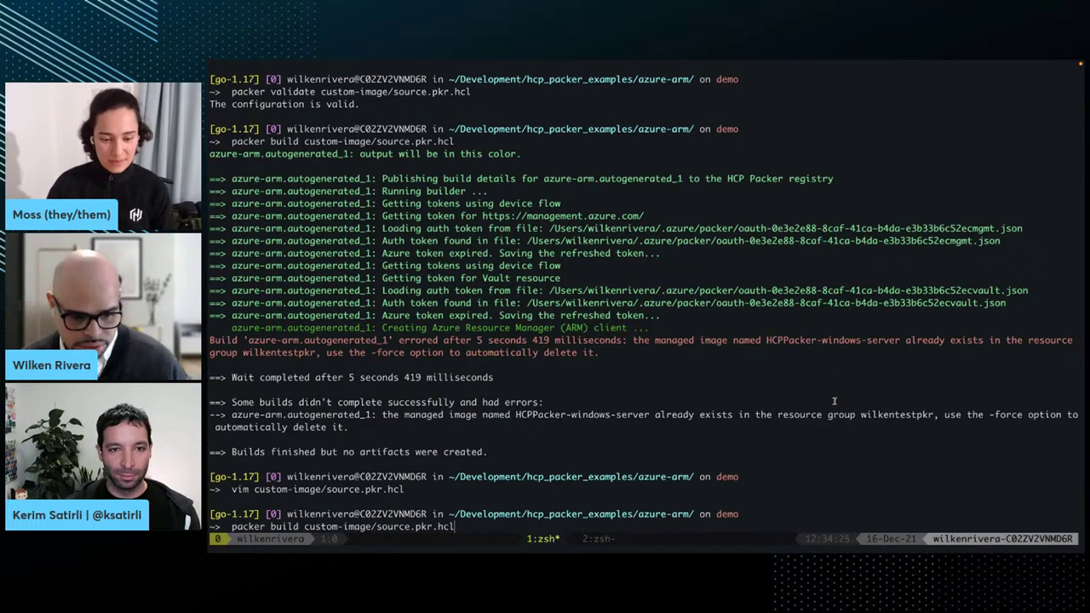
pyautogui.press('Return')
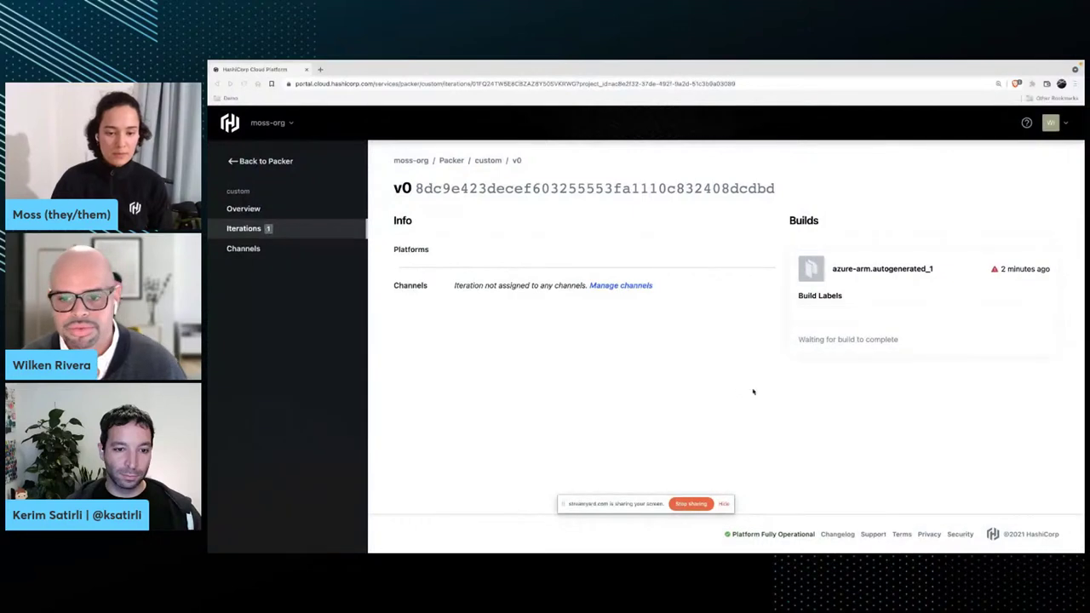
# Refresh the custom bucket's iteration page in the browser and check the build status and iteration fingerprint.
pyautogui.hotkey('ctrl', 'r')
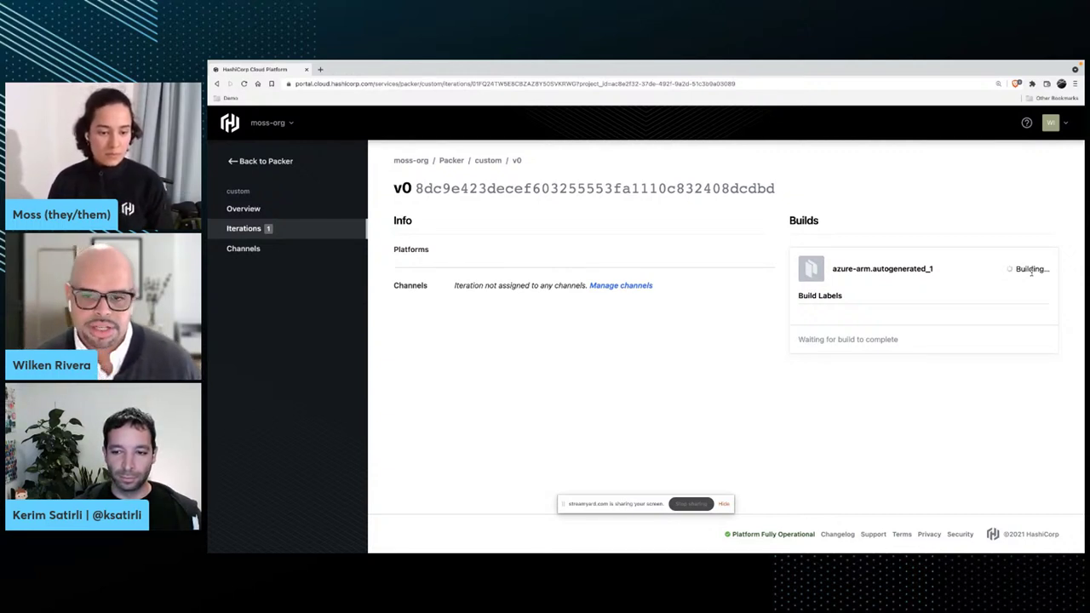
pyautogui.doubleClick(644, 189)
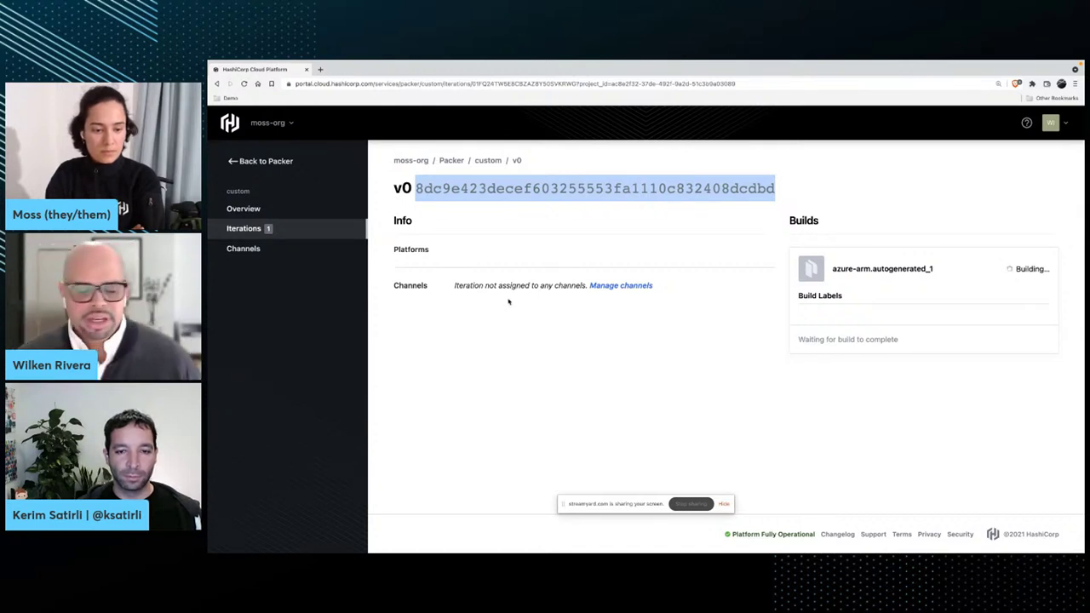
pyautogui.click(490, 362)
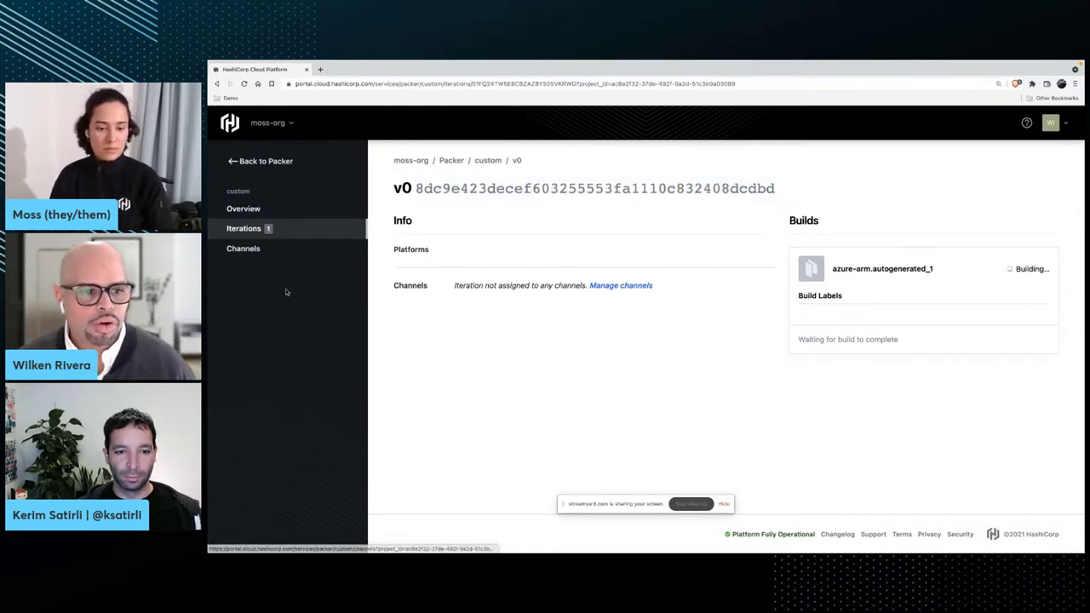
# Open the xenial bucket's iteration and look through its AWS, Azure and Google Compute builds.
pyautogui.click(278, 164)
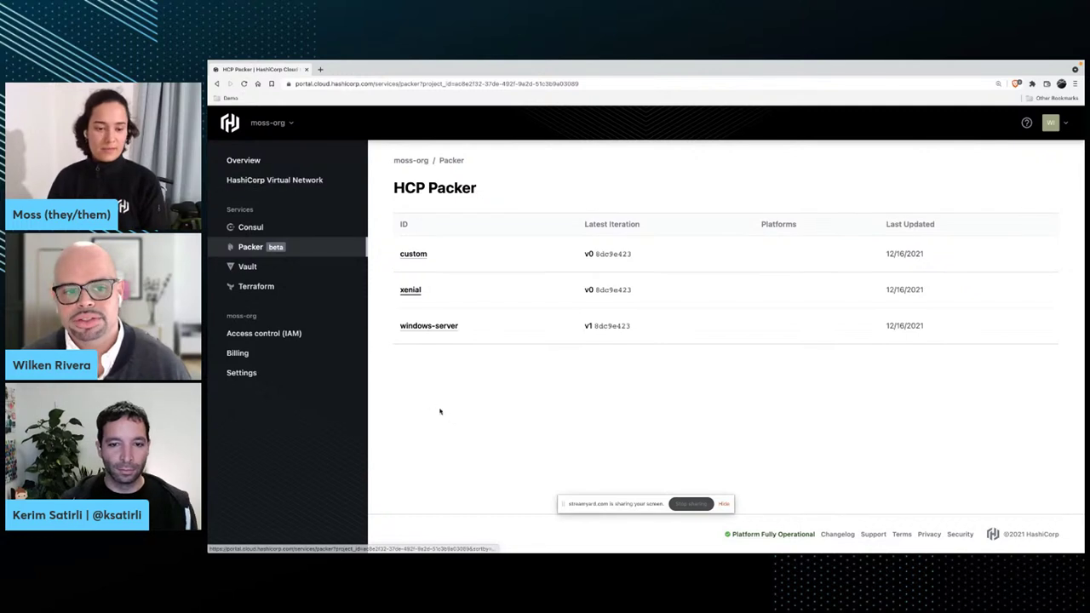
pyautogui.click(410, 291)
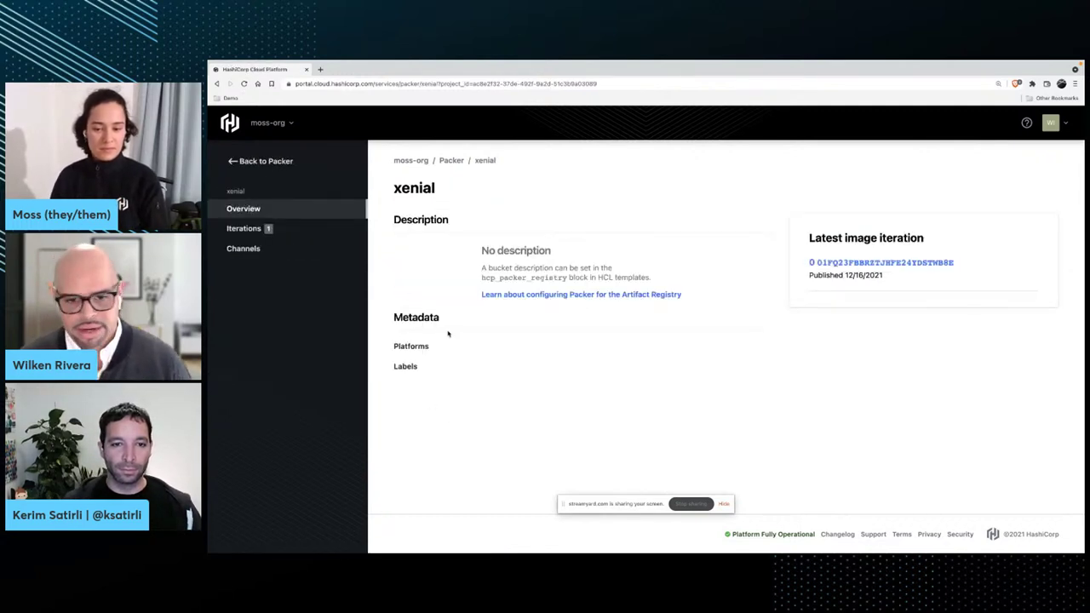
pyautogui.click(244, 229)
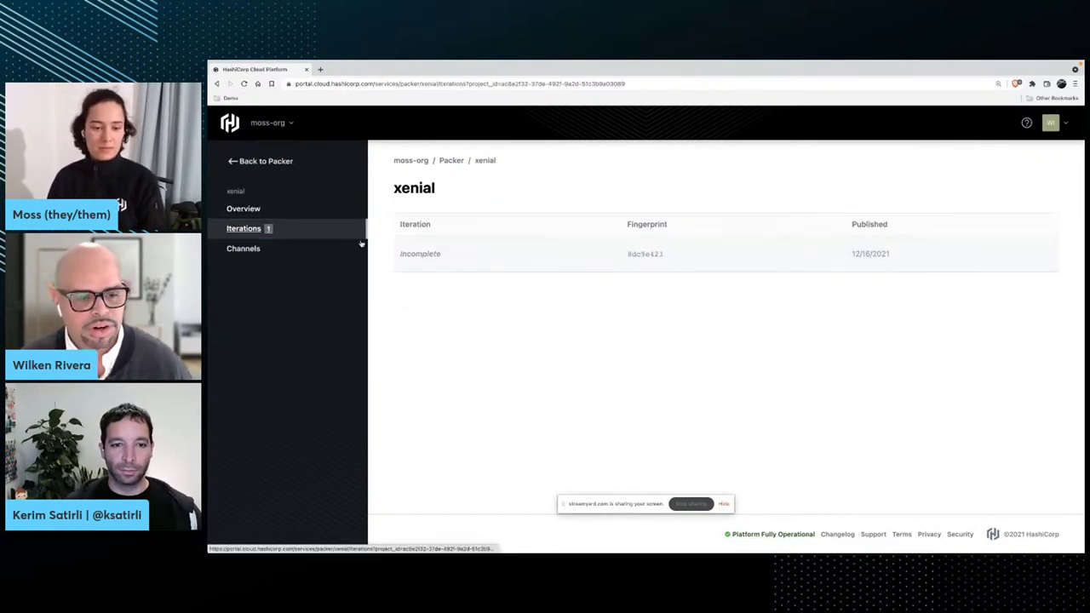
pyautogui.click(430, 259)
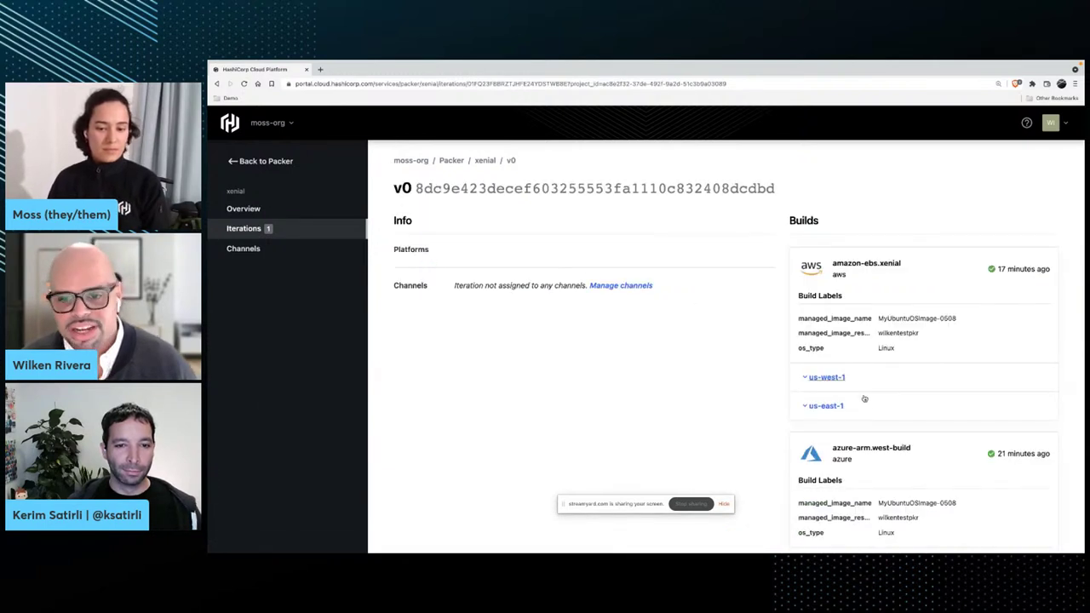
pyautogui.scroll(-5, 851, 489)
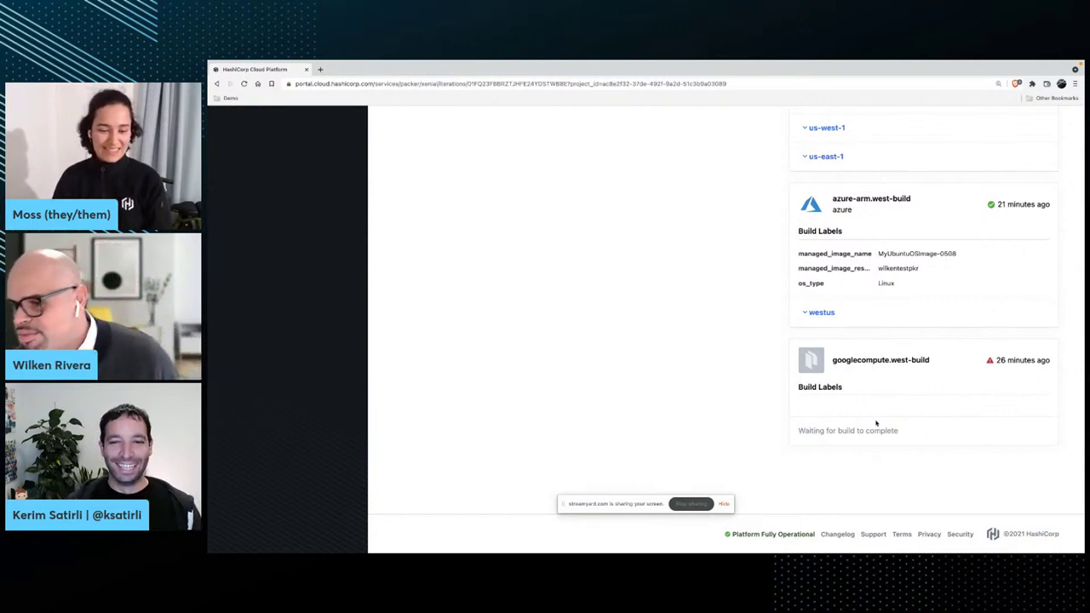
pyautogui.scroll(1, 866, 421)
pyautogui.scroll(3, 866, 421)
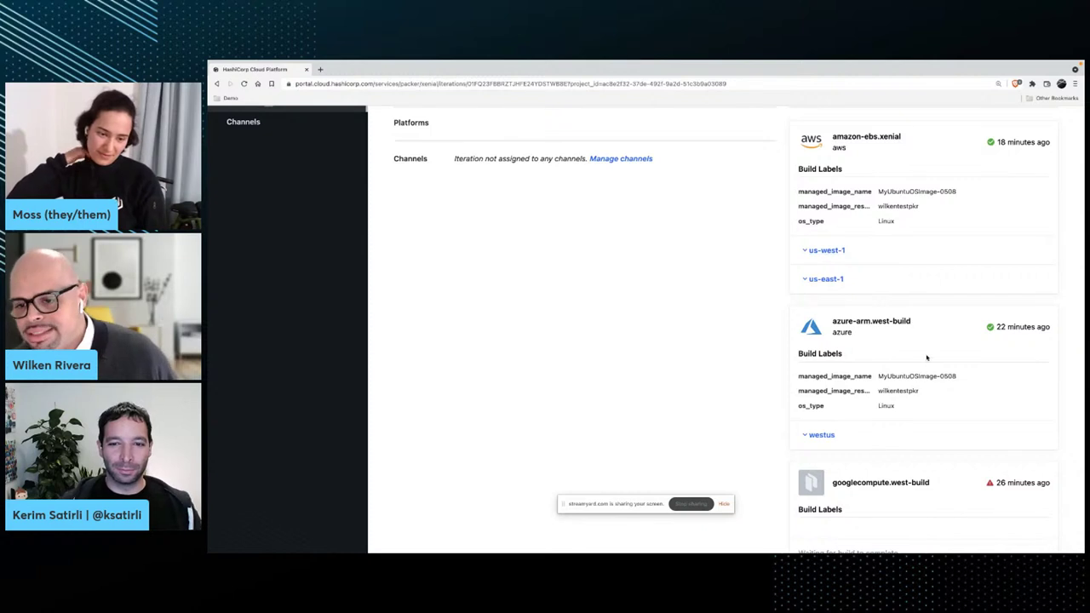
pyautogui.scroll(1, 890, 274)
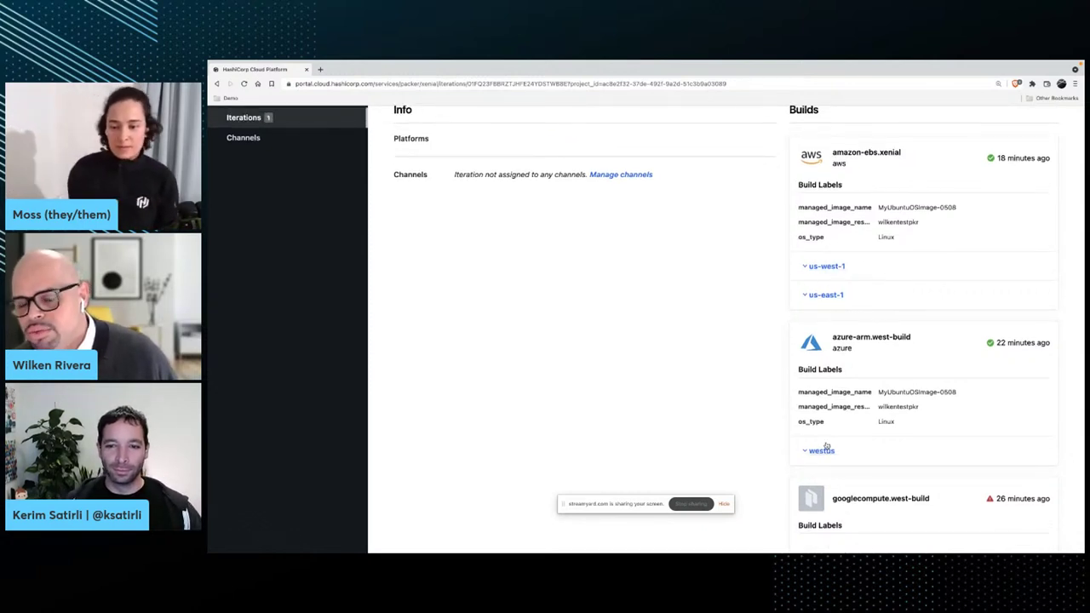
# Expand the us-west-1 and us-east-1 regions of the amazon-ebs.xenial build and review their image IDs alongside the other builds.
pyautogui.scroll(-1, 828, 294)
pyautogui.click(827, 266)
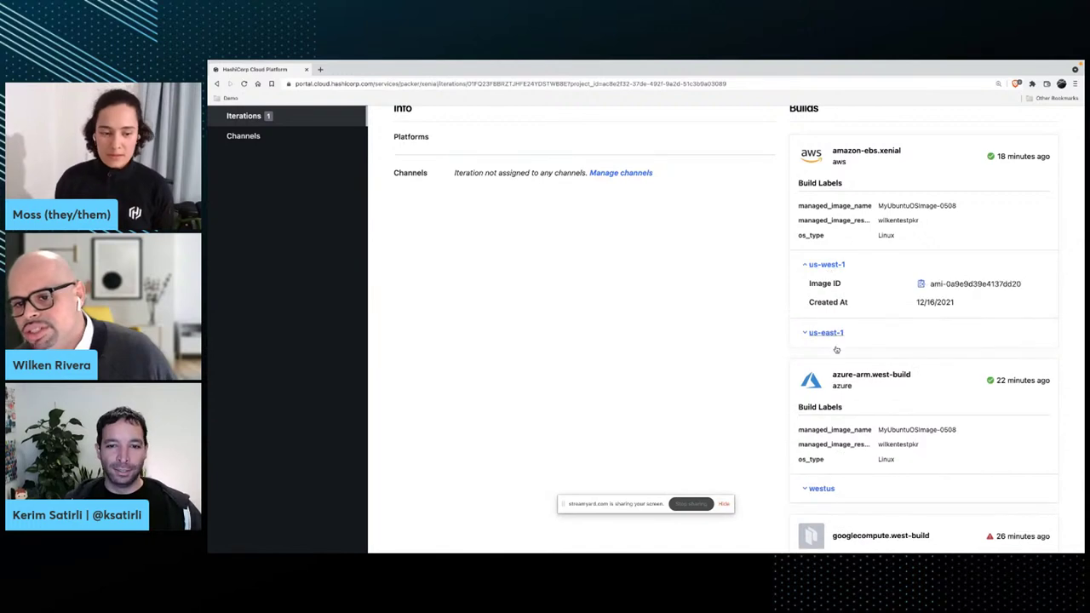
pyautogui.click(833, 333)
pyautogui.scroll(-1, 831, 482)
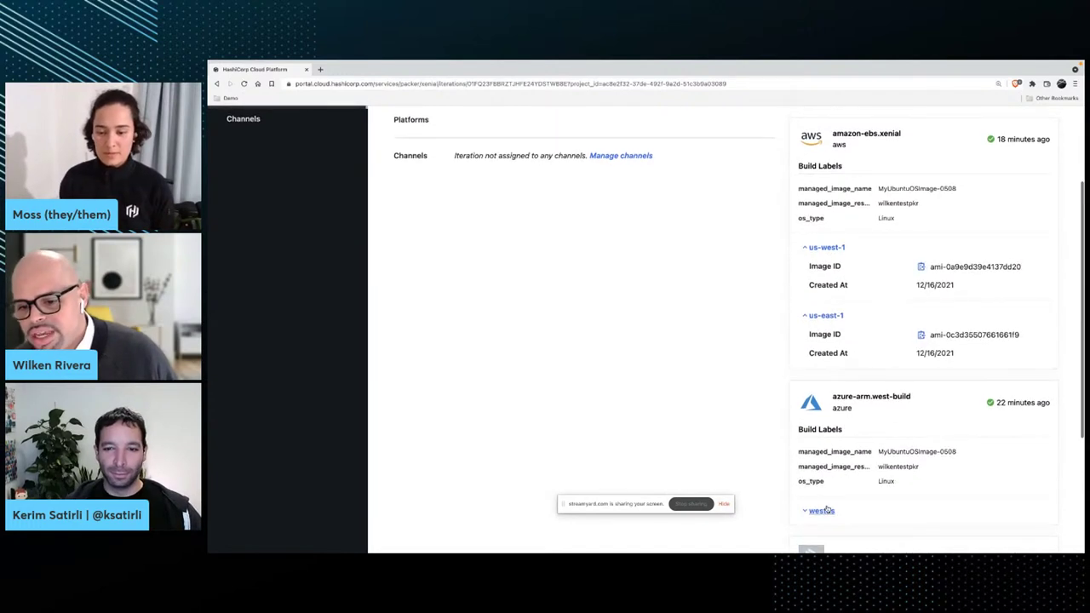
pyautogui.scroll(1, 829, 509)
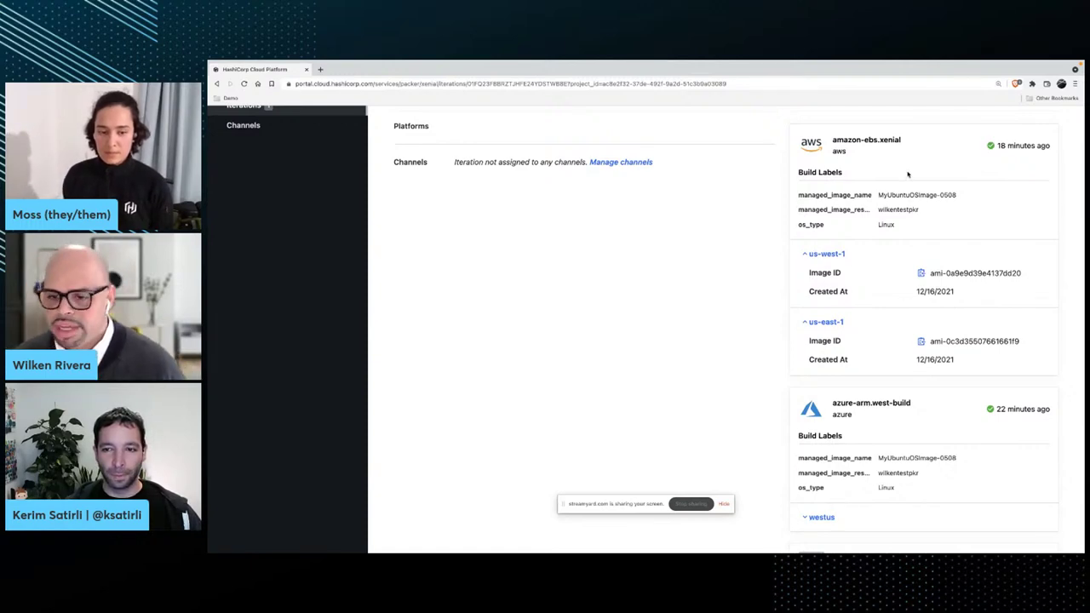
pyautogui.scroll(-2, 908, 174)
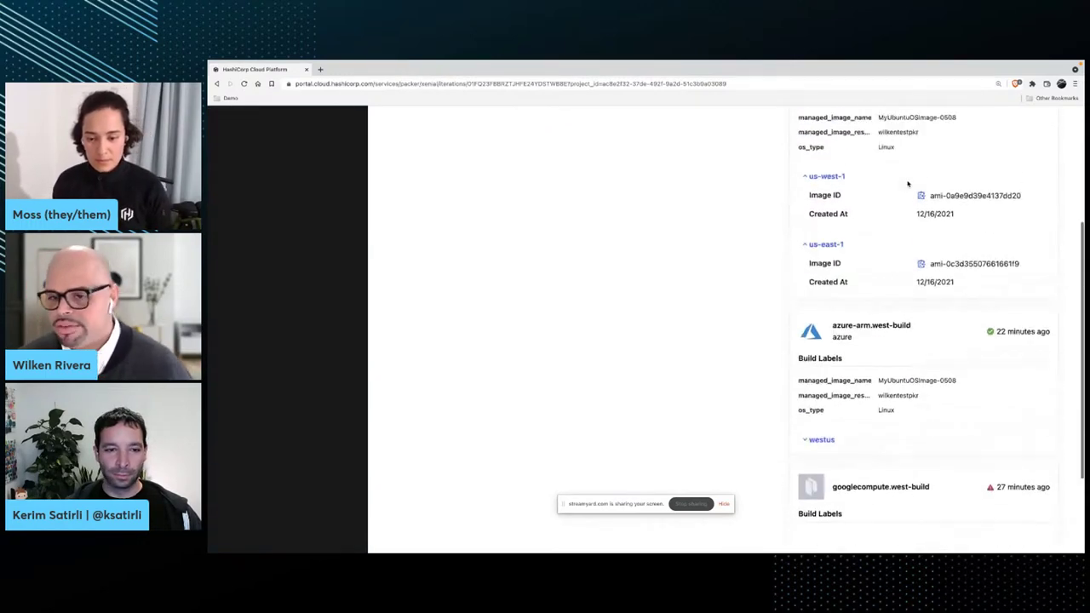
pyautogui.scroll(1, 909, 184)
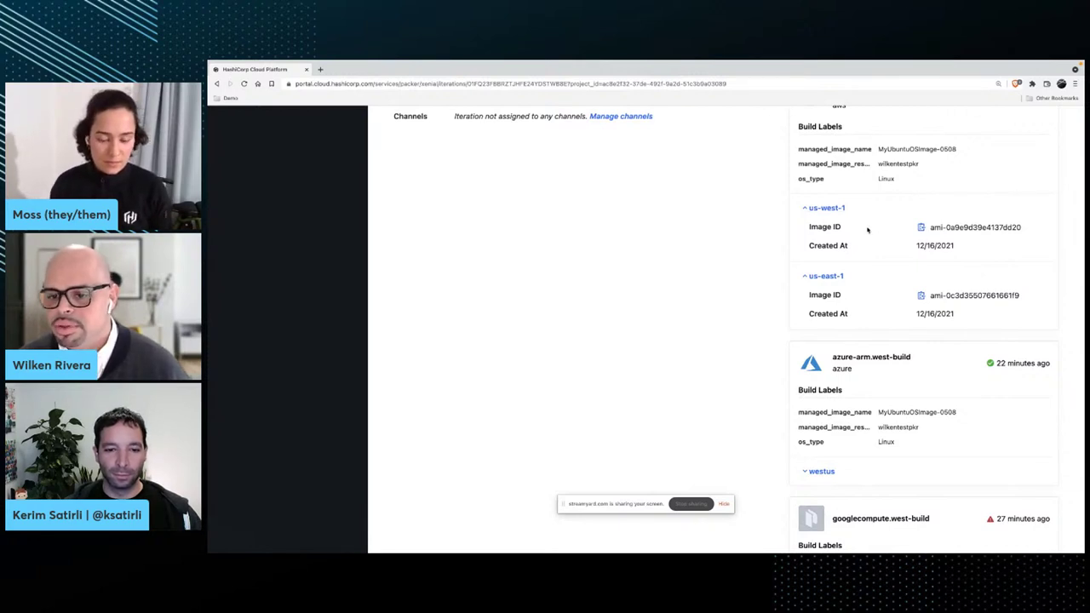
pyautogui.scroll(5, 651, 234)
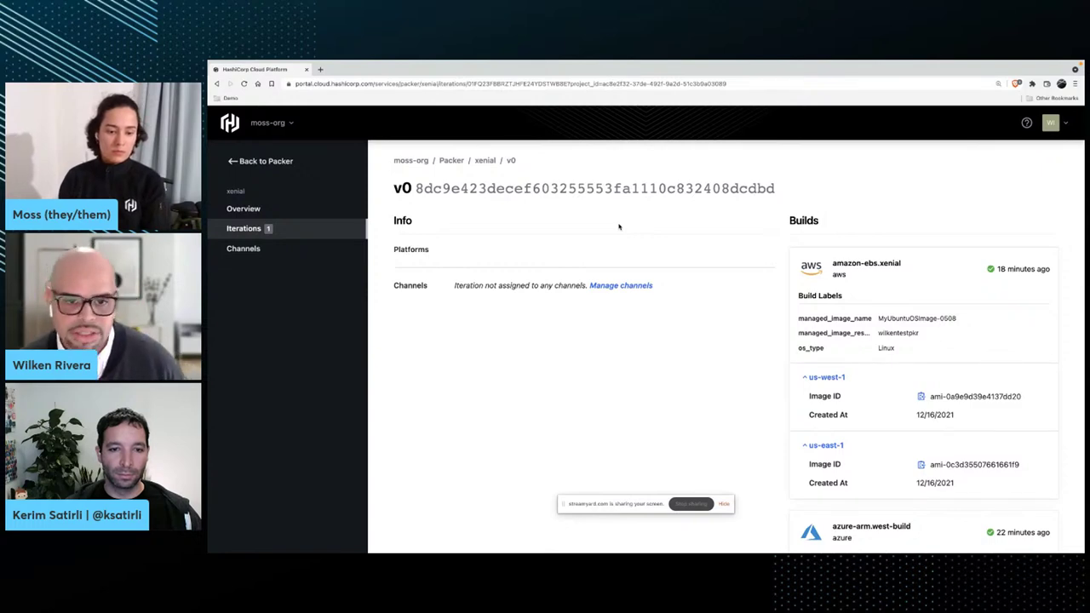
pyautogui.scroll(-2, 620, 227)
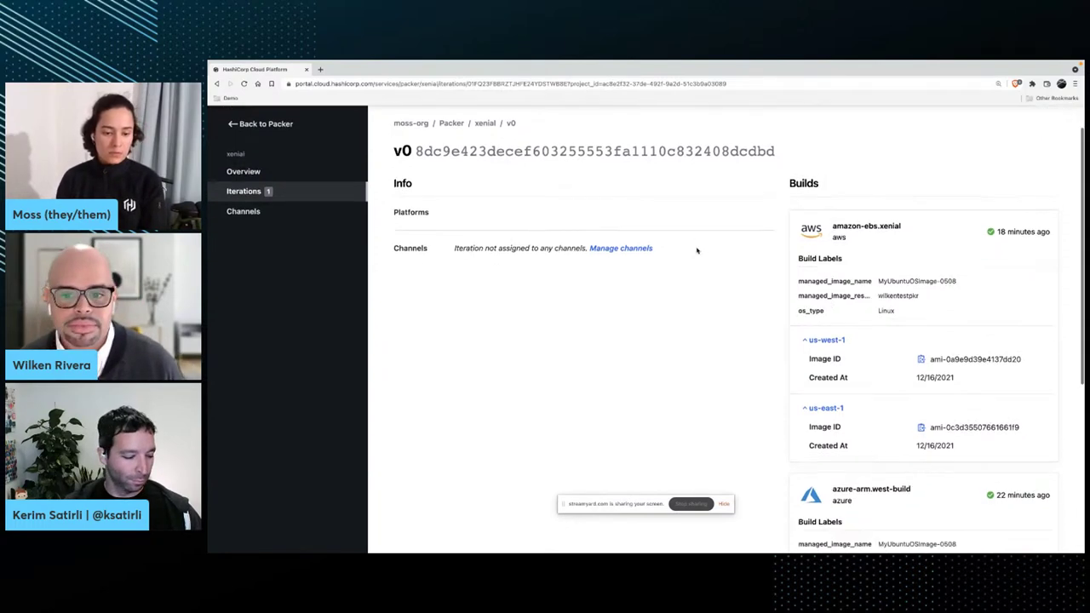
pyautogui.scroll(2, 698, 248)
pyautogui.scroll(1, 651, 231)
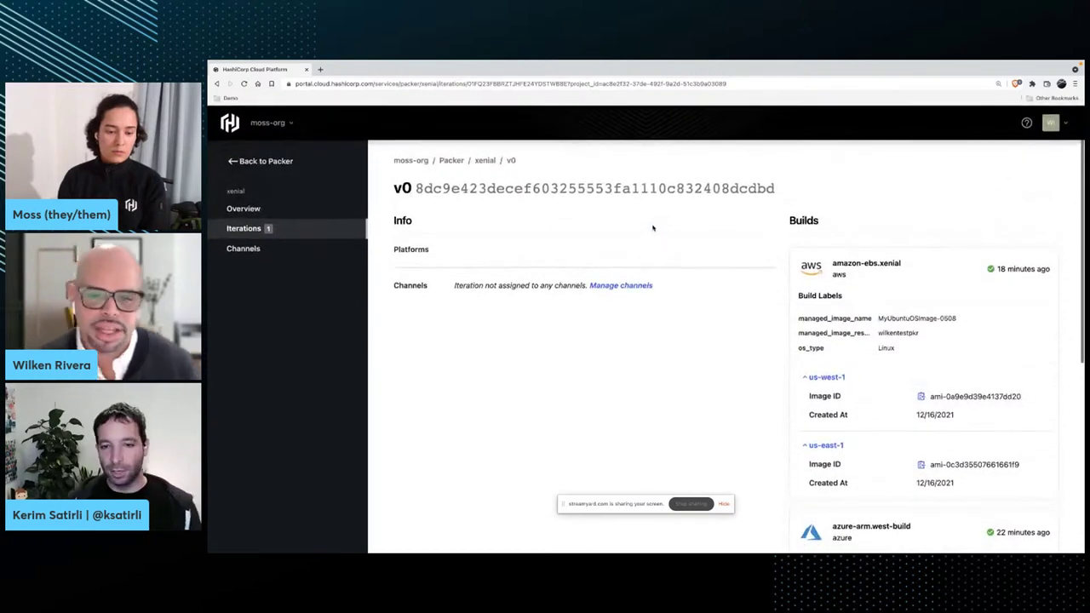
# Reopen the xenial bucket's incomplete iteration from its iteration list and review the channel assignment and builds.
pyautogui.click(486, 161)
pyautogui.click(419, 253)
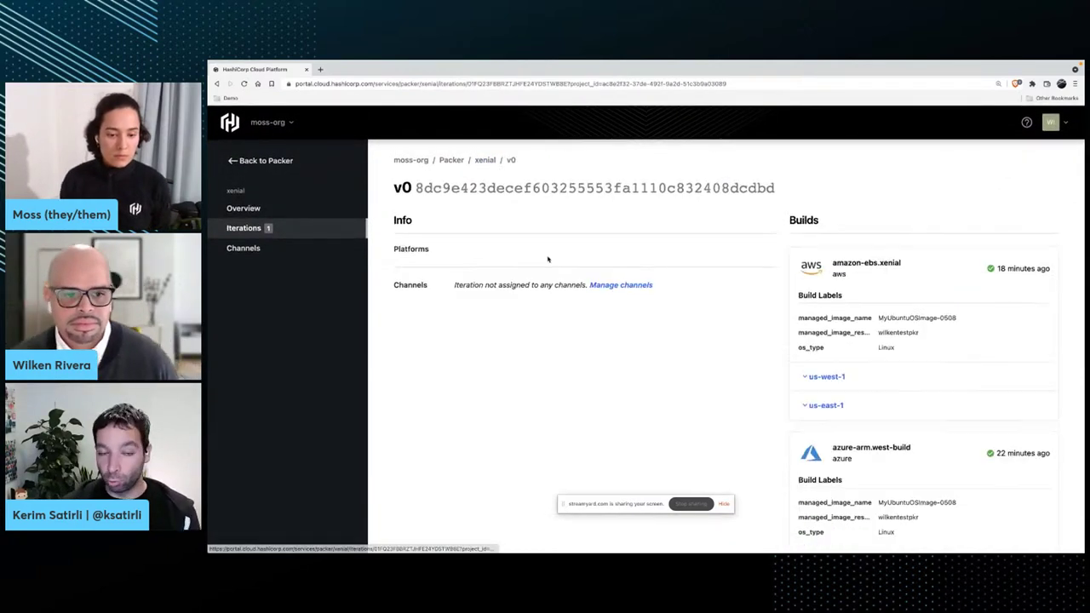
pyautogui.scroll(-1, 547, 259)
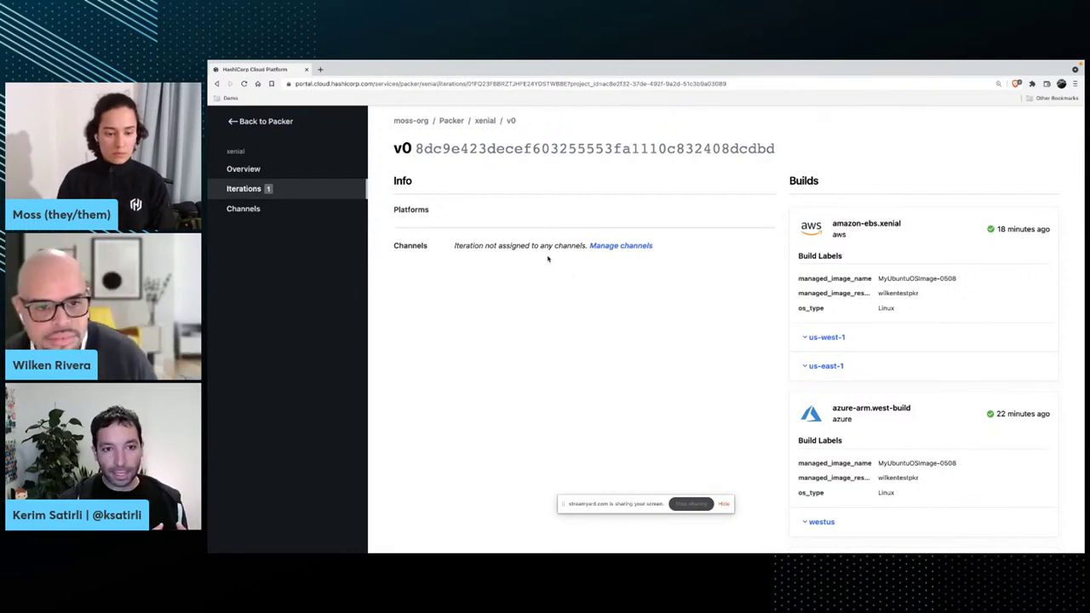
pyautogui.scroll(1, 312, 129)
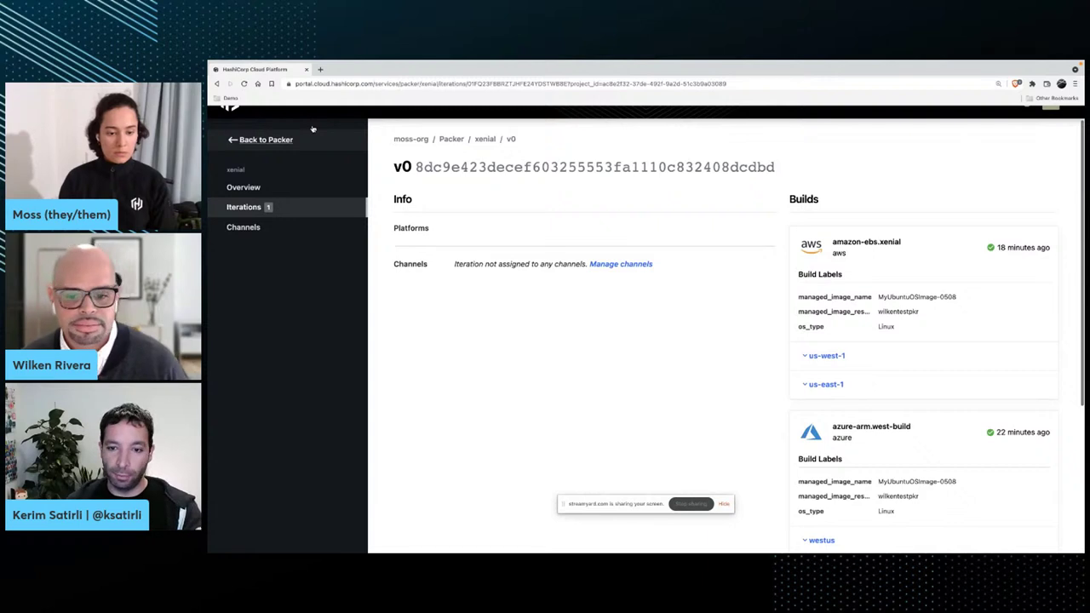
pyautogui.scroll(1, 313, 128)
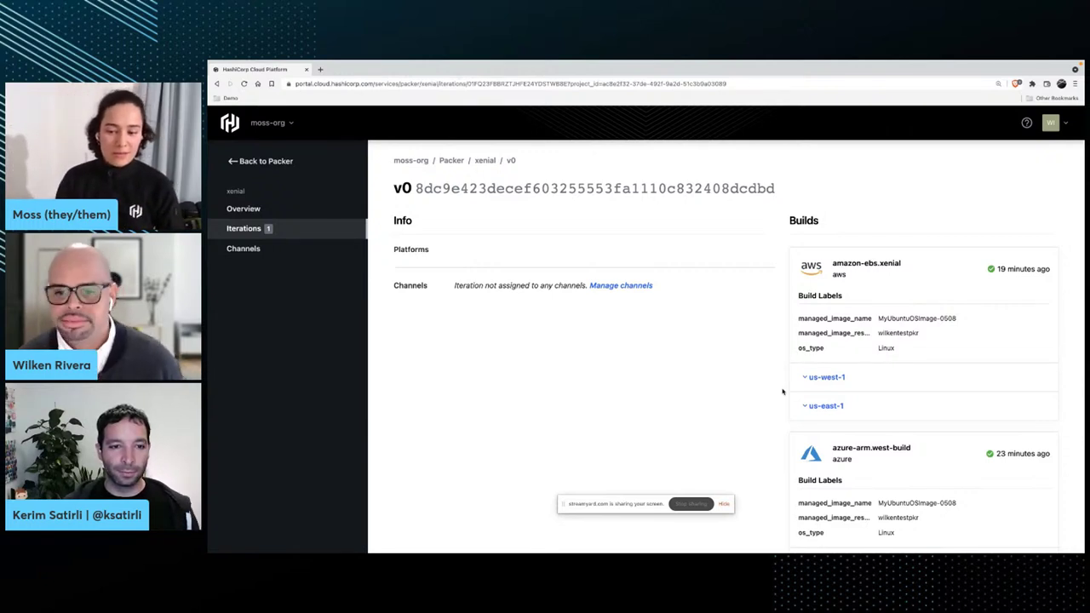
pyautogui.scroll(-1, 784, 391)
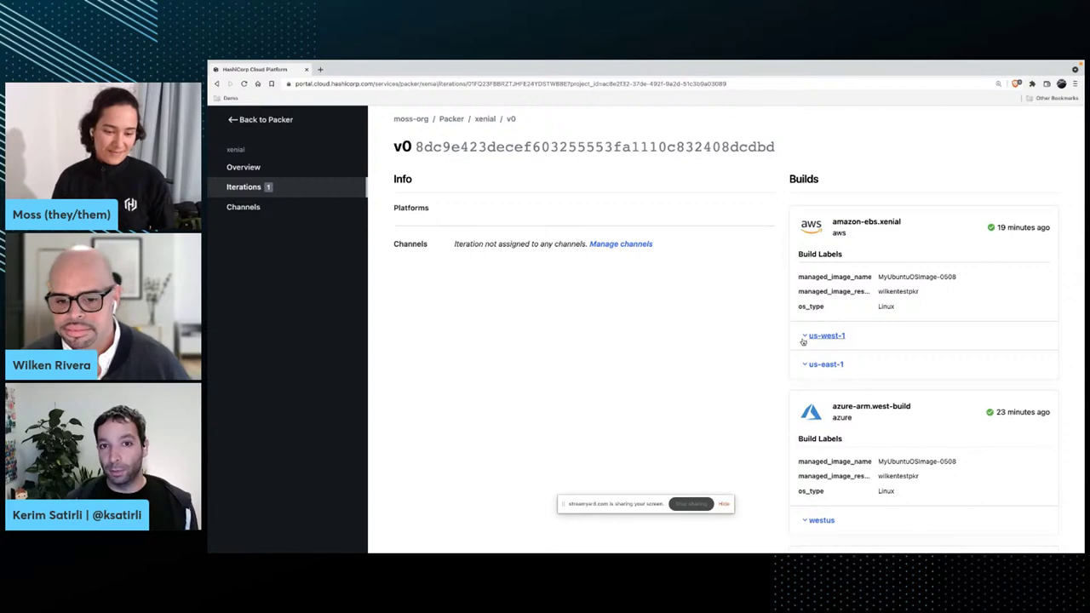
pyautogui.scroll(-1, 803, 340)
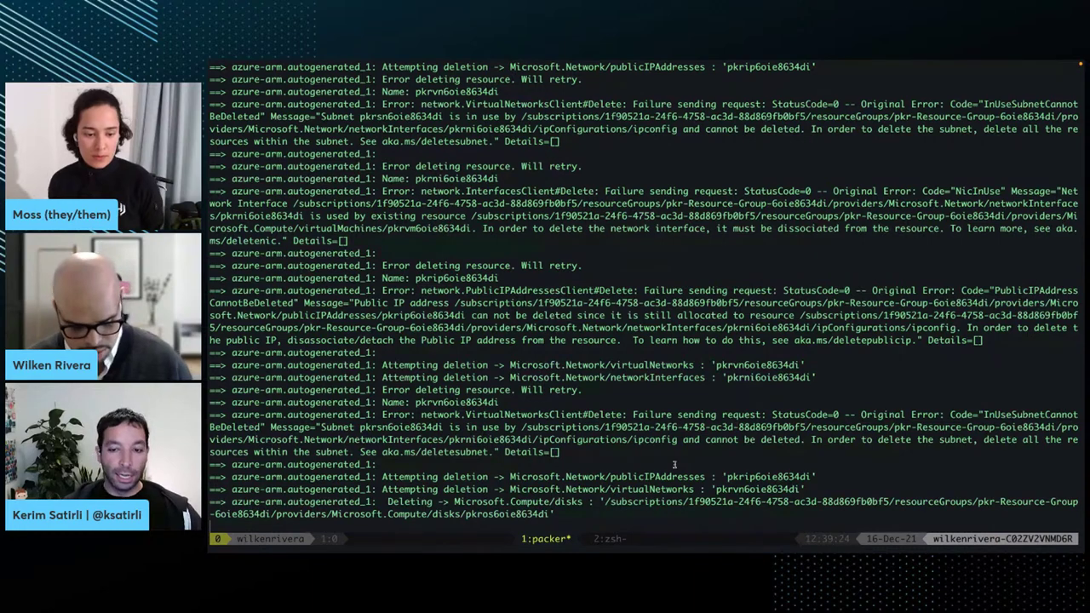
# Switch to the second terminal window and examine the multi-cloud build output, highlighting the us-east-1 and us-west-1 AMI IDs.
pyautogui.hotkey('ctrl', 'b')
pyautogui.press('2')
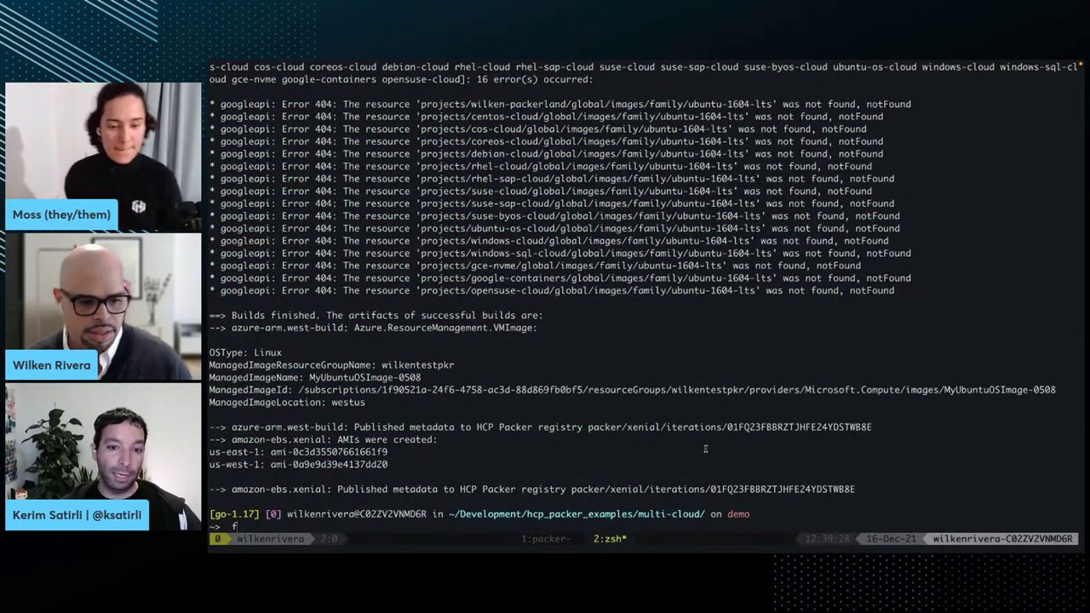
pyautogui.scroll(3, 705, 418)
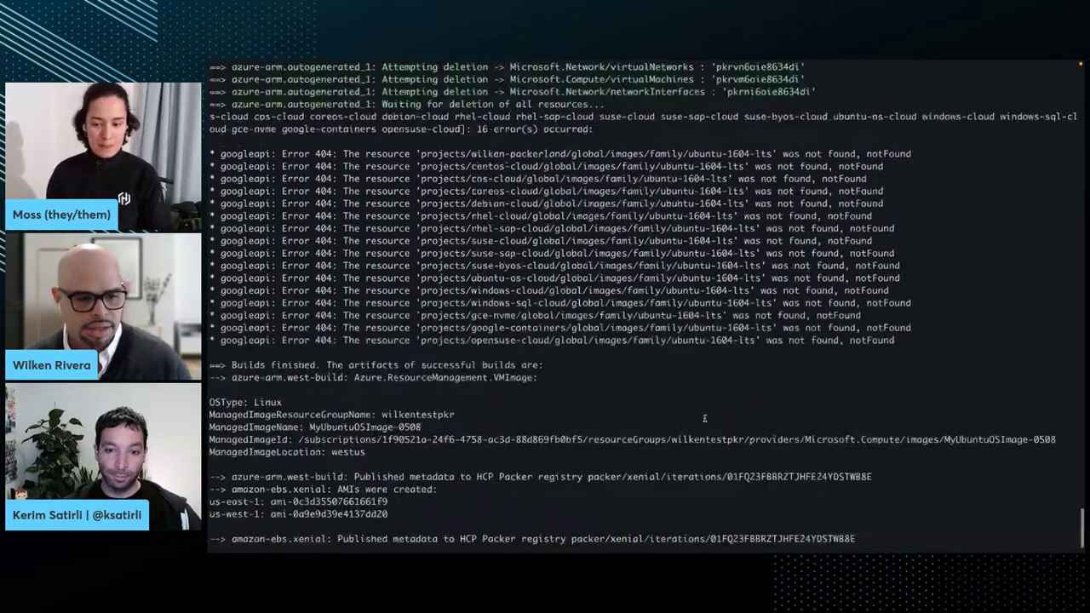
pyautogui.scroll(-3, 705, 418)
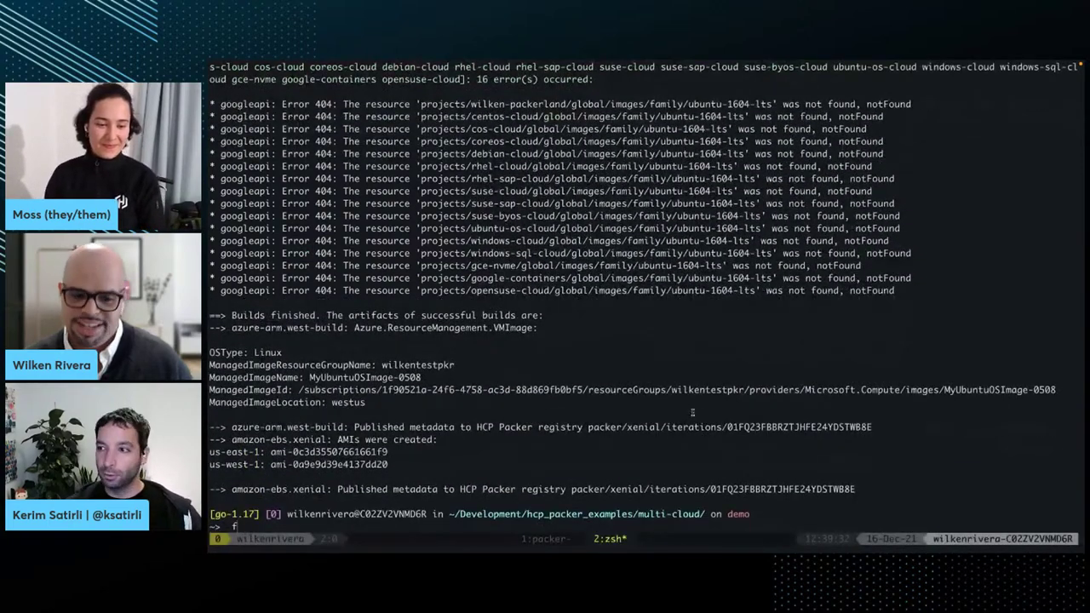
pyautogui.scroll(1, 693, 413)
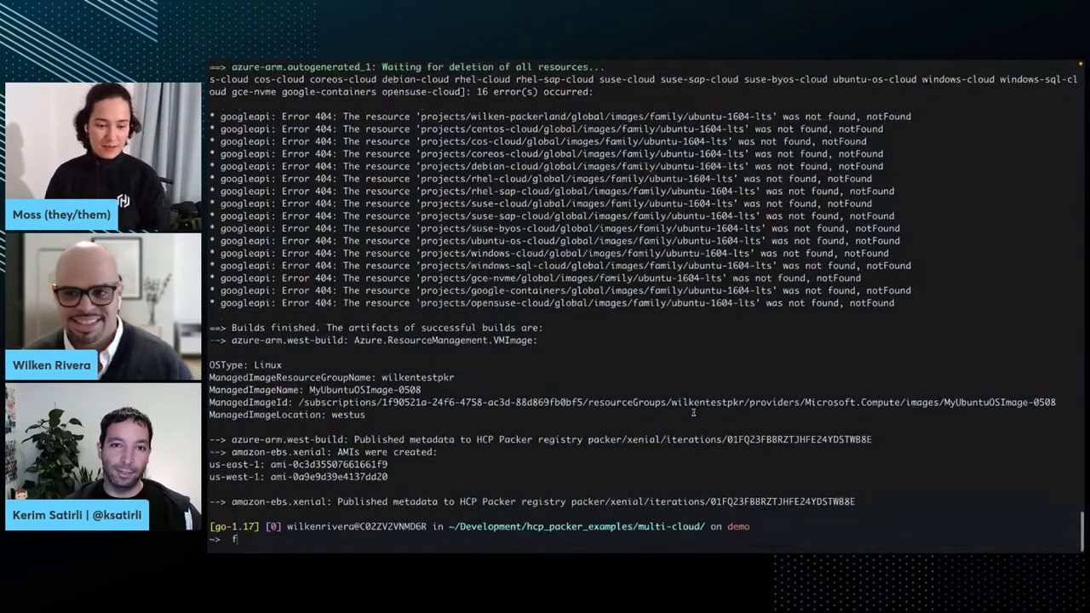
pyautogui.scroll(-1, 693, 413)
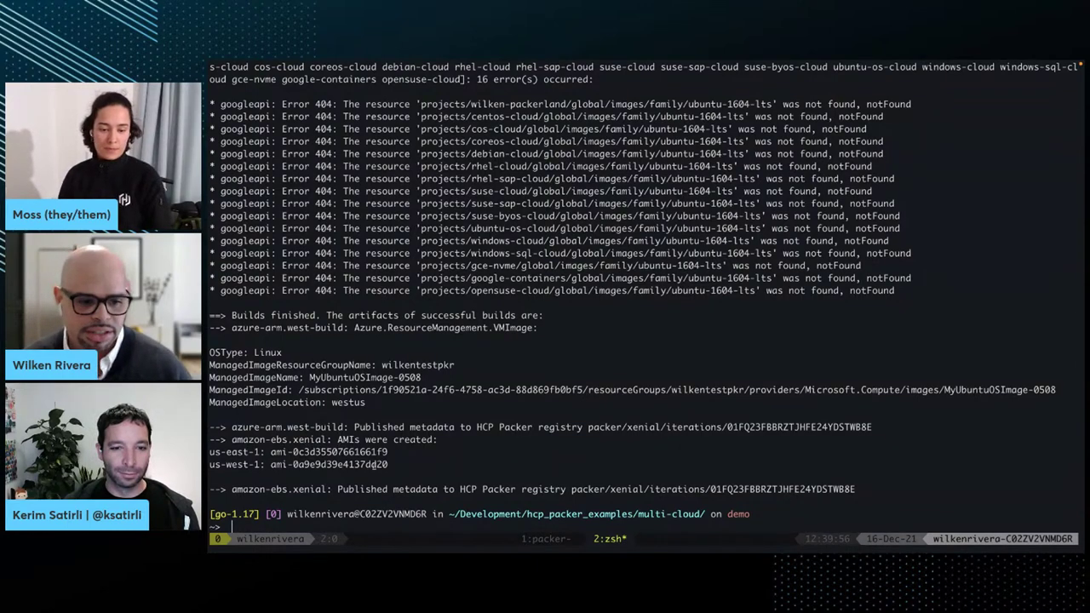
pyautogui.moveTo(392, 465); pyautogui.dragTo(211, 452)
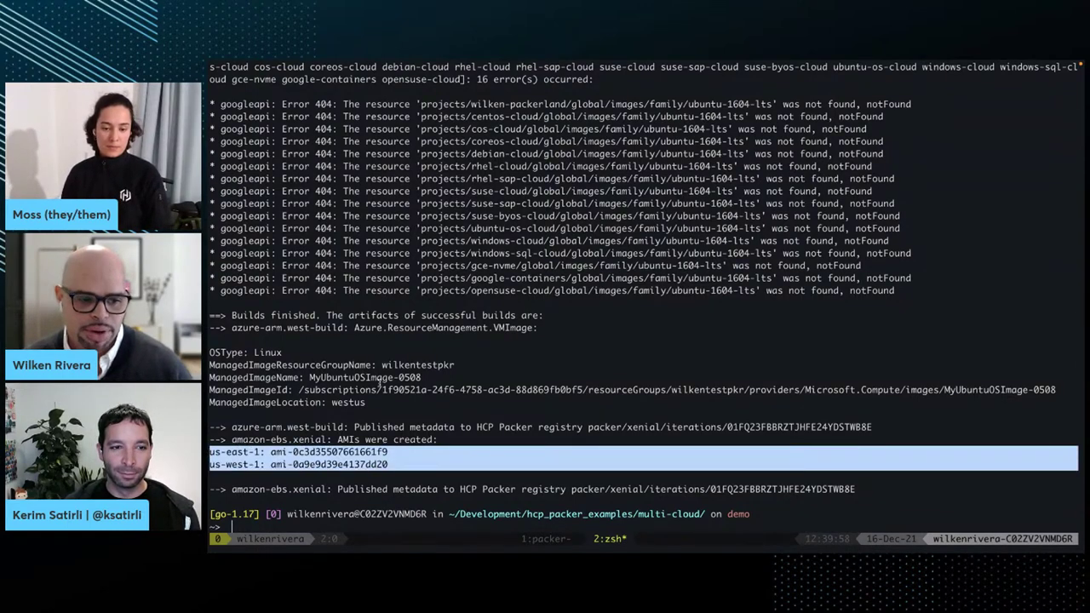
pyautogui.moveTo(380, 383); pyautogui.dragTo(391, 452)
pyautogui.click(704, 311)
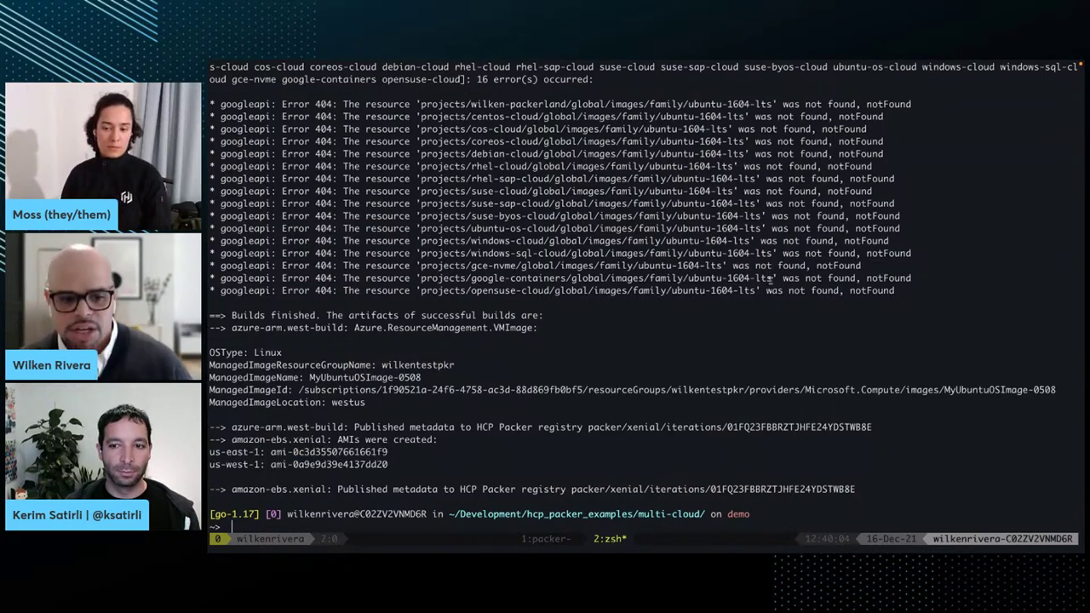
# Open three-cloud-image.pkr.hcl in Vim and go down to the amazon-ebs xenial source block.
pyautogui.write('i')
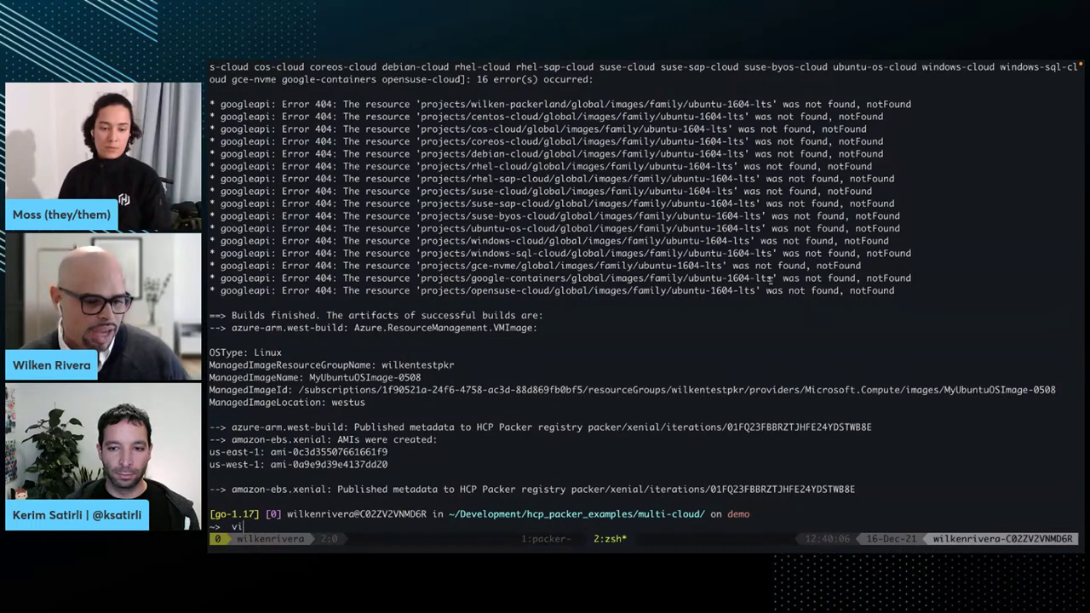
pyautogui.write('m thr')
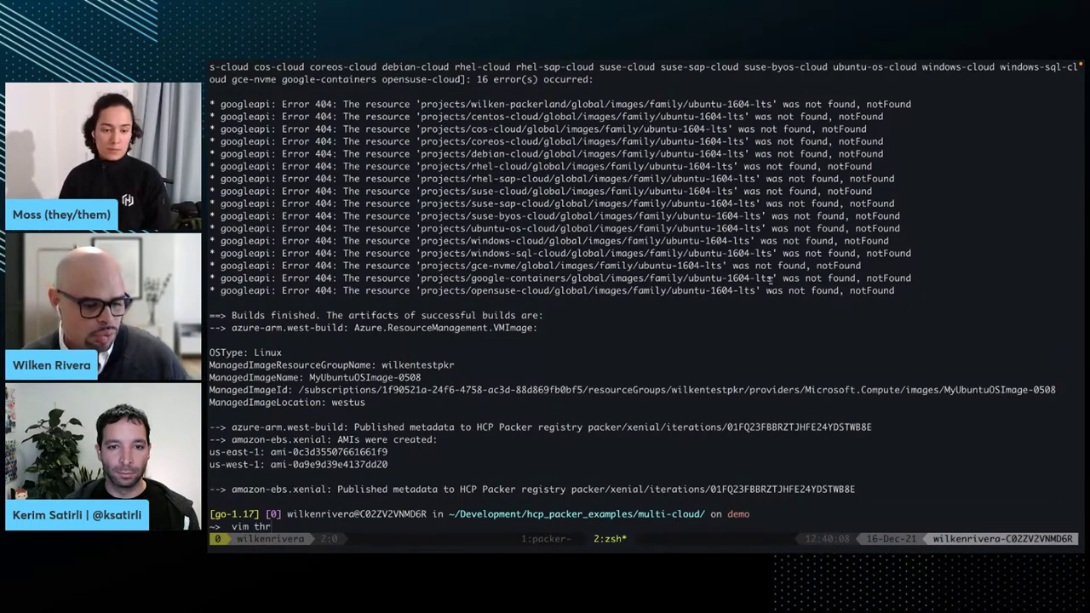
pyautogui.press('Tab')
pyautogui.press('Return')
pyautogui.press('j')
pyautogui.press('j')
pyautogui.press('j')
pyautogui.press('j')
pyautogui.press('j')
pyautogui.press('j')
pyautogui.press('j')
pyautogui.press('j')
pyautogui.press('j')
pyautogui.press('j')
pyautogui.press('j')
pyautogui.press('j')
pyautogui.press('j')
pyautogui.press('j')
pyautogui.press('j')
pyautogui.press('j')
pyautogui.press('j')
pyautogui.press('j')
pyautogui.press('j')
pyautogui.press('j')
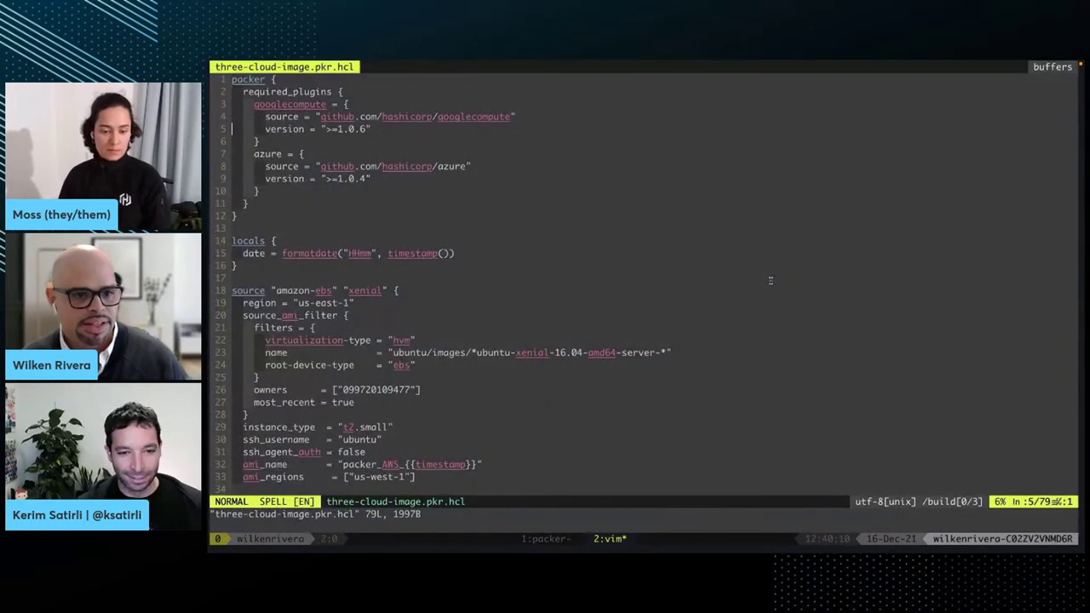
pyautogui.press('j')
pyautogui.press('j')
pyautogui.press('j')
pyautogui.press('j')
pyautogui.press('j')
pyautogui.press('j')
pyautogui.press('j')
pyautogui.press('j')
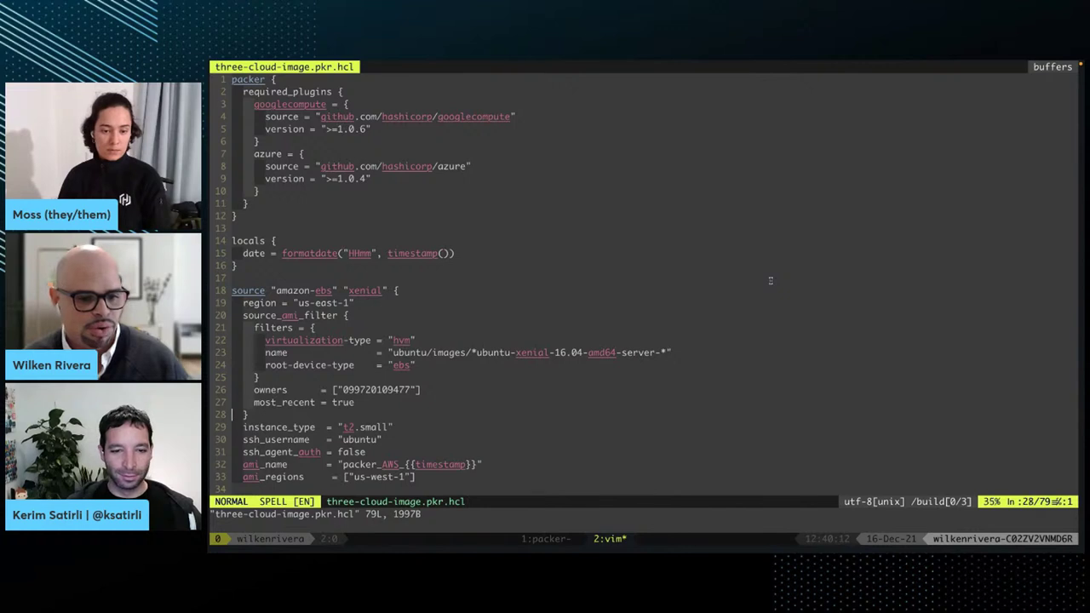
# Find the googlecompute source's image family, change it to ubuntu-1804-lts, and save and close the template.
pyautogui.press(':')
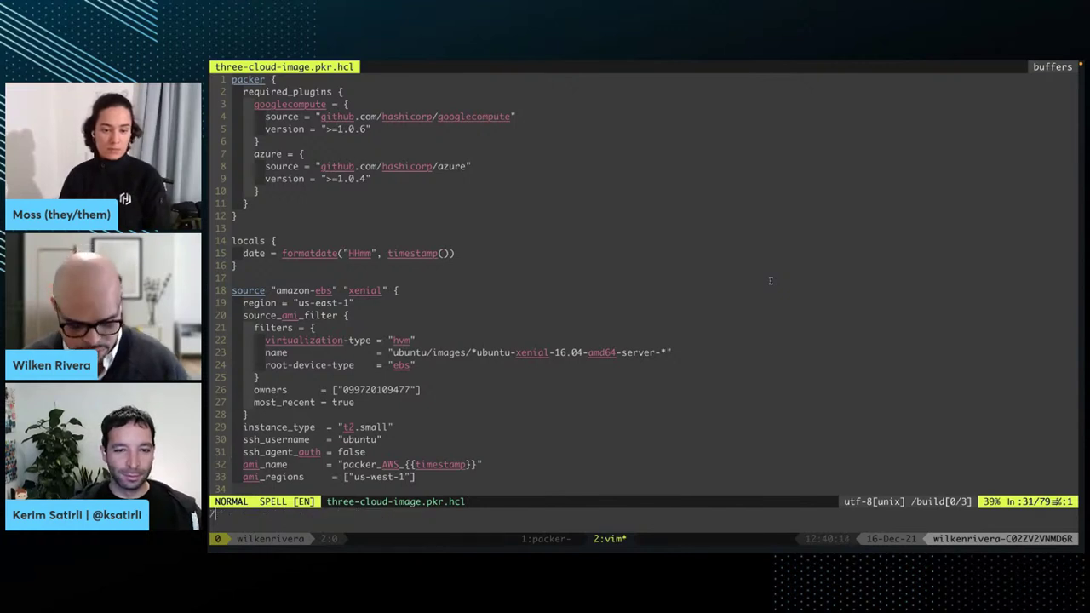
pyautogui.write('16')
pyautogui.press('Return')
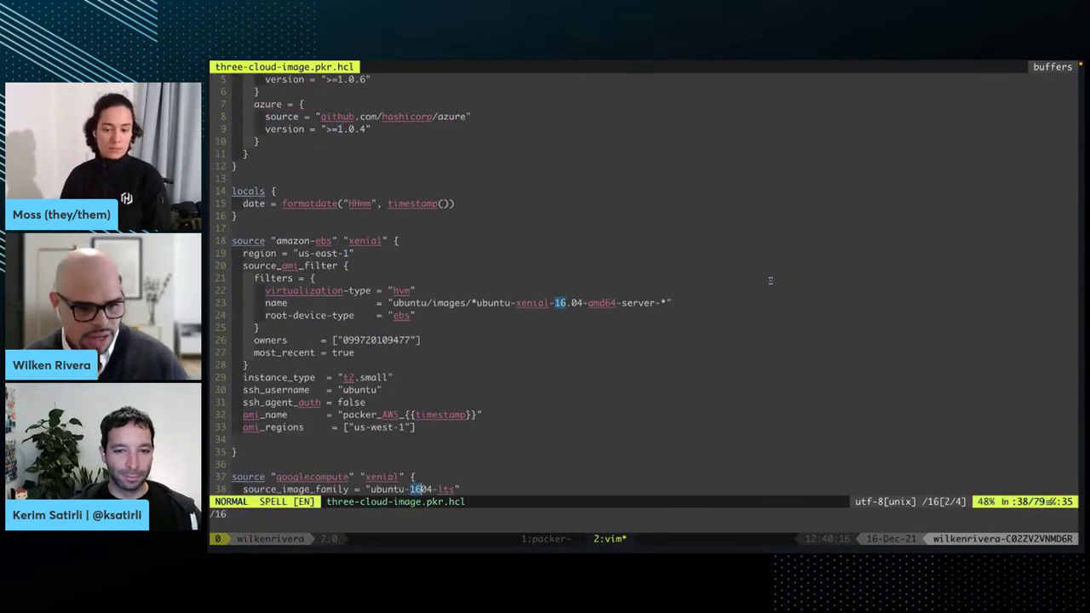
pyautogui.write('s')
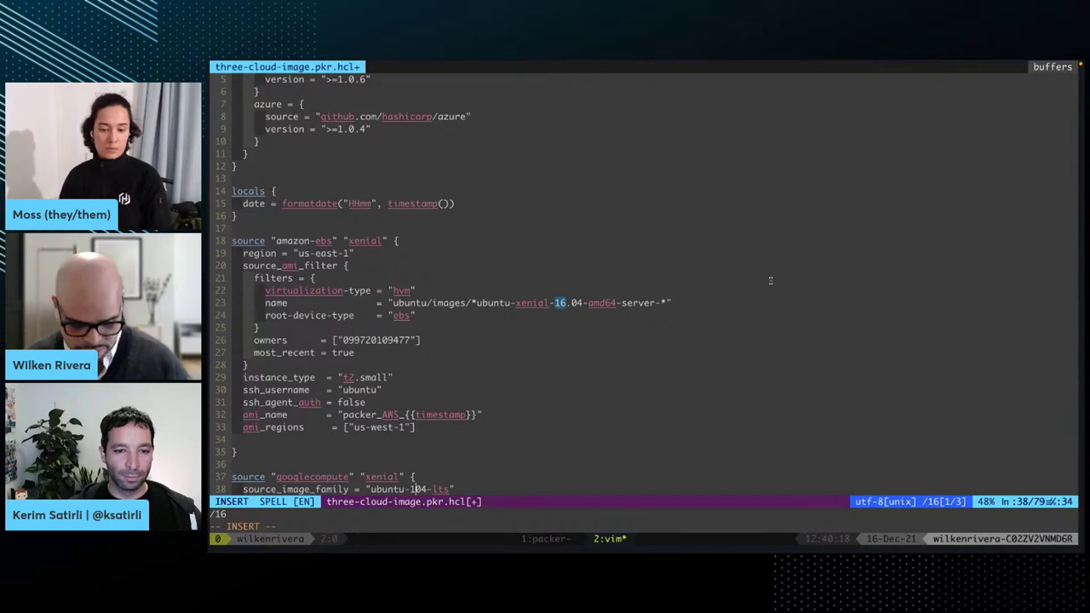
pyautogui.write('8')
pyautogui.press('Escape')
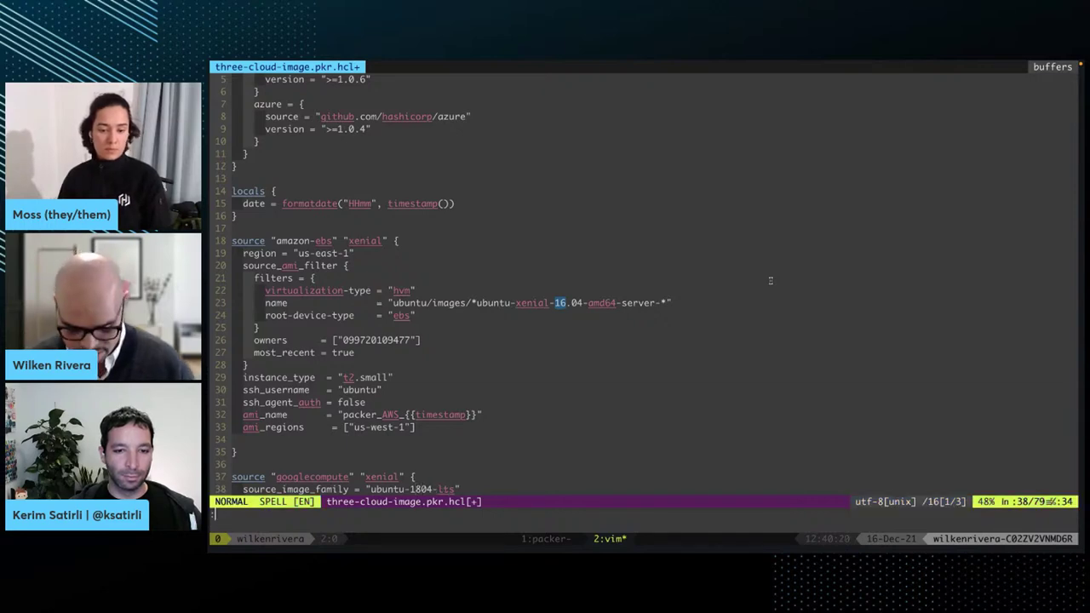
pyautogui.press('Return')
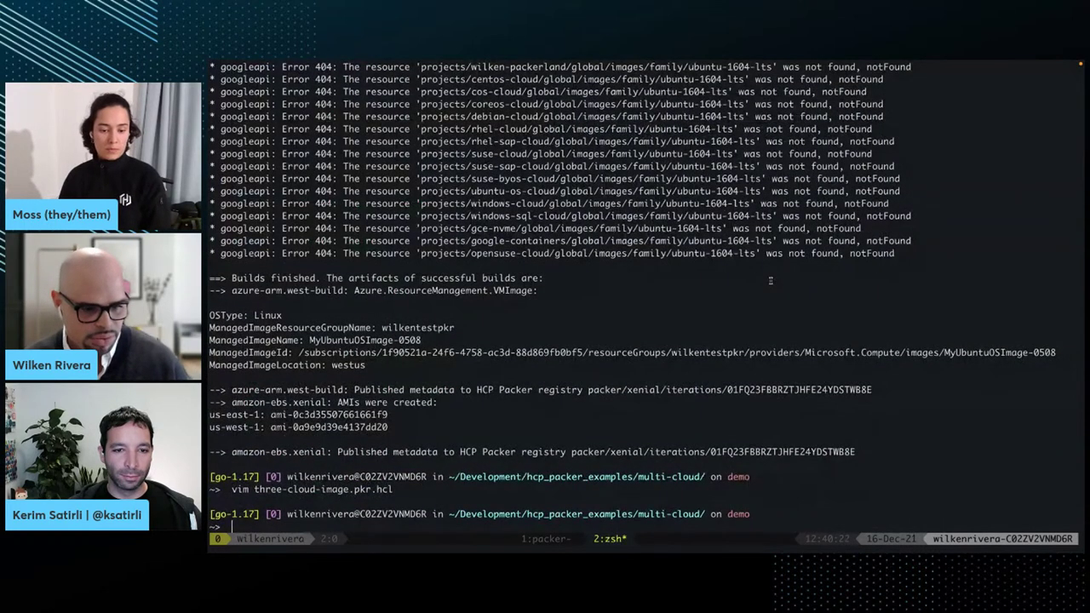
# Run packer build . from the multi-cloud folder to rebuild the template.
pyautogui.press('Up')
pyautogui.press('Up')
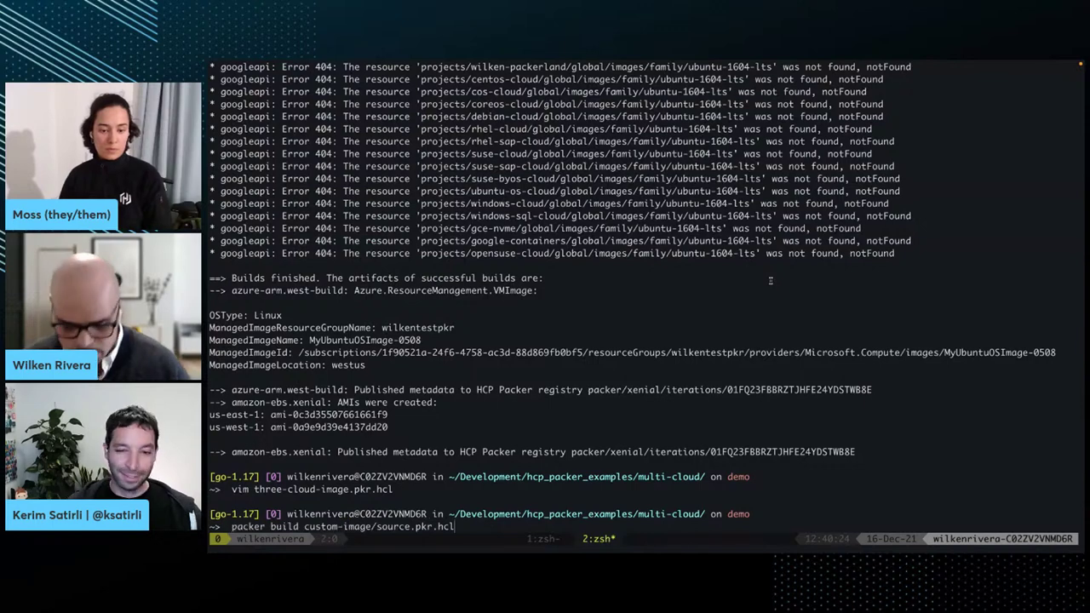
pyautogui.press('Up')
pyautogui.press('Up')
pyautogui.press('Up')
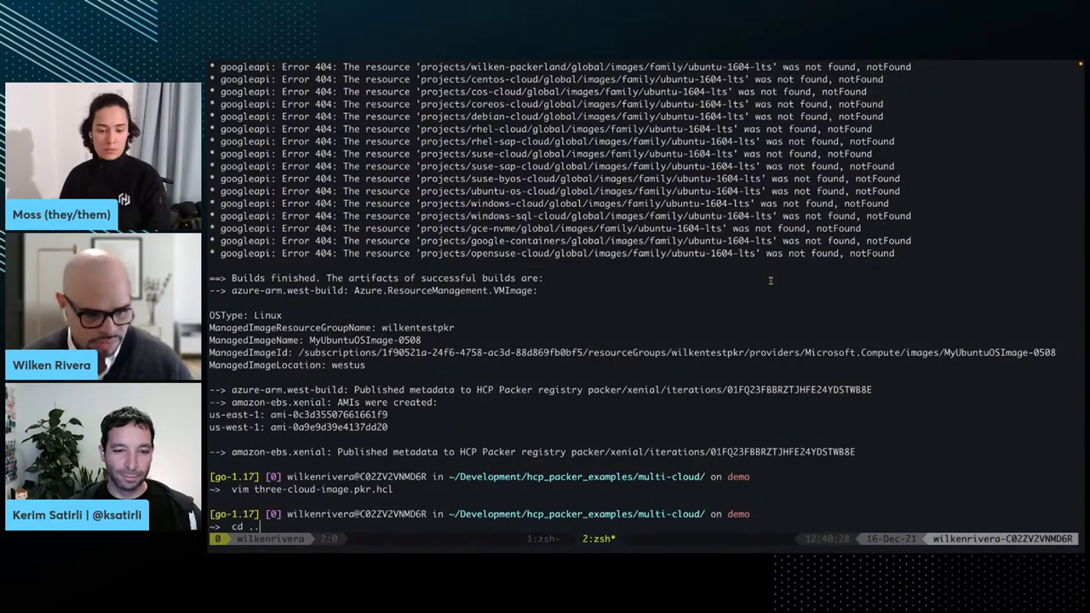
pyautogui.press('Return')
pyautogui.write('packer build')
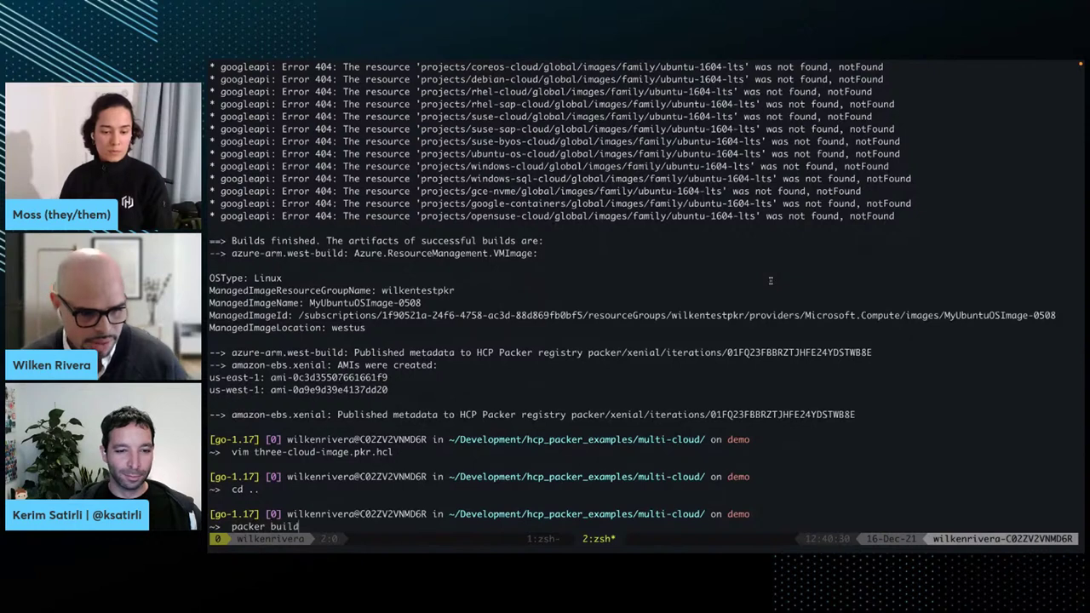
pyautogui.write(' .')
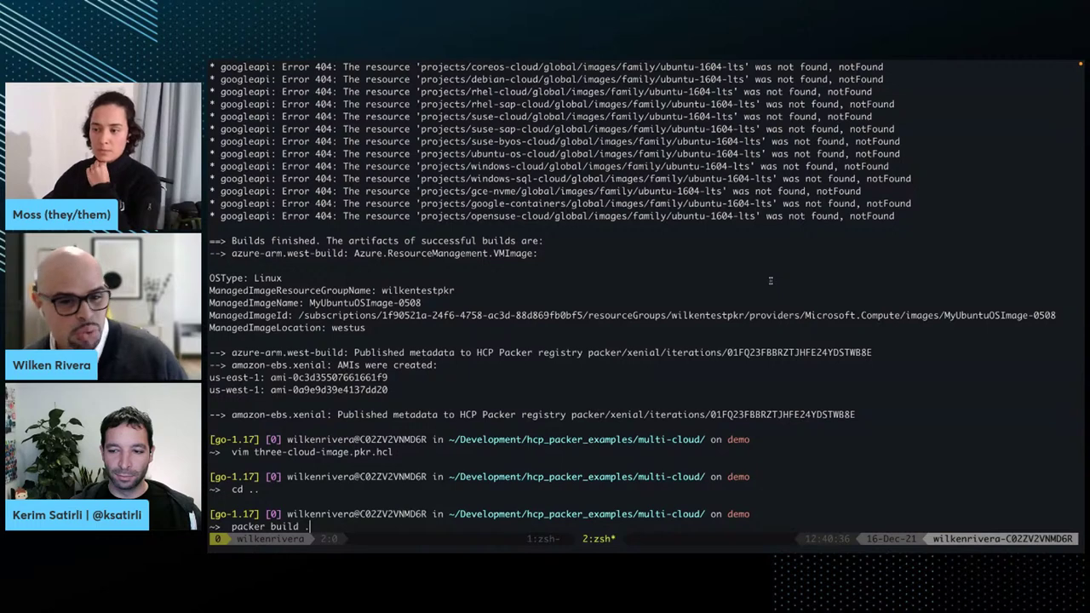
pyautogui.press('Return')
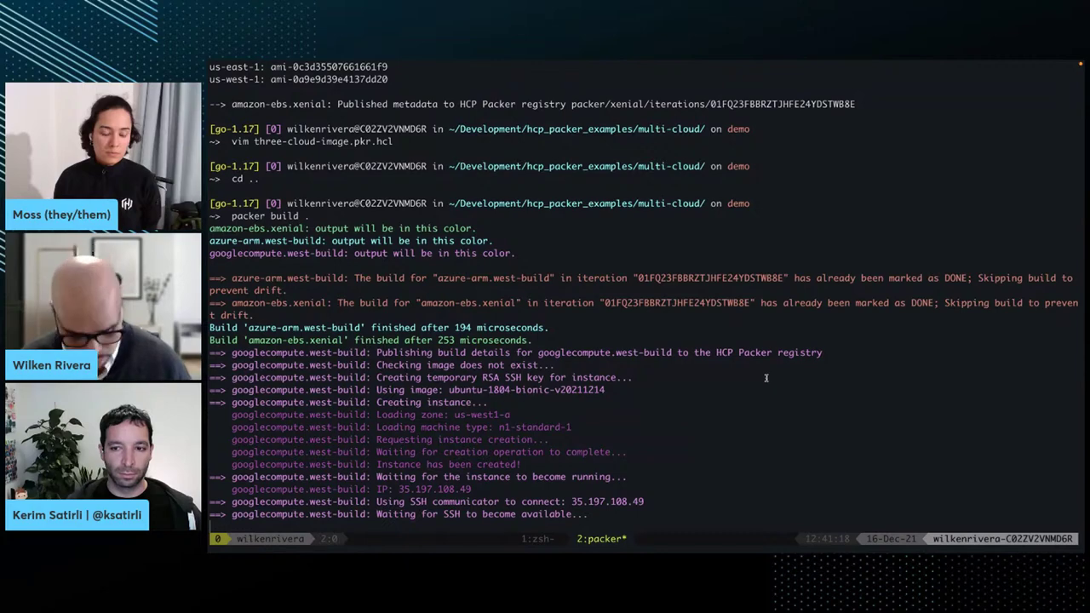
# Switch to the browser, refresh the xenial iteration, check the googlecompute.west-build status, and return to the bucket's iteration list.
pyautogui.press('super+Tab')
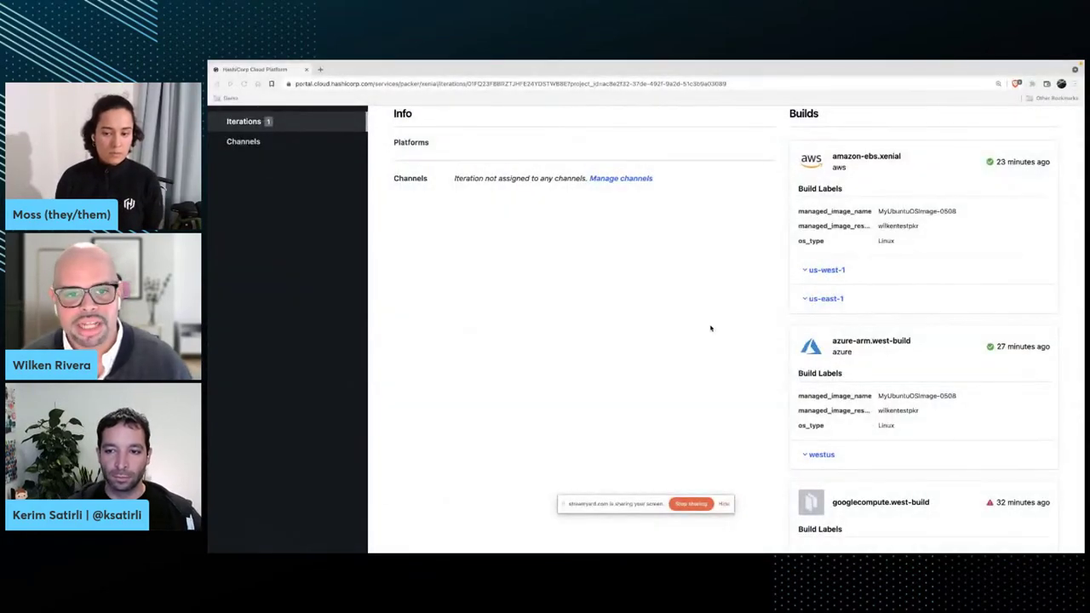
pyautogui.scroll(1, 701, 381)
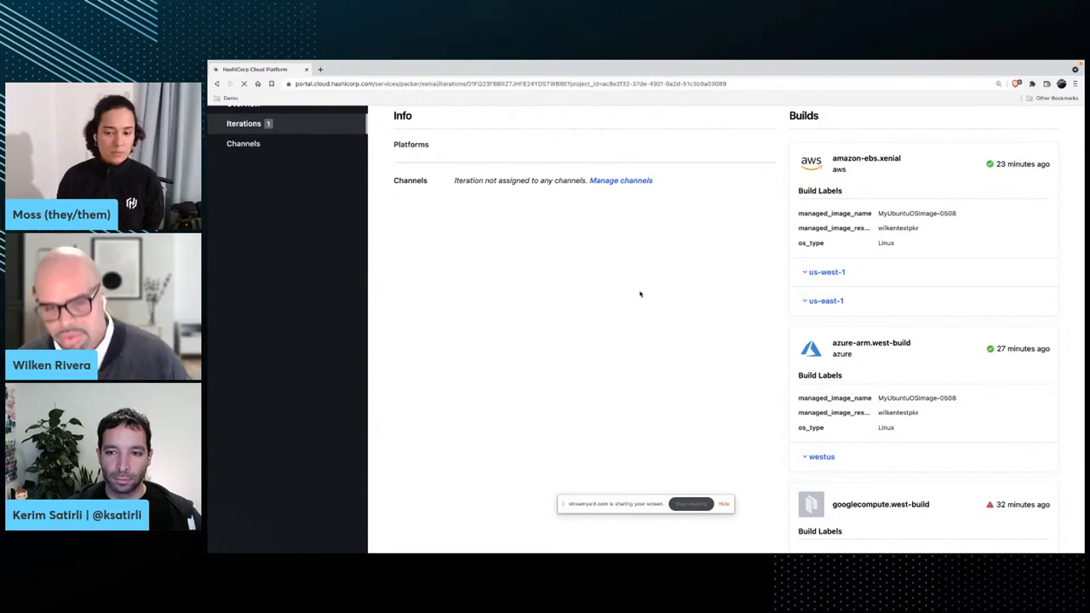
pyautogui.press('super+r')
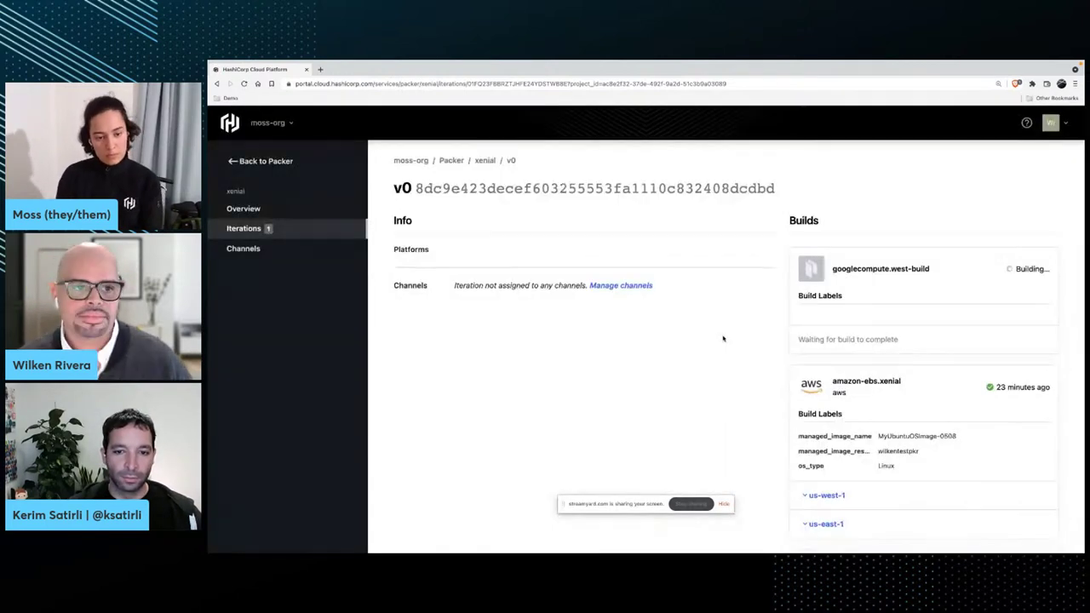
pyautogui.scroll(-5, 726, 339)
pyautogui.scroll(5, 730, 339)
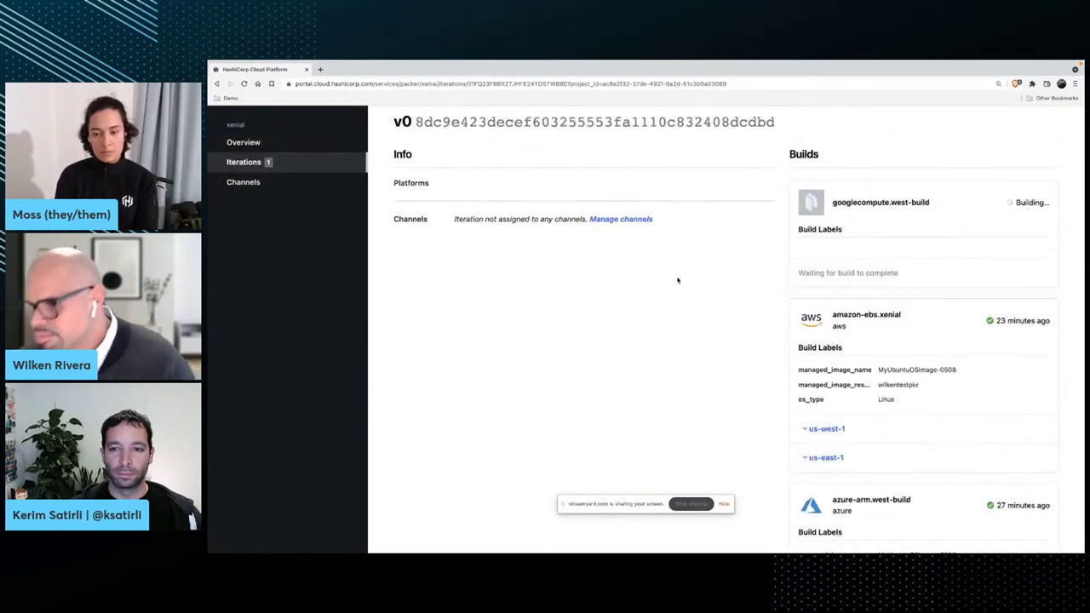
pyautogui.scroll(-1, 609, 280)
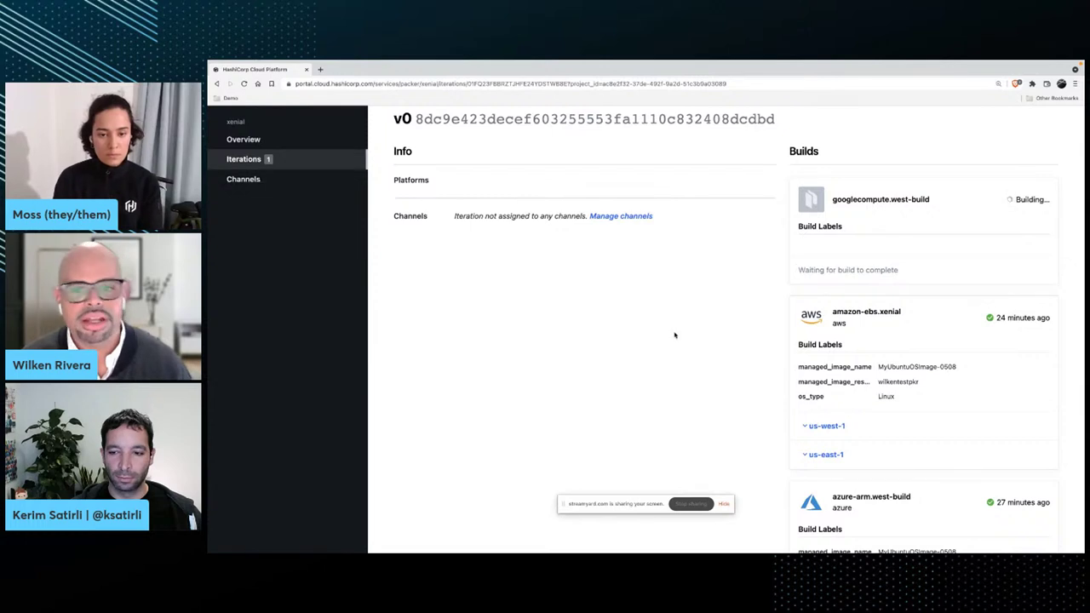
pyautogui.click(244, 159)
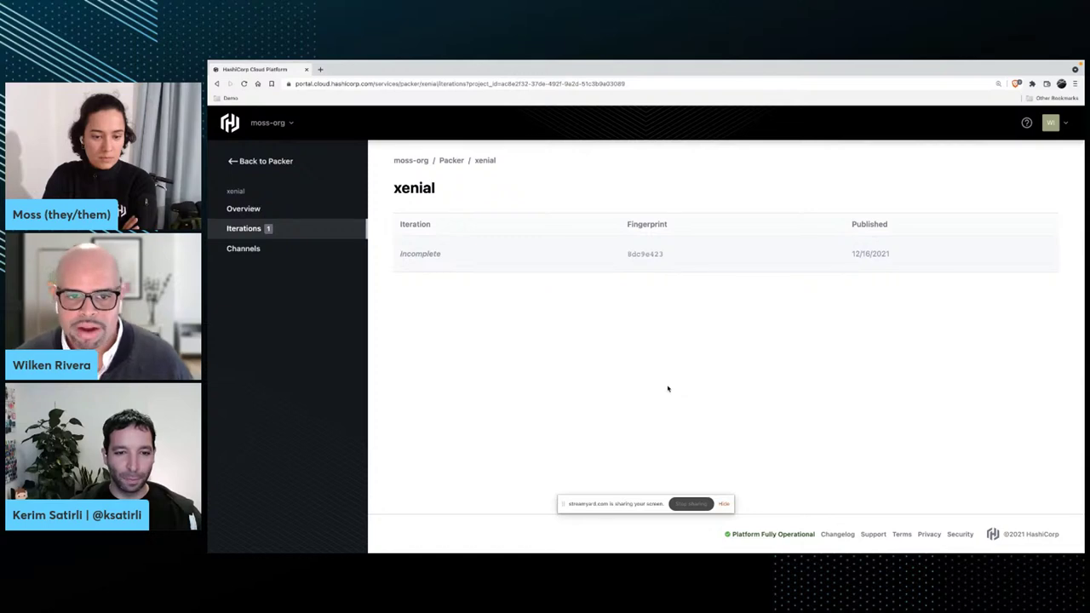
# Switch to the terminal running the multi-cloud build and show its first window, in the azure-arm folder.
pyautogui.press('super+Tab')
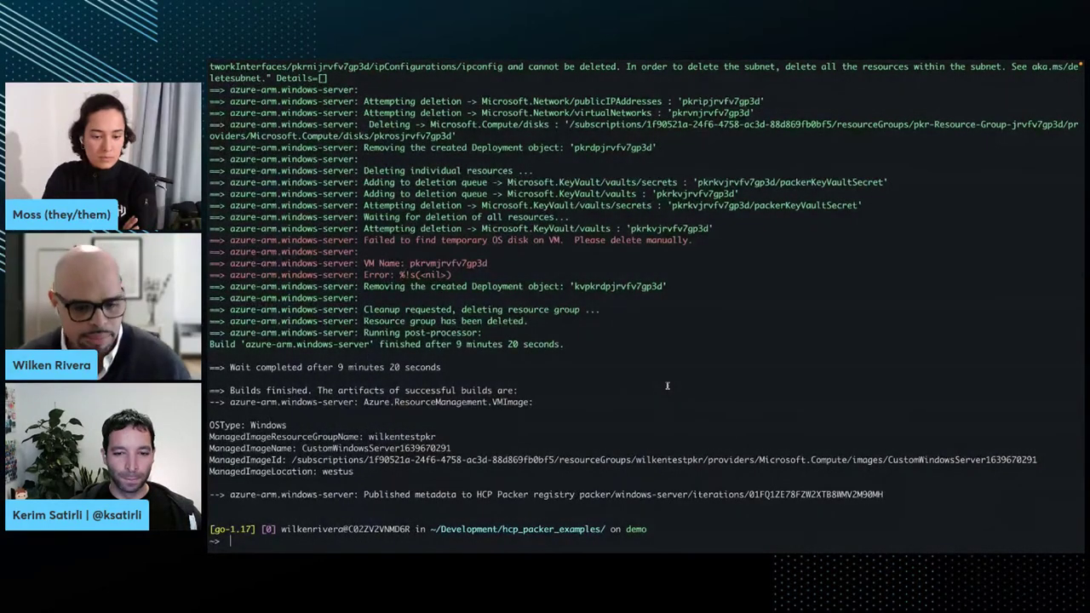
pyautogui.hotkey('ctrl', 'Up')
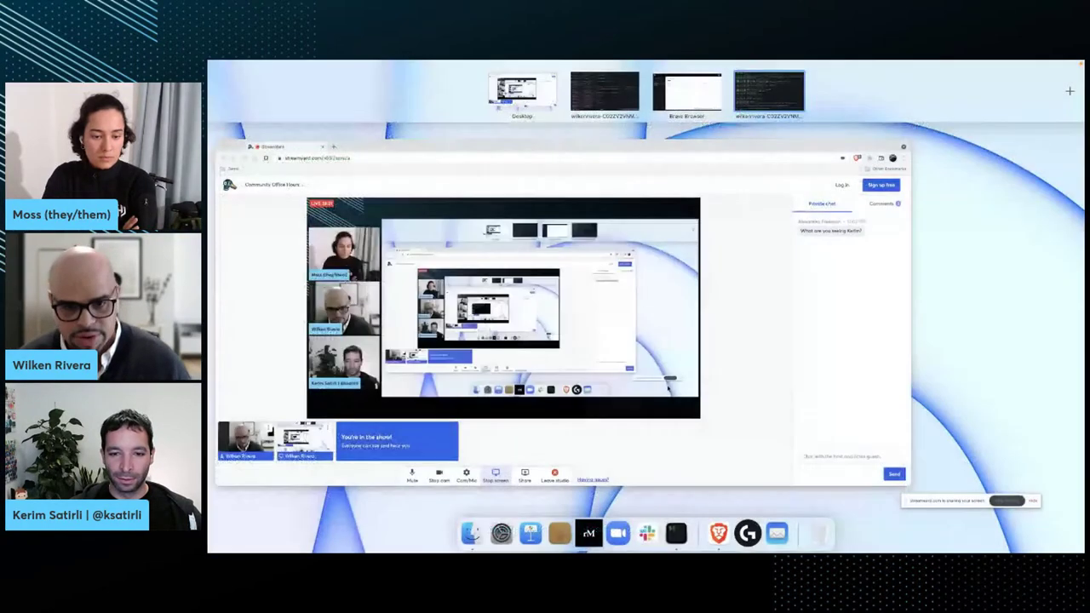
pyautogui.click(758, 95)
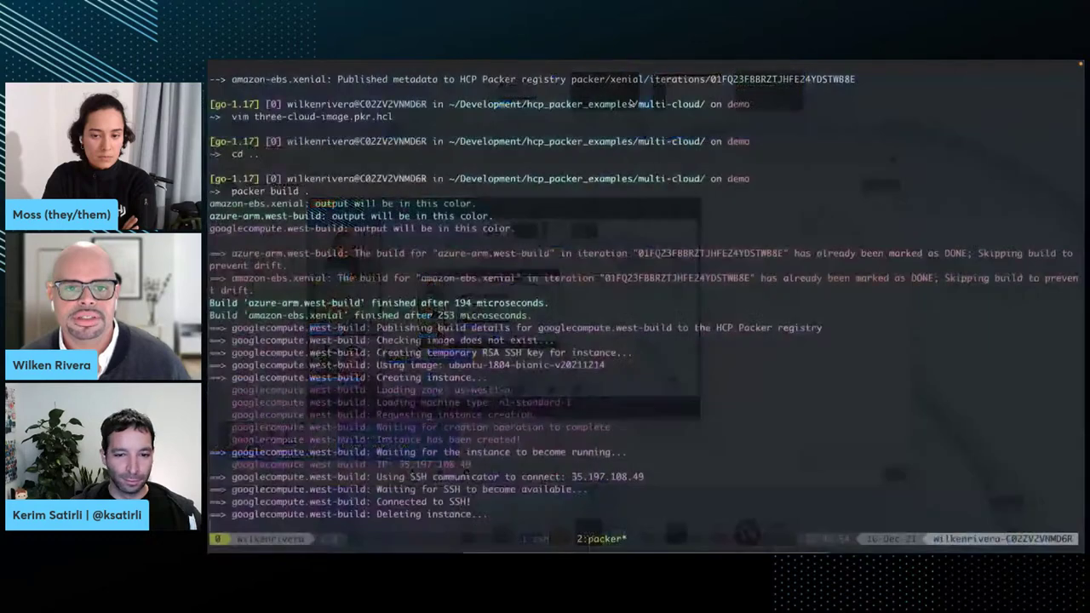
pyautogui.hotkey('ctrl', 'b')
pyautogui.press('1')
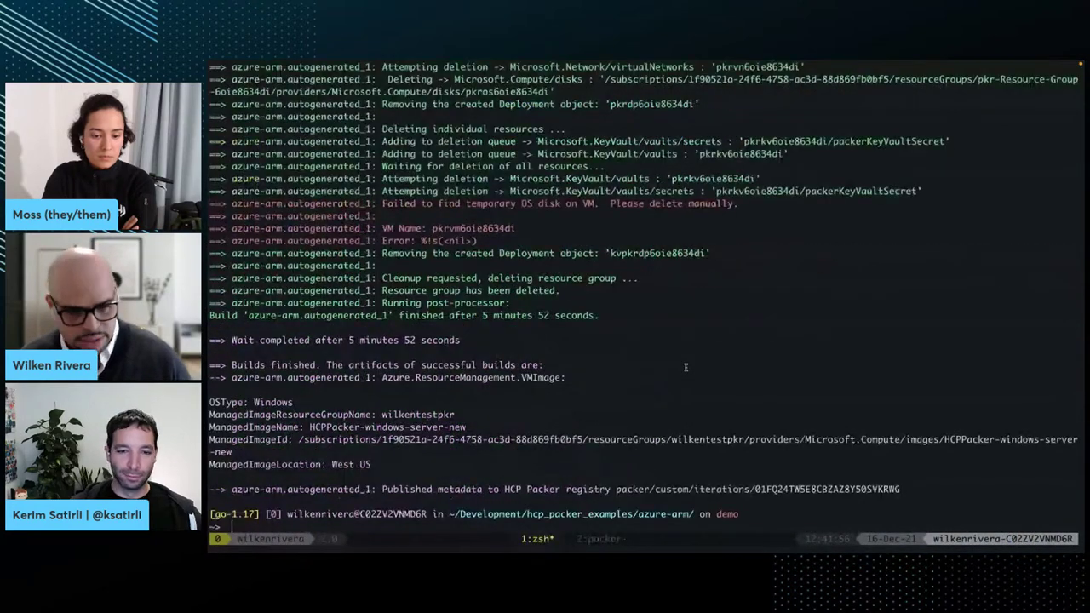
pyautogui.write('cd ../s')
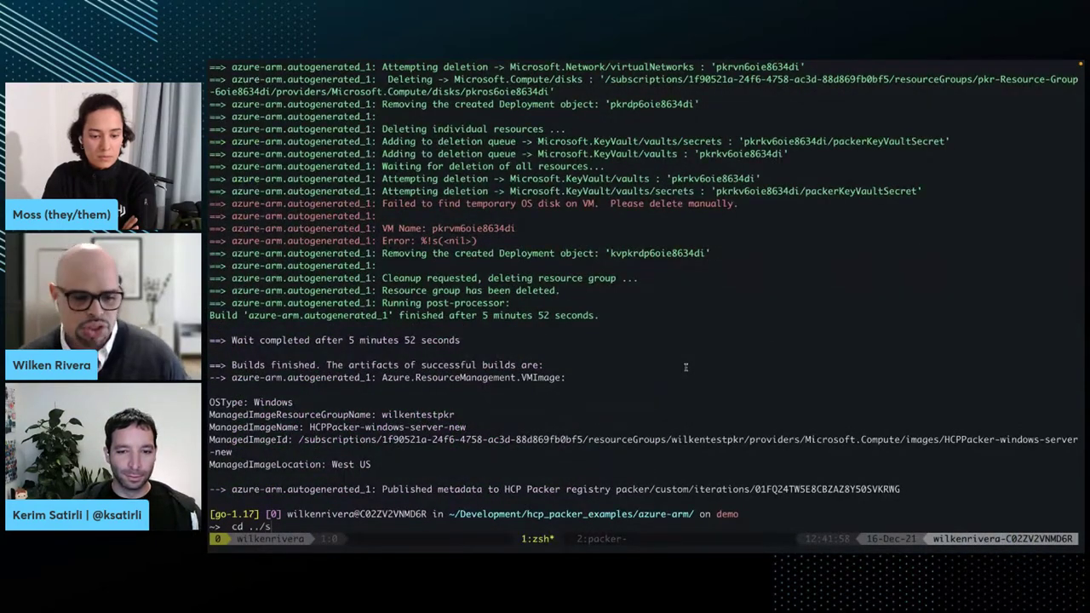
pyautogui.press('BackSpace')
pyautogui.write('ac')
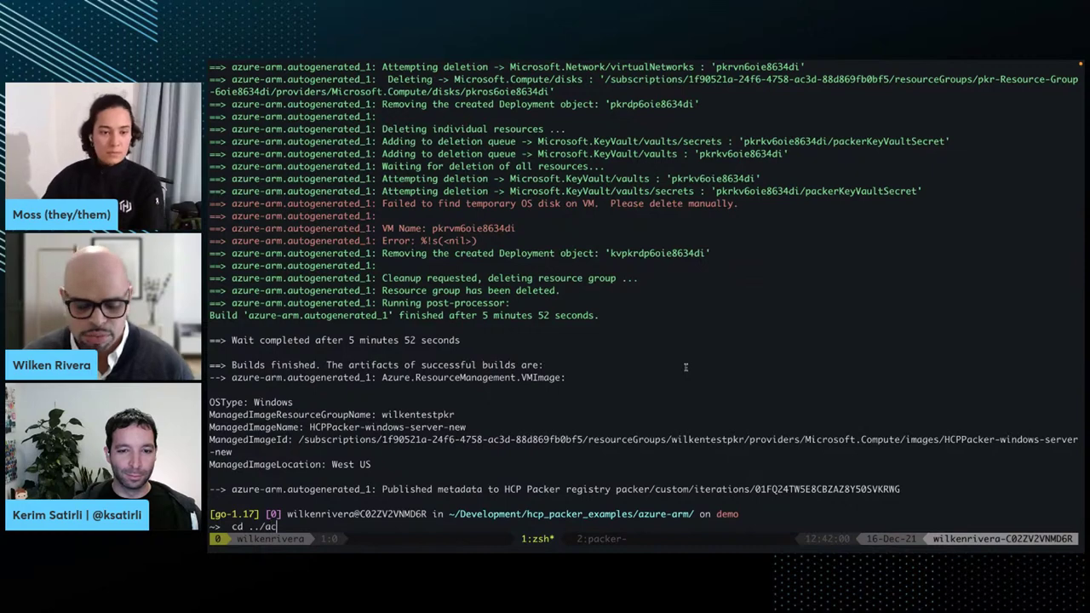
pyautogui.press('BackSpace')
pyautogui.press('BackSpace')
pyautogui.press('BackSpace')
pyautogui.press('BackSpace')
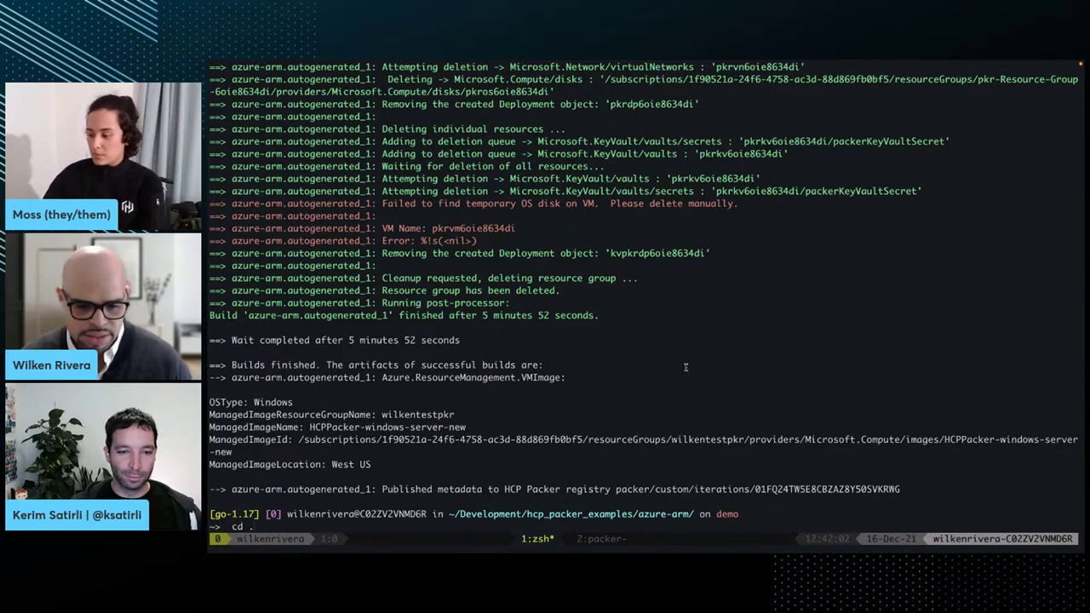
# Open azure-scale-set/main.tf in Vim from the azure-arm folder.
pyautogui.write('vim az')
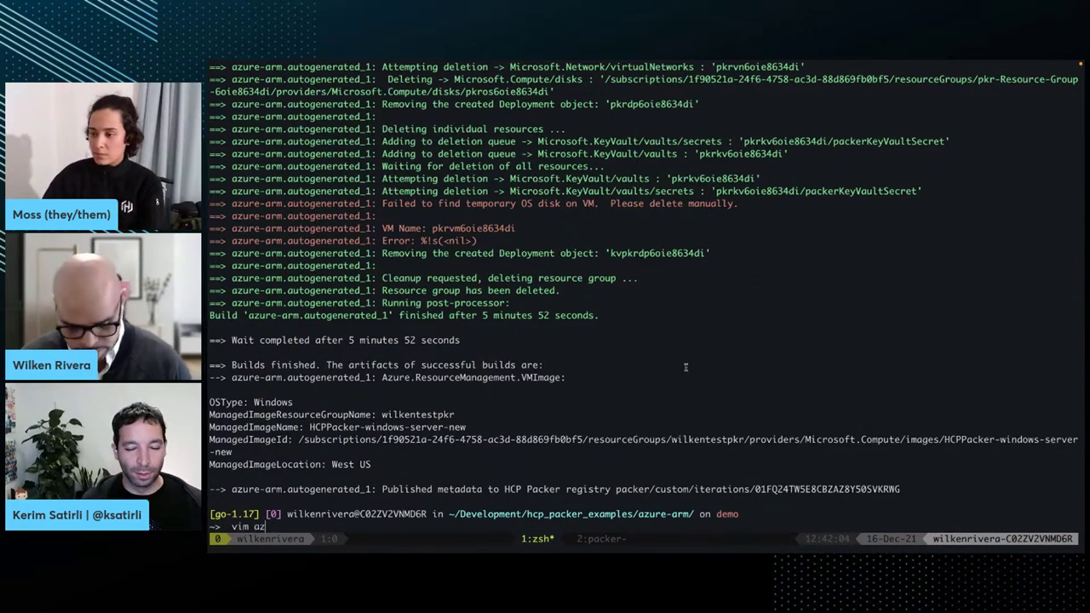
pyautogui.press('Tab')
pyautogui.press('Tab')
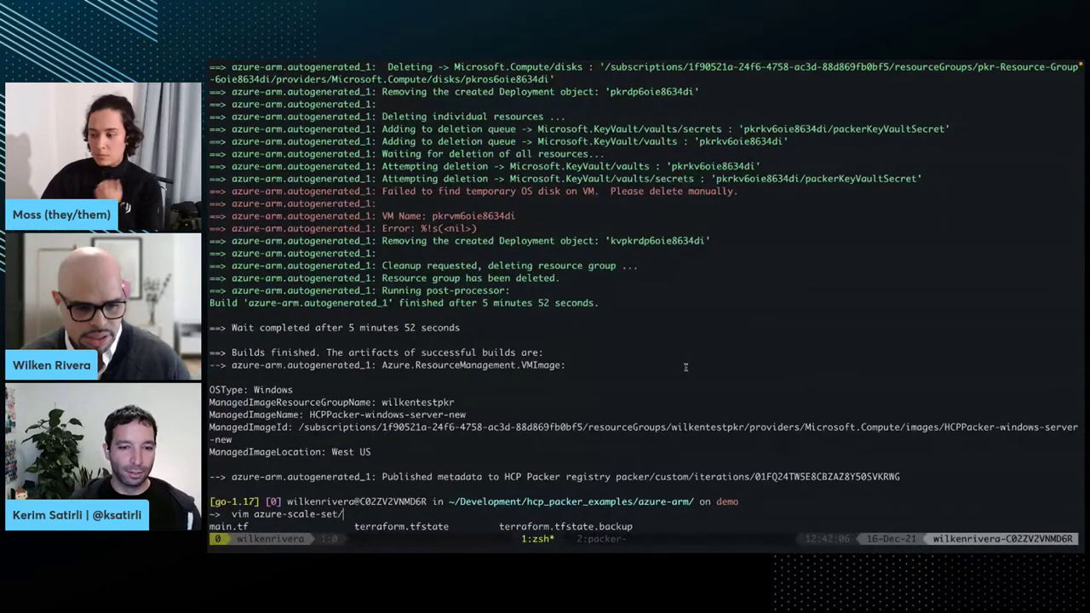
pyautogui.write('m')
pyautogui.press('Tab')
pyautogui.press('Return')
# Read through the required providers, resource_group variable and provider blocks down to the HCP Packer data sources.
pyautogui.press('j')
pyautogui.press('j')
pyautogui.press('j')
pyautogui.press('j')
pyautogui.press('j')
pyautogui.press('j')
pyautogui.press('j')
pyautogui.press('j')
pyautogui.press('j')
pyautogui.press('j')
pyautogui.press('j')
pyautogui.press('j')
pyautogui.press('j')
pyautogui.press('j')
pyautogui.press('j')
pyautogui.press('j')
pyautogui.press('j')
pyautogui.press('j')
pyautogui.press('j')
pyautogui.press('j')
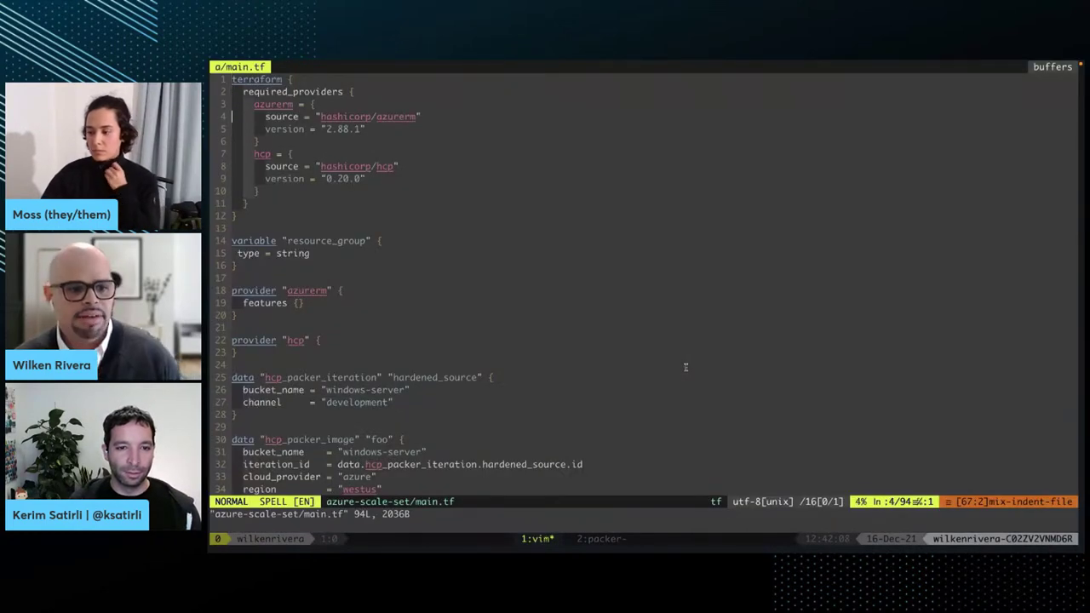
pyautogui.press('j')
pyautogui.press('j')
pyautogui.press('j')
pyautogui.press('j')
pyautogui.press('j')
pyautogui.press('j')
pyautogui.press('j')
pyautogui.press('j')
pyautogui.press('j')
pyautogui.press('j')
pyautogui.press('j')
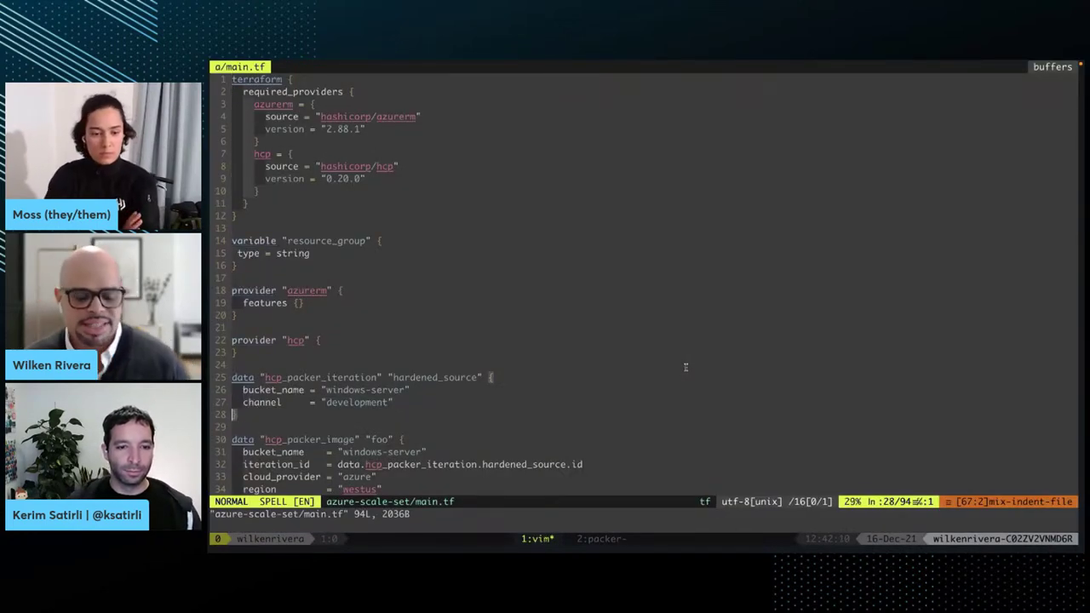
pyautogui.press('k')
pyautogui.press('k')
pyautogui.press('k')
pyautogui.press('k')
pyautogui.press('k')
pyautogui.press('k')
pyautogui.press('k')
pyautogui.press('k')
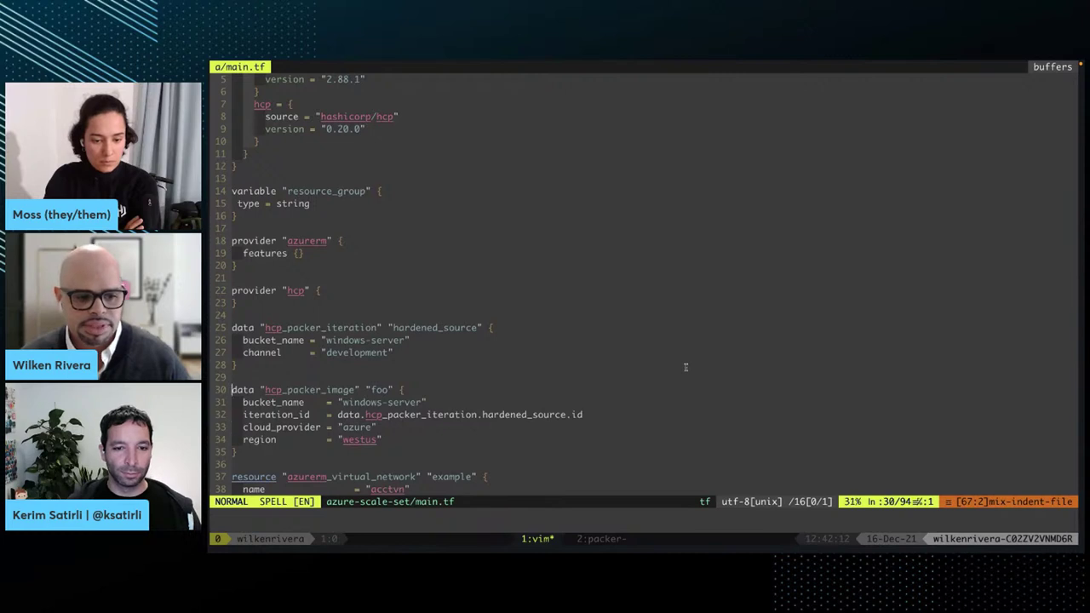
# Highlight the hcp_packer_iteration and hcp_packer_image data blocks, lines 25 to 35, to examine them, and clear the selection.
pyautogui.hotkey('shift', 'v')
pyautogui.press('j')
pyautogui.press('j')
pyautogui.press('j')
pyautogui.press('j')
pyautogui.press('j')
pyautogui.press('j')
pyautogui.press('j')
pyautogui.press('j')
pyautogui.press('j')
pyautogui.press('j')
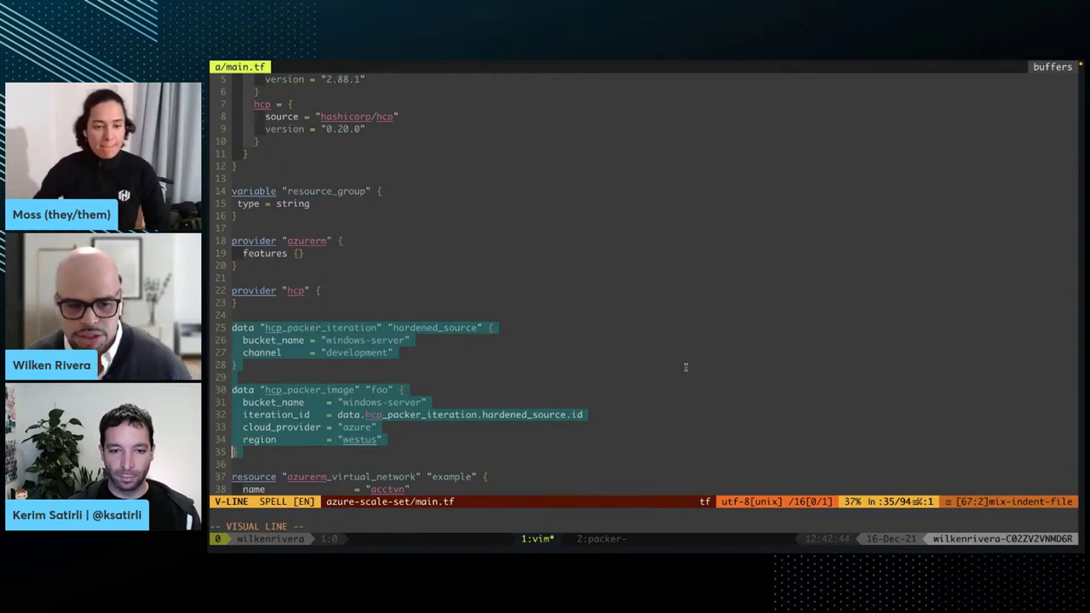
pyautogui.press('Escape')
# Examine the azurerm_virtual_network resource and go back up to the hcp_packer_image data block.
pyautogui.press('j')
pyautogui.press('j')
pyautogui.press('j')
pyautogui.press('j')
pyautogui.press('j')
pyautogui.press('j')
pyautogui.press('j')
pyautogui.press('j')
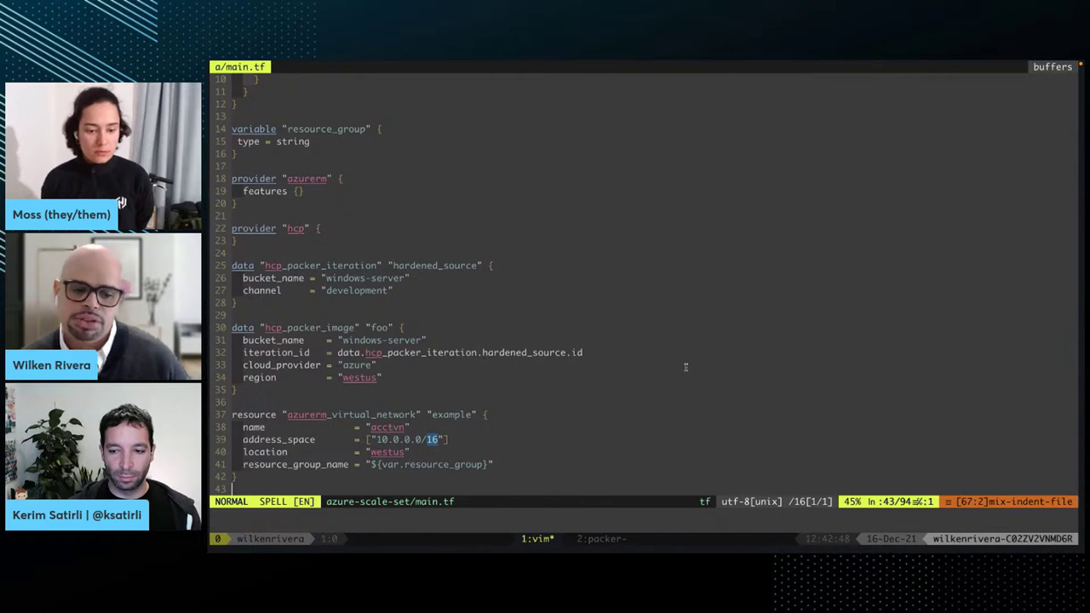
pyautogui.press('k')
pyautogui.press('k')
pyautogui.press('k')
pyautogui.press('k')
pyautogui.press('k')
pyautogui.press('k')
pyautogui.press('k')
pyautogui.press('k')
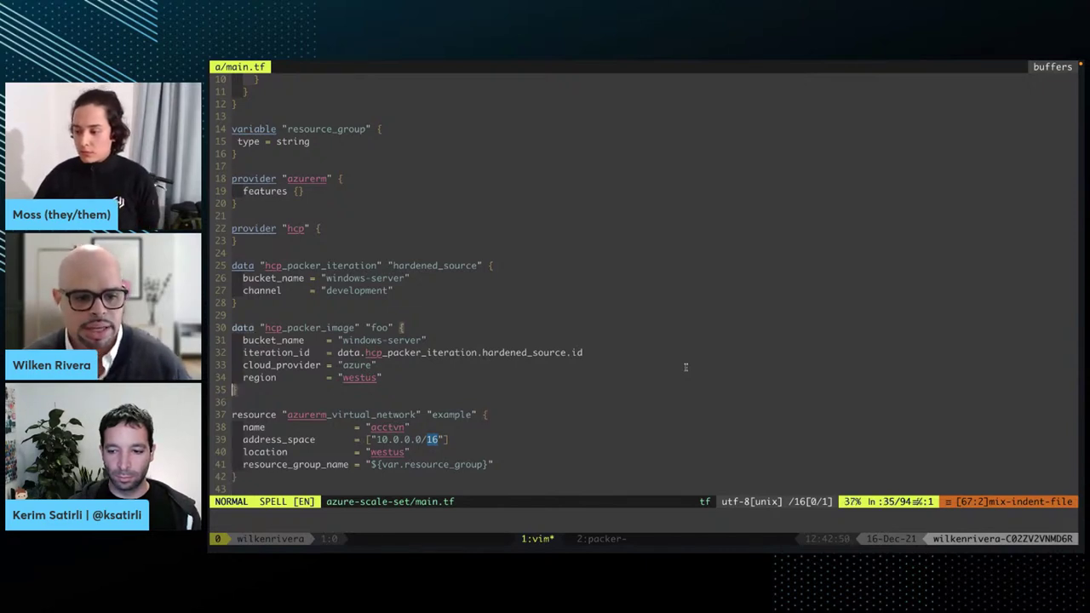
pyautogui.press('k')
pyautogui.press('k')
pyautogui.press('k')
pyautogui.press('k')
pyautogui.press('k')
pyautogui.press('k')
pyautogui.press('k')
pyautogui.press('j')
pyautogui.press('j')
pyautogui.press('j')
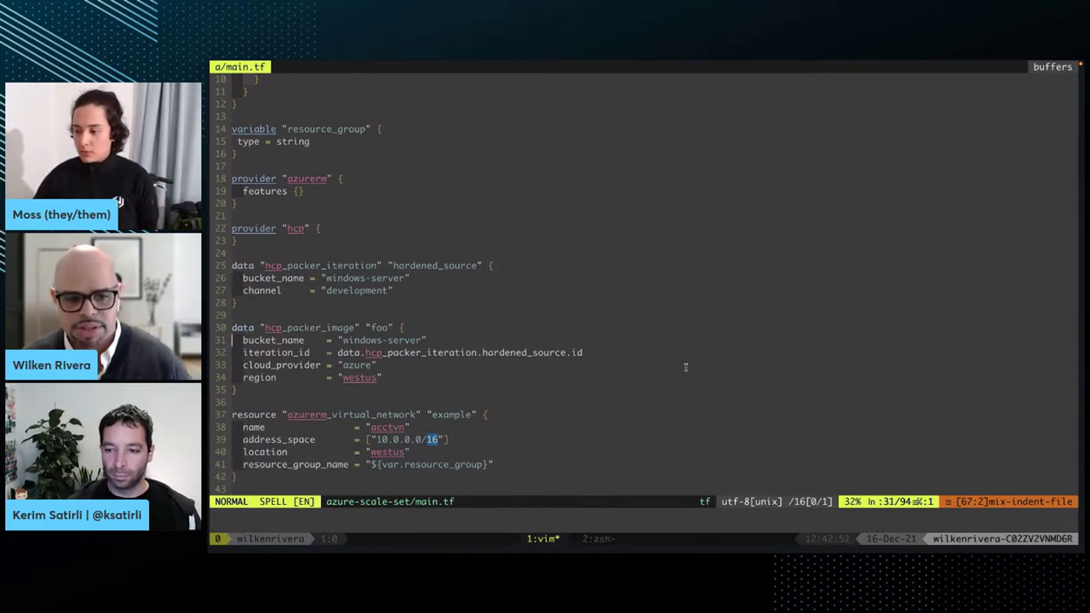
# Review the subnet and virtual machine scale set resources, including the storage profile image reference, and close the file.
pyautogui.press('j')
pyautogui.press('j')
pyautogui.press('j')
pyautogui.press('j')
pyautogui.press('j')
pyautogui.press('j')
pyautogui.press('j')
pyautogui.press('j')
pyautogui.press('j')
pyautogui.press('j')
pyautogui.press('j')
pyautogui.press('j')
pyautogui.press('j')
pyautogui.press('j')
pyautogui.press('j')
pyautogui.press('j')
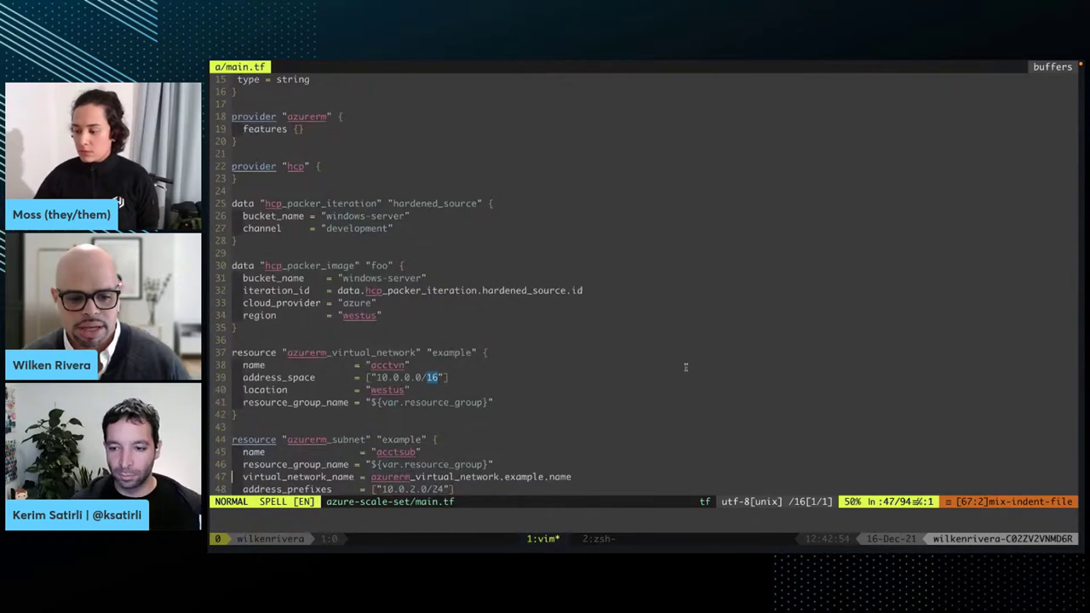
pyautogui.press('j')
pyautogui.press('j')
pyautogui.press('j')
pyautogui.press('j')
pyautogui.press('j')
pyautogui.press('j')
pyautogui.press('j')
pyautogui.press('j')
pyautogui.press('j')
pyautogui.press('j')
pyautogui.press('j')
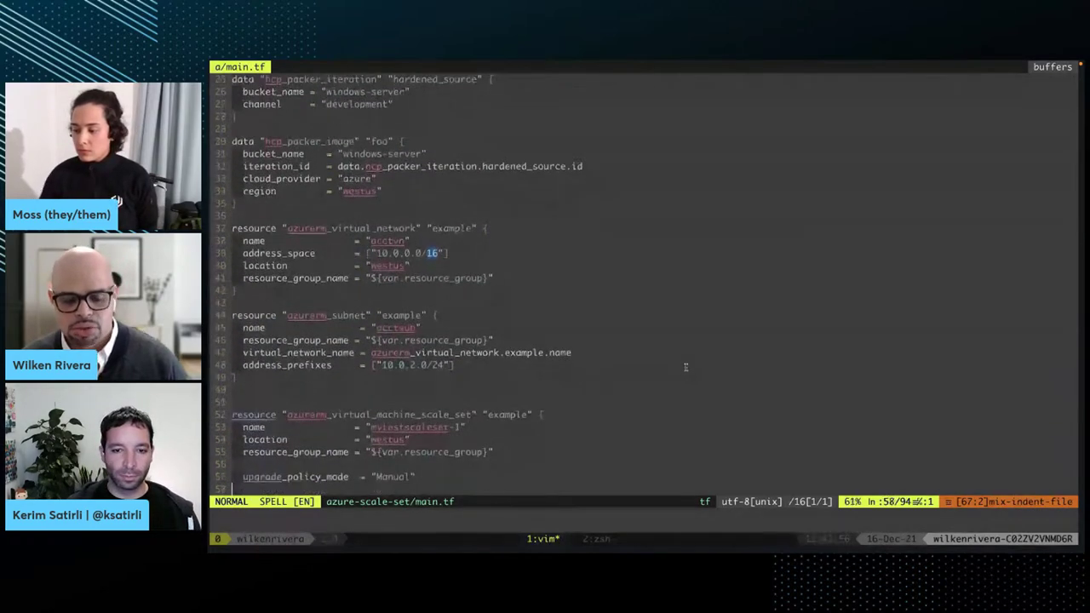
pyautogui.press('j')
pyautogui.press('j')
pyautogui.press('j')
pyautogui.press('j')
pyautogui.press('j')
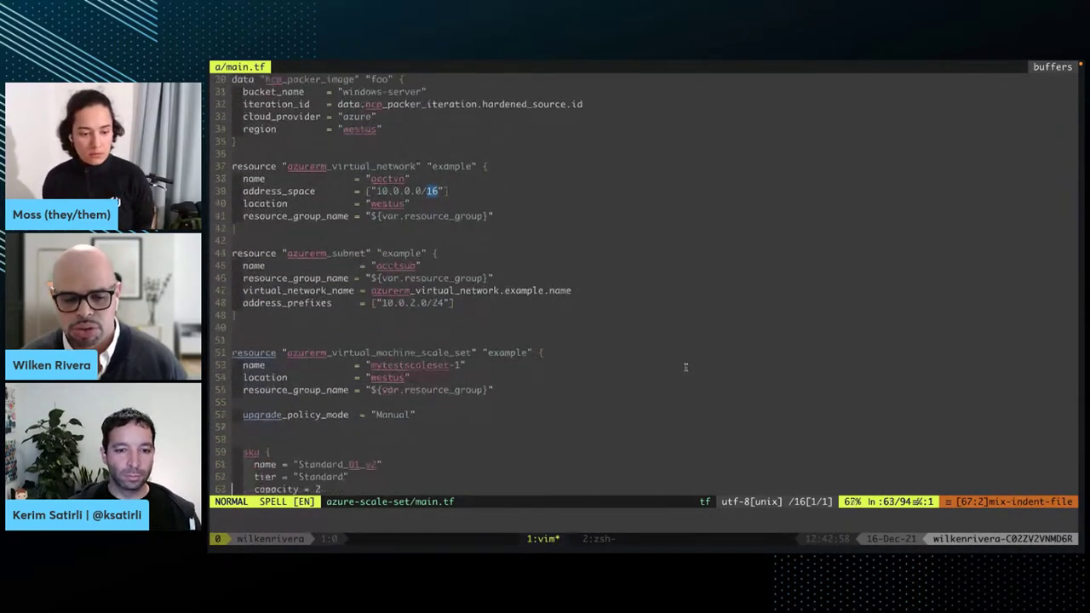
pyautogui.press('j')
pyautogui.press('j')
pyautogui.press('j')
pyautogui.press('j')
pyautogui.press('j')
pyautogui.press('j')
pyautogui.press('j')
pyautogui.press('j')
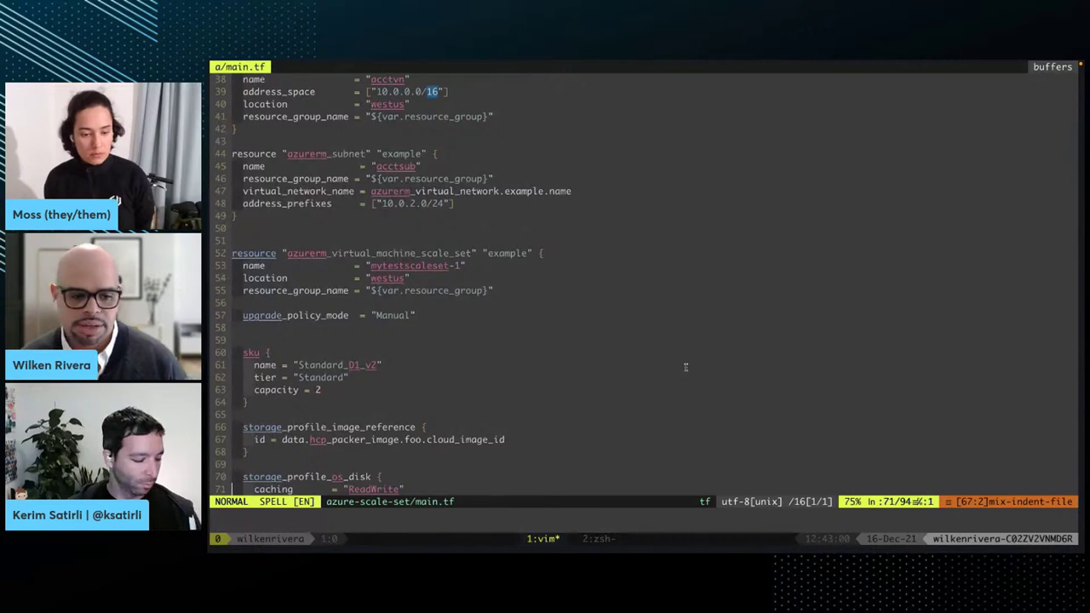
pyautogui.write(':q')
pyautogui.press('Return')
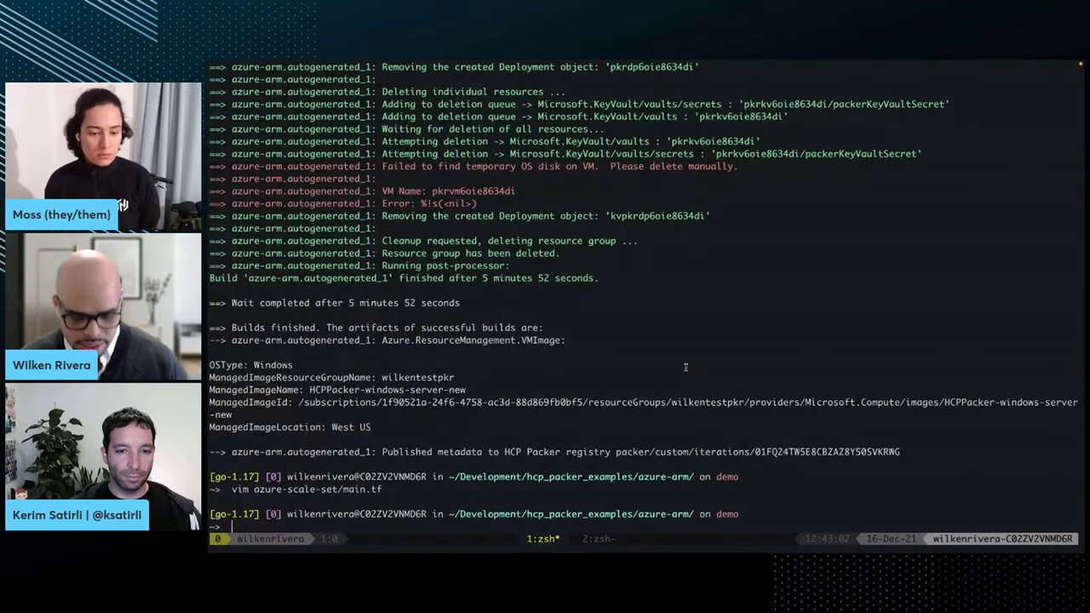
# Try to run terraform apply from the azure-arm folder.
pyautogui.write('terraform')
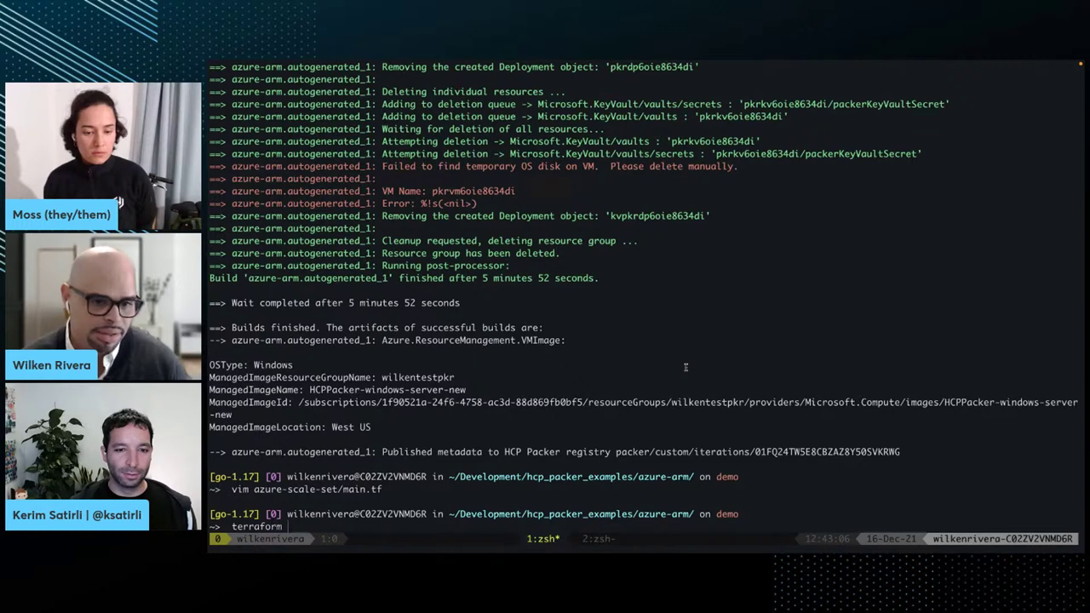
pyautogui.write(' apply')
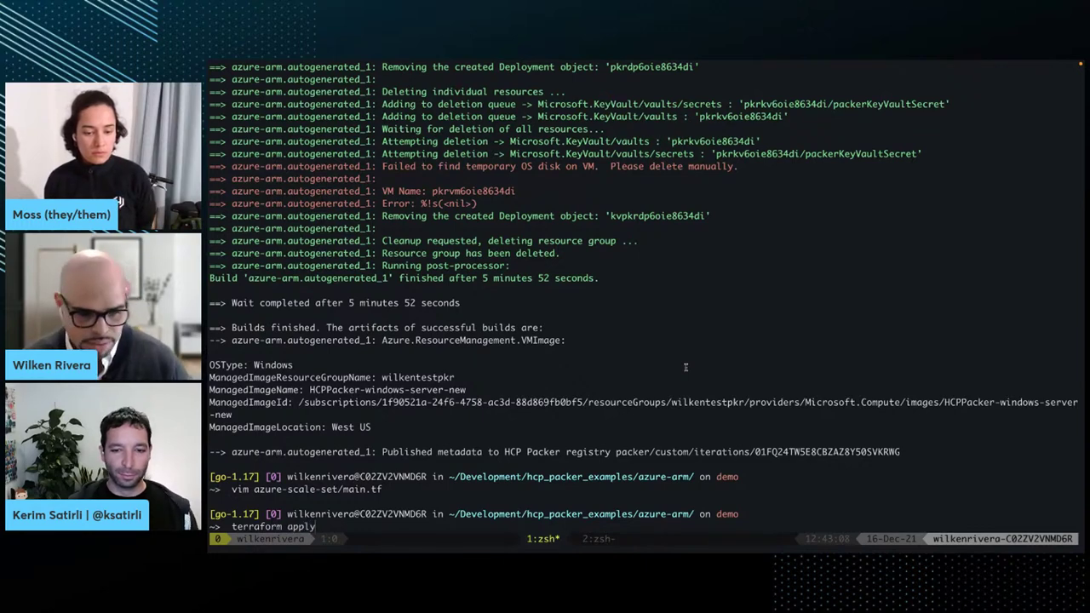
pyautogui.press('Return')
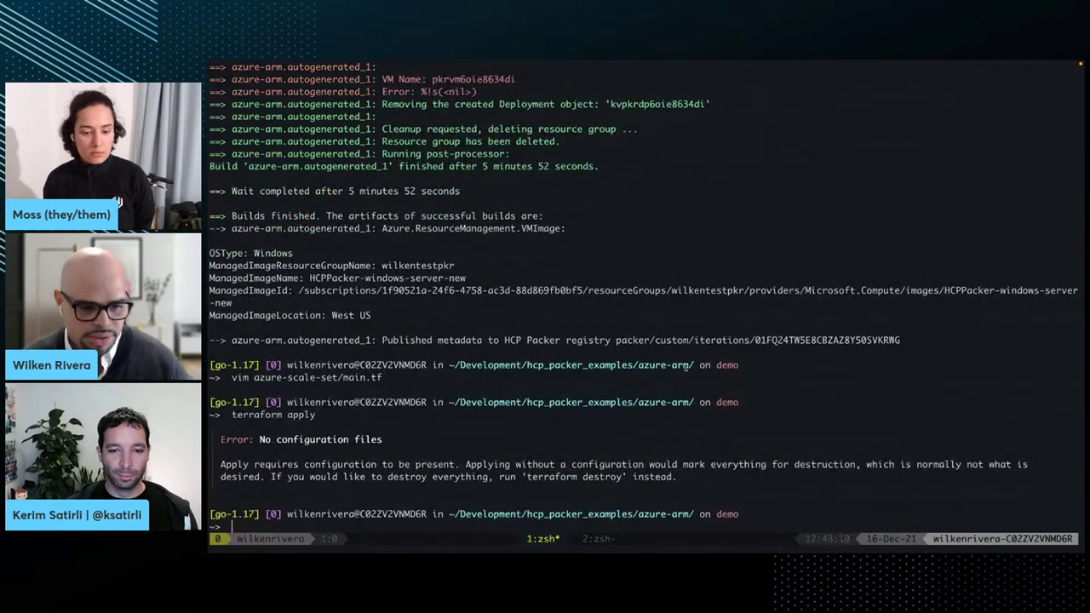
# Change into the azure-scale-set folder.
pyautogui.write('cd ..')
pyautogui.press('BackSpace')
pyautogui.press('BackSpace')
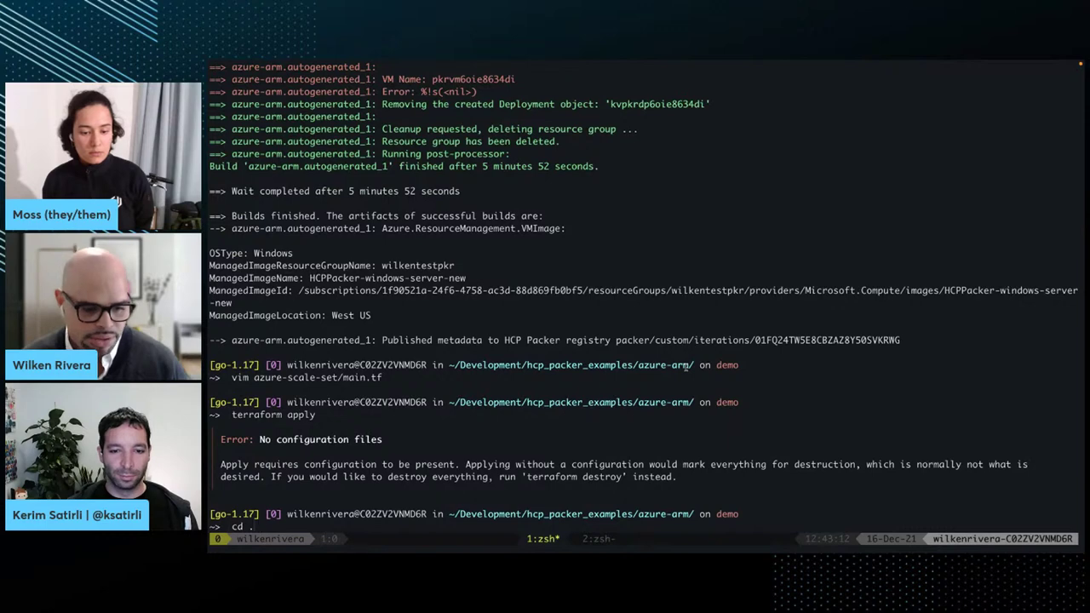
pyautogui.write('az')
pyautogui.press('Tab')
pyautogui.press('Return')
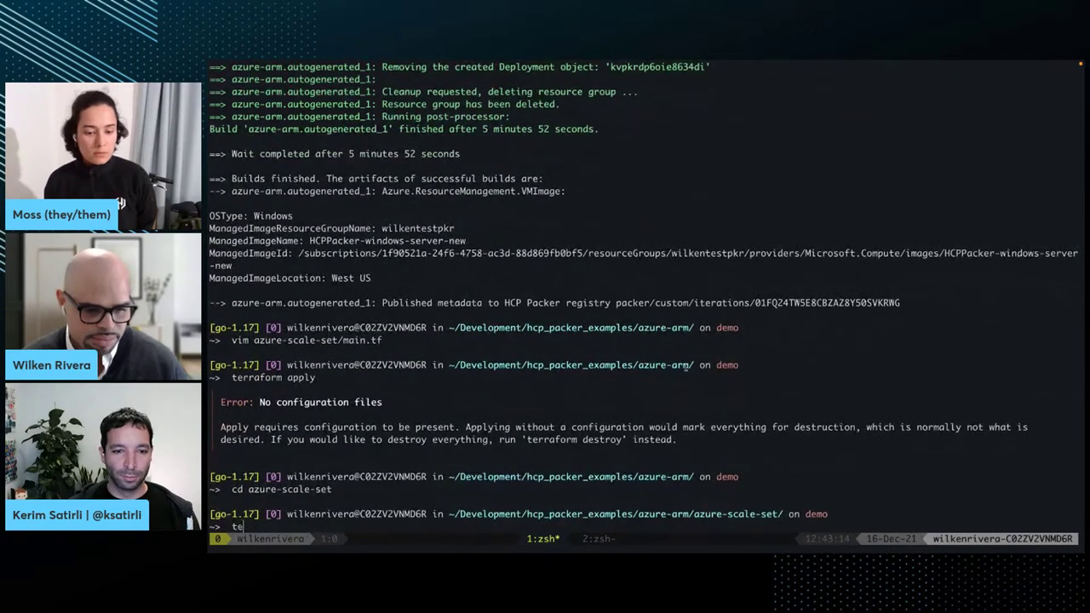
pyautogui.write('ter')
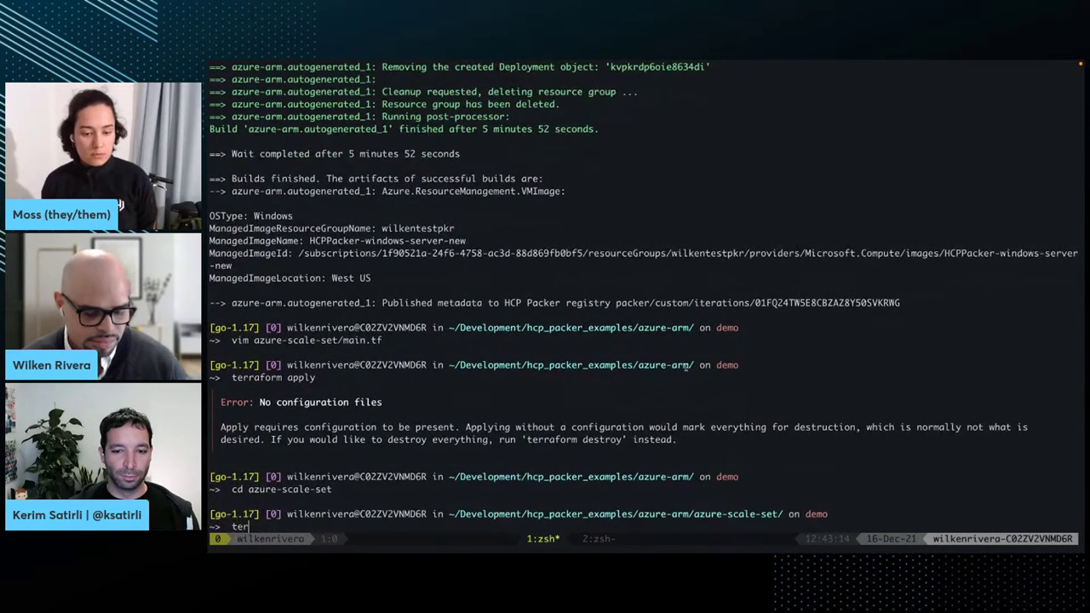
pyautogui.write('raform apply')
pyautogui.press('Return')
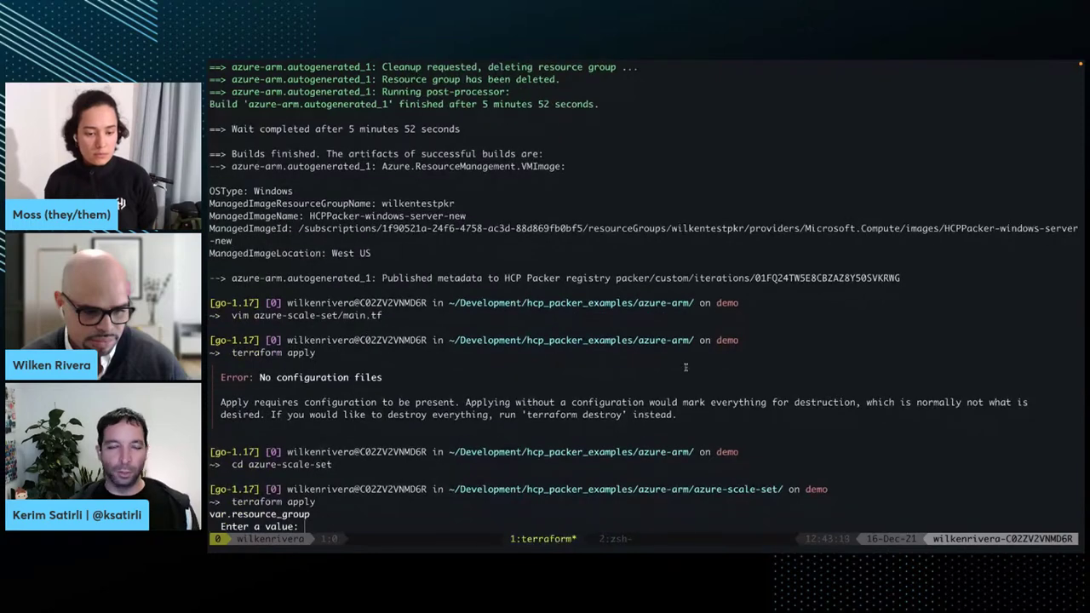
pyautogui.hotkey('ctrl', 'c')
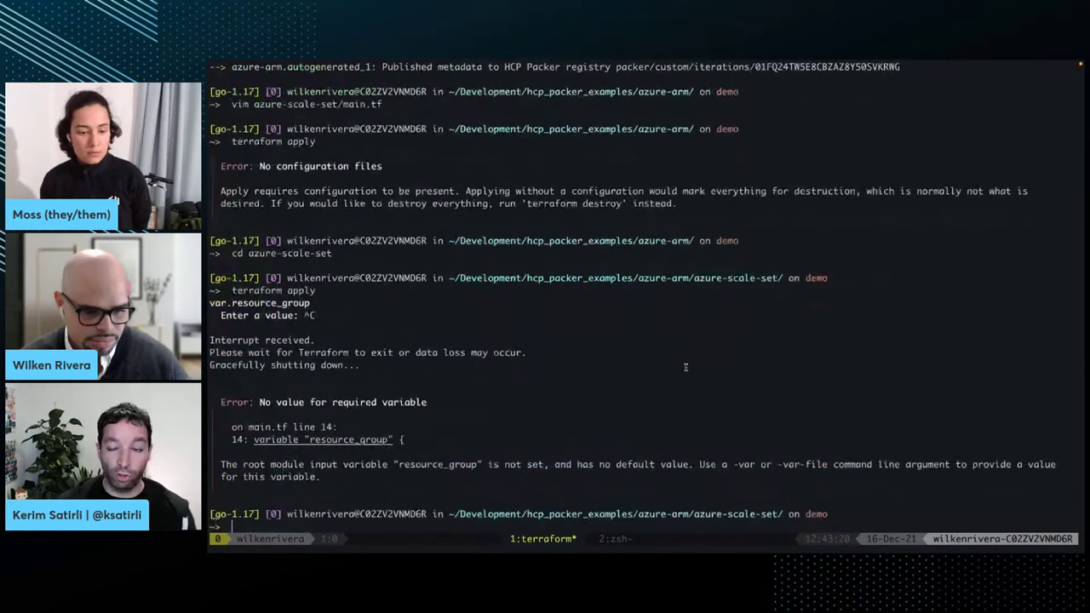
# Search the shell history backwards for "apply -var" and run the matching Terraform command.
pyautogui.press('Up')
pyautogui.press('Up')
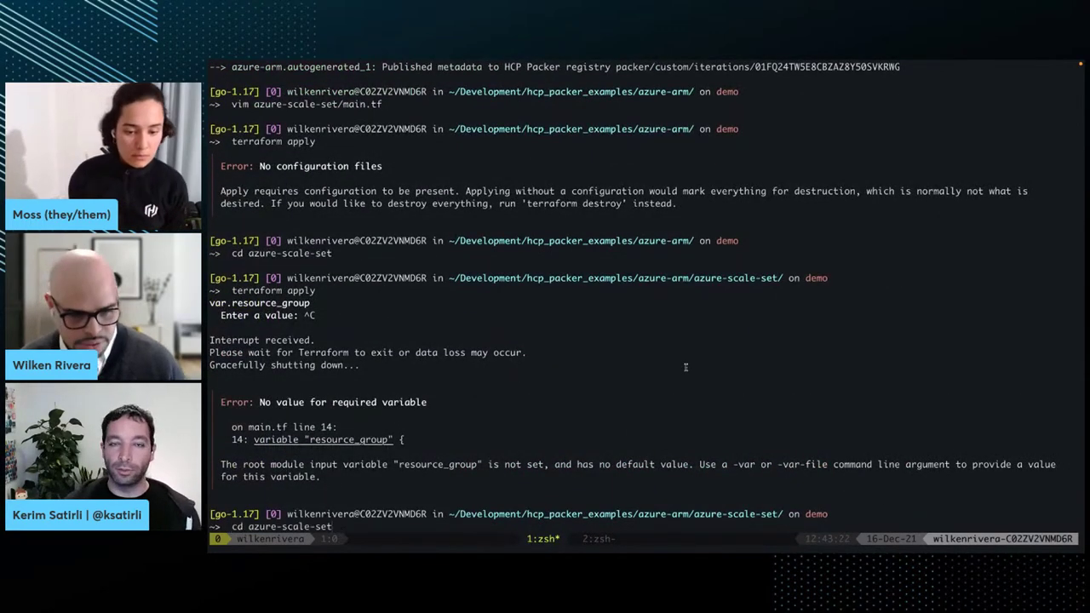
pyautogui.press('Down')
pyautogui.press('Down')
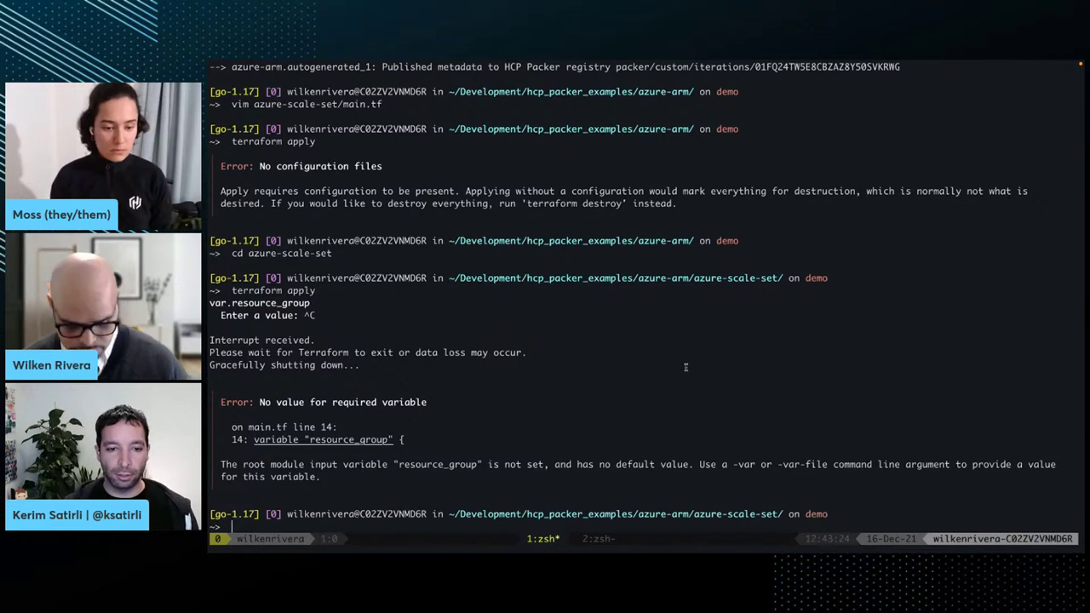
pyautogui.press('?')
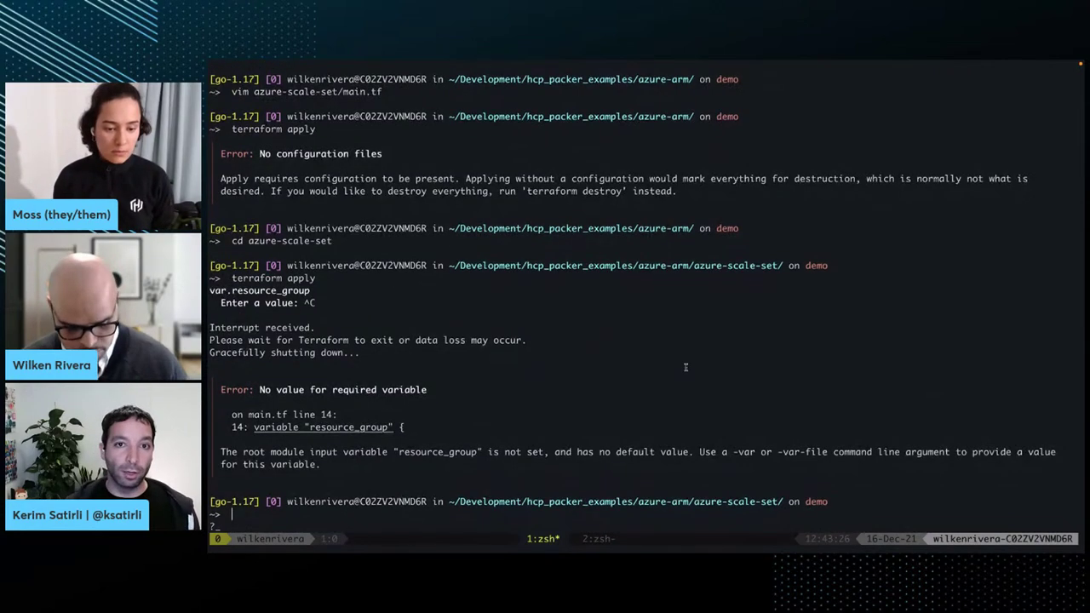
pyautogui.write('apply ')
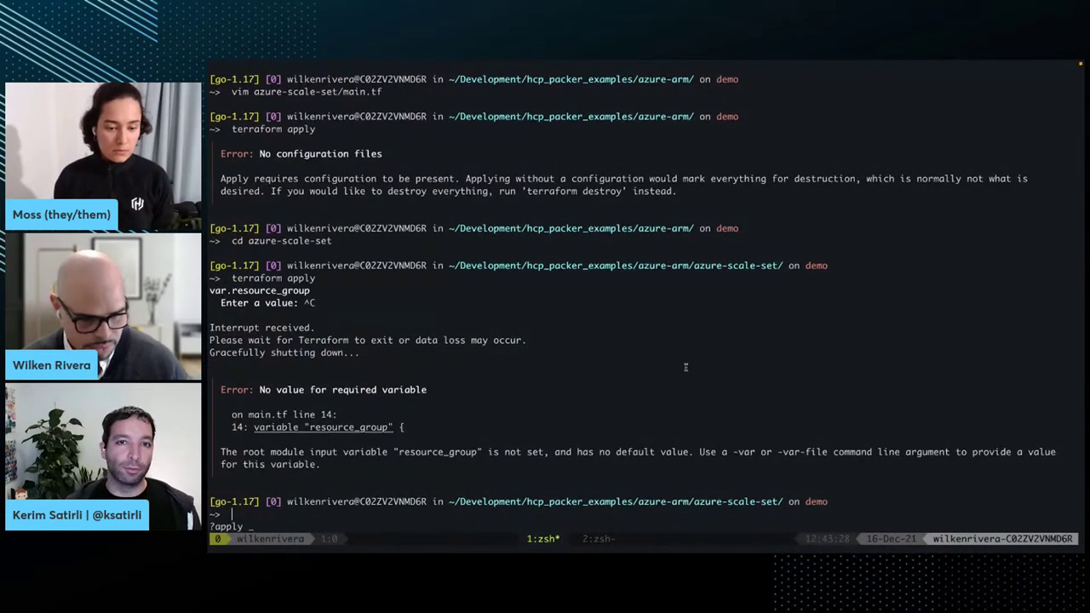
pyautogui.write('-var')
pyautogui.press('Return')
pyautogui.press('Return')
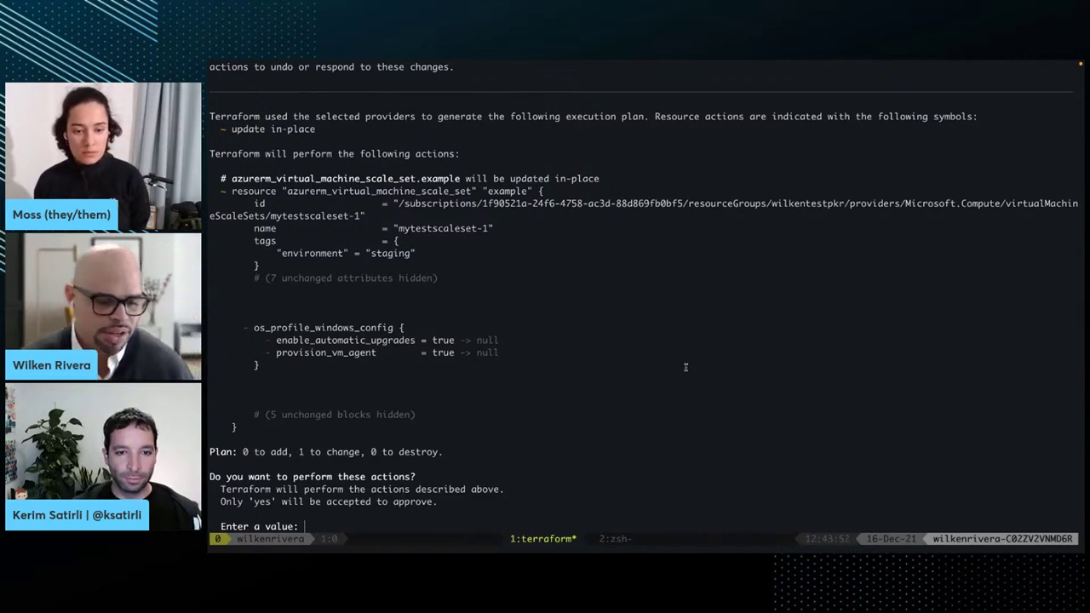
# Decline the pending Terraform changes by answering no to the approval prompt.
pyautogui.write('no')
pyautogui.press('Return')
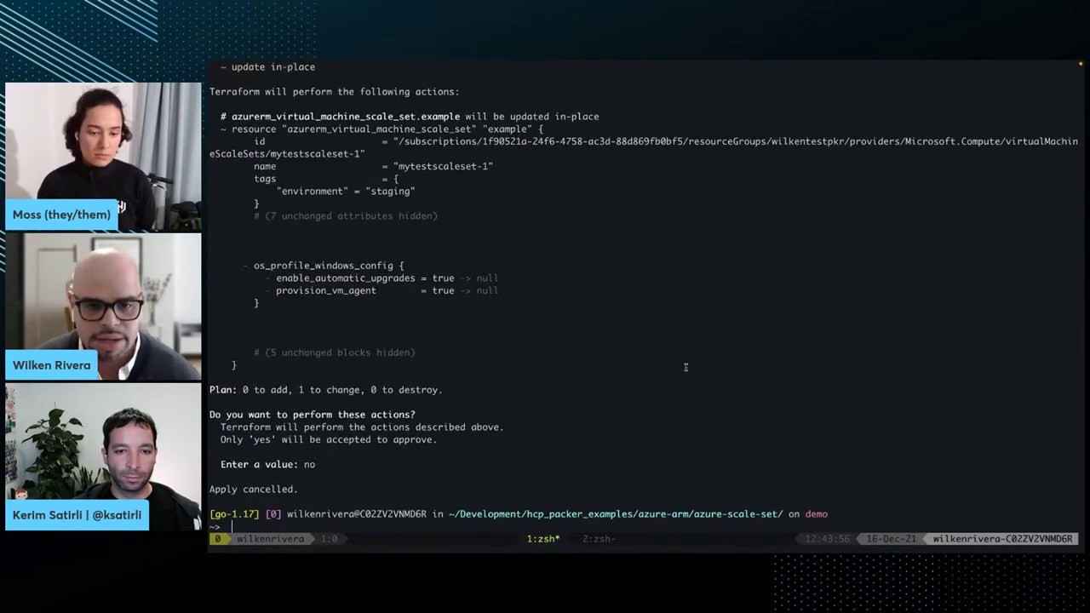
# Switch to HCP Packer in the browser and examine the build in the custom bucket's v1 iteration.
pyautogui.press('super+Tab')
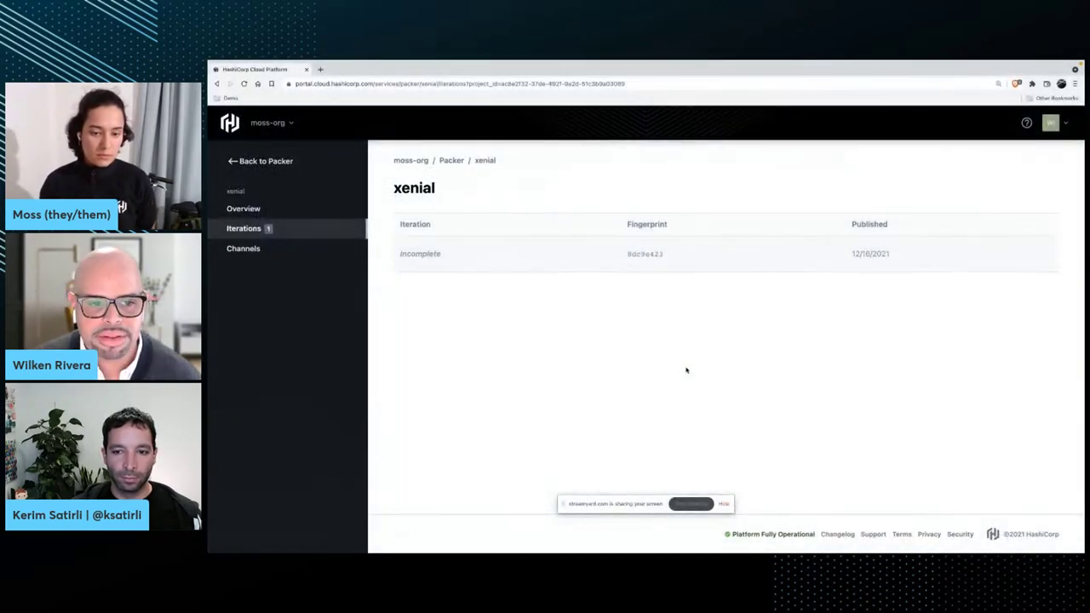
pyautogui.click(259, 161)
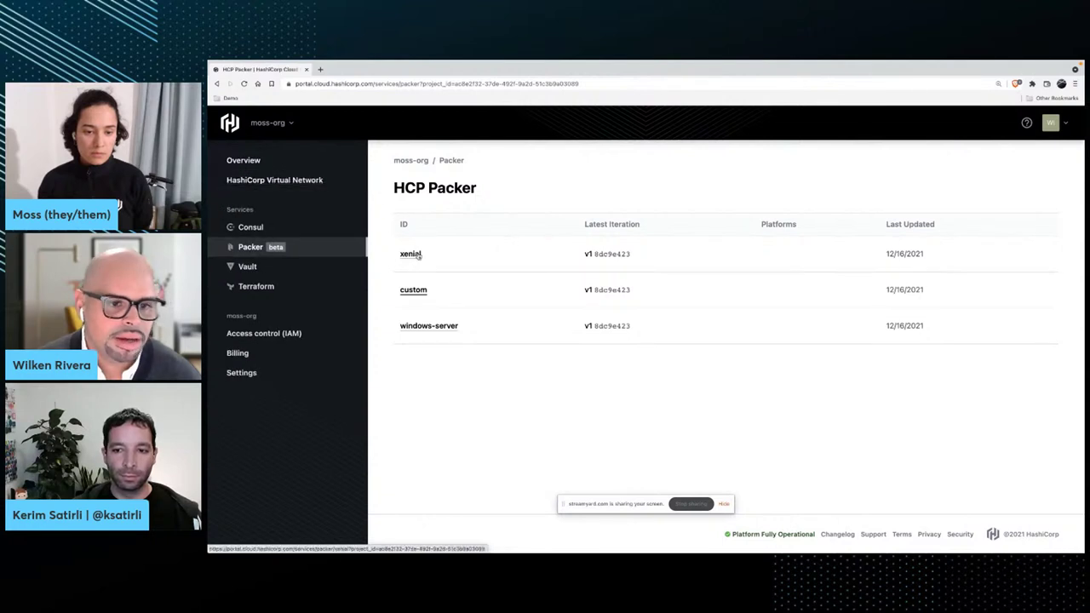
pyautogui.click(416, 293)
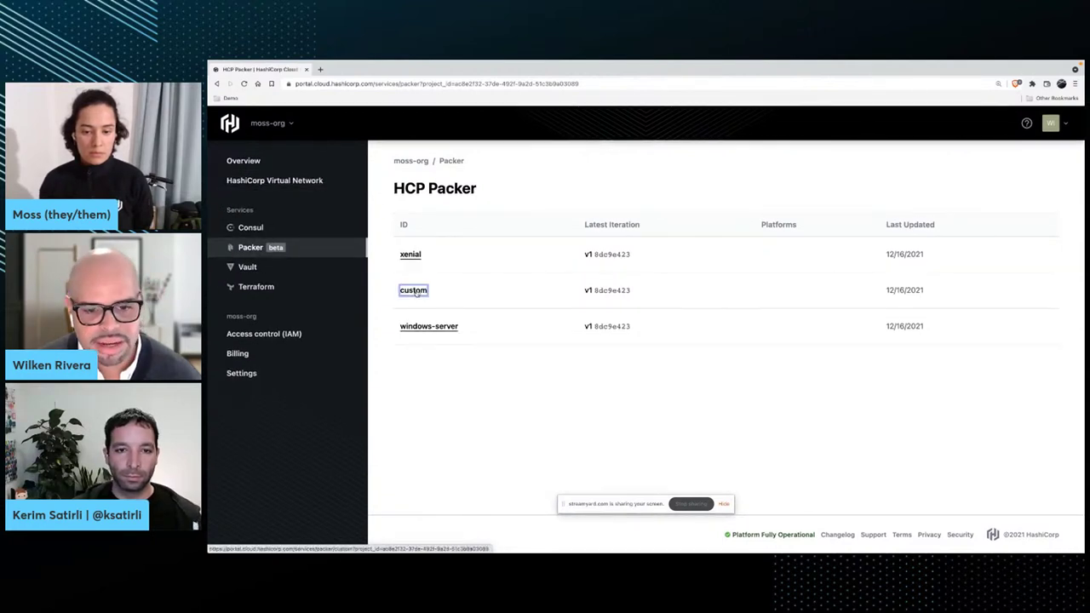
pyautogui.click(290, 229)
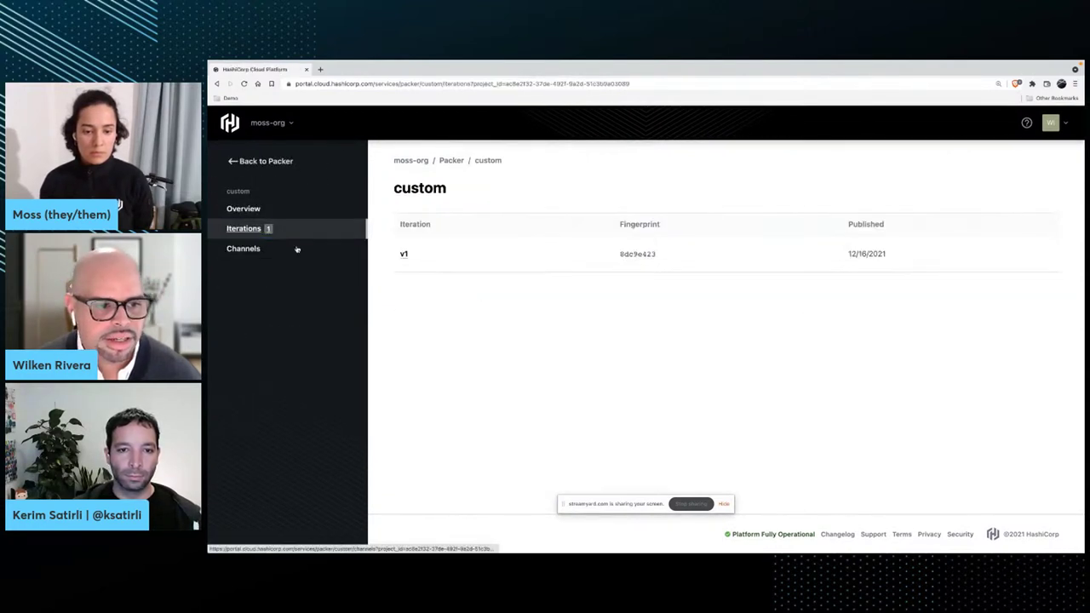
pyautogui.click(404, 254)
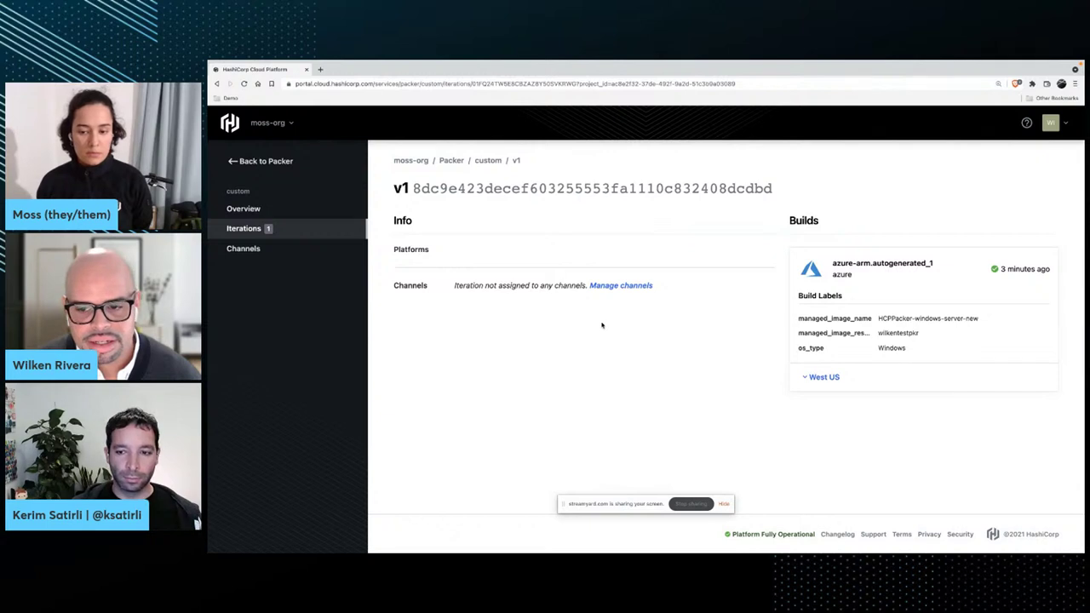
# Create a channel named development in the custom bucket and assign it to iteration v1 (8dc9e423).
pyautogui.click(251, 161)
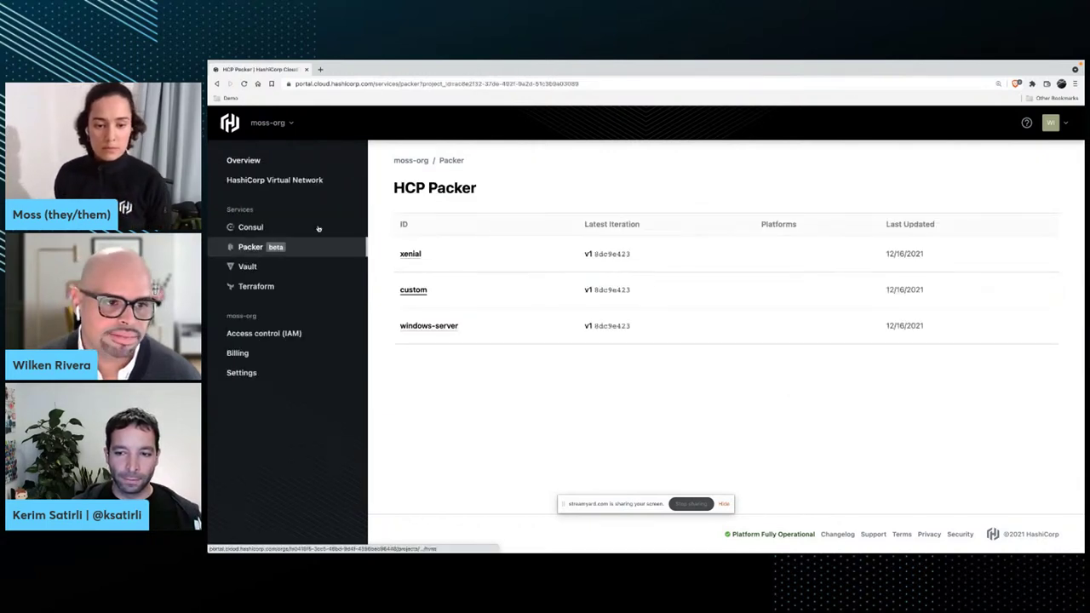
pyautogui.click(421, 290)
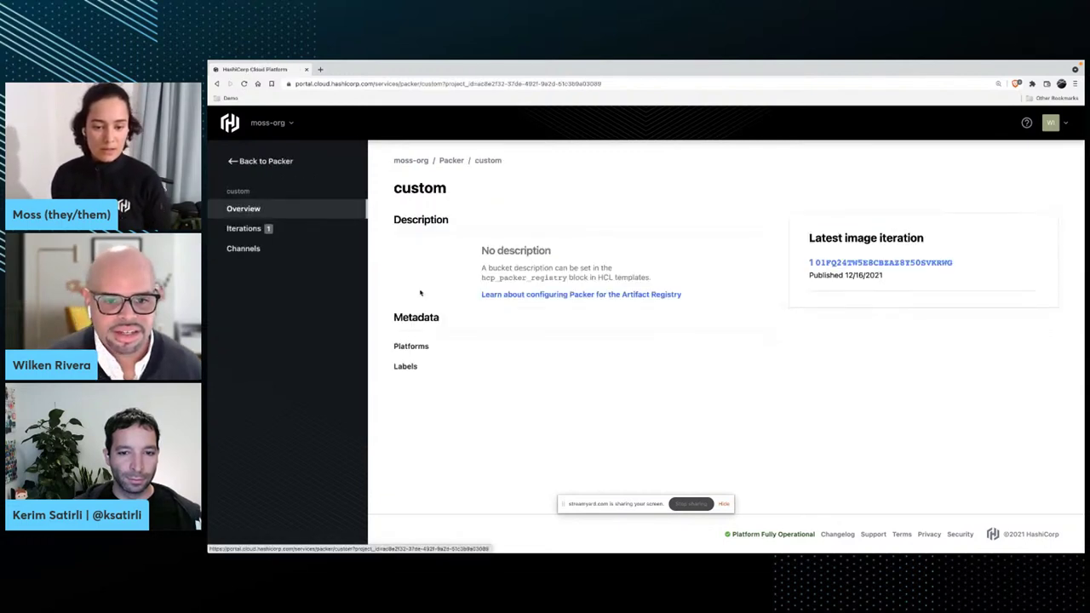
pyautogui.click(294, 249)
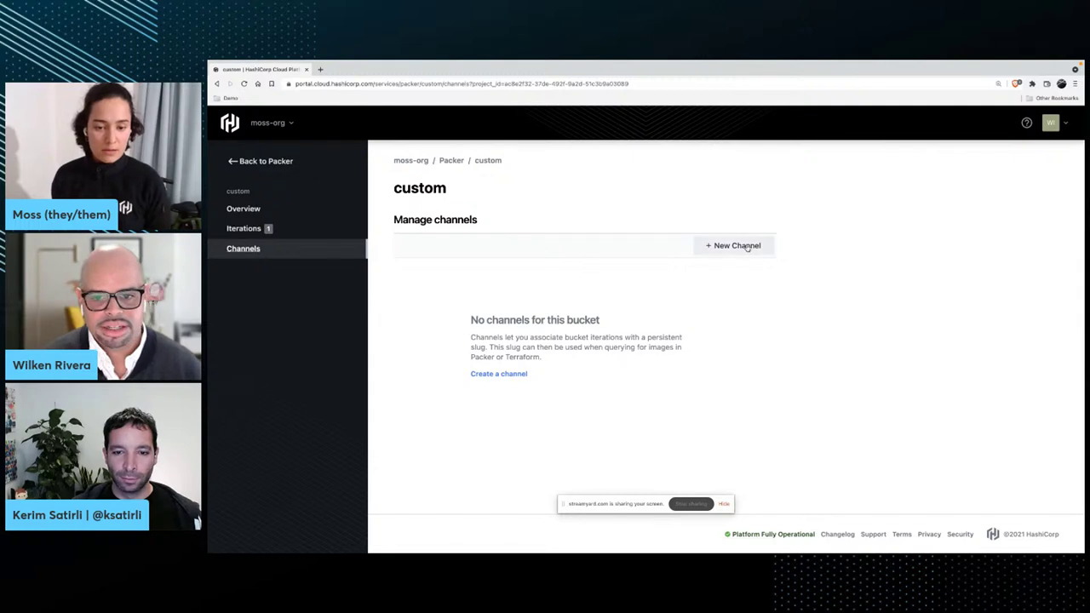
pyautogui.click(731, 247)
pyautogui.click(580, 307)
pyautogui.write('de')
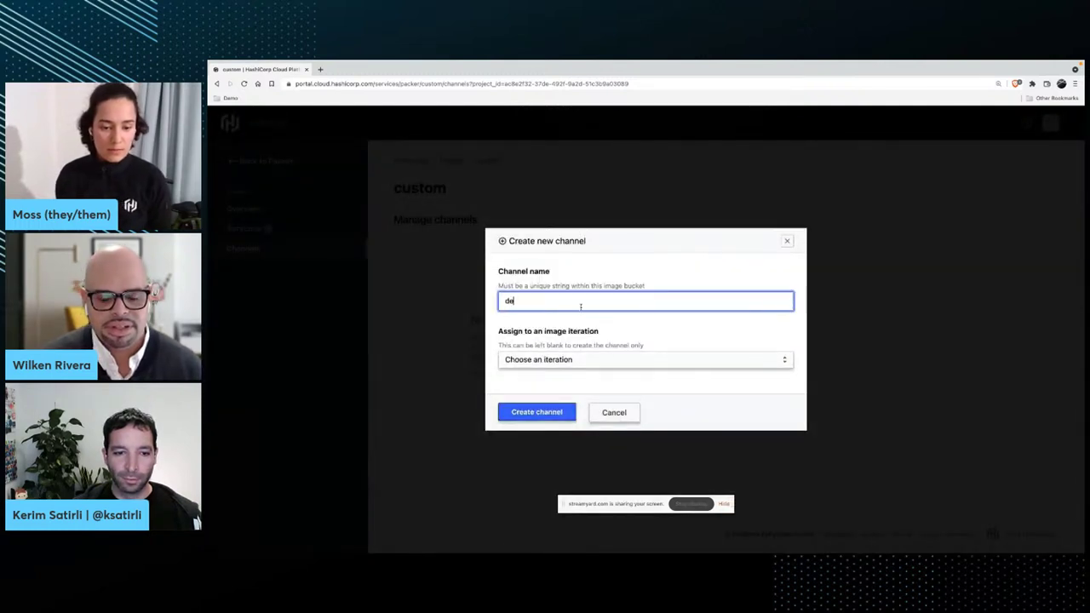
pyautogui.write('velopment')
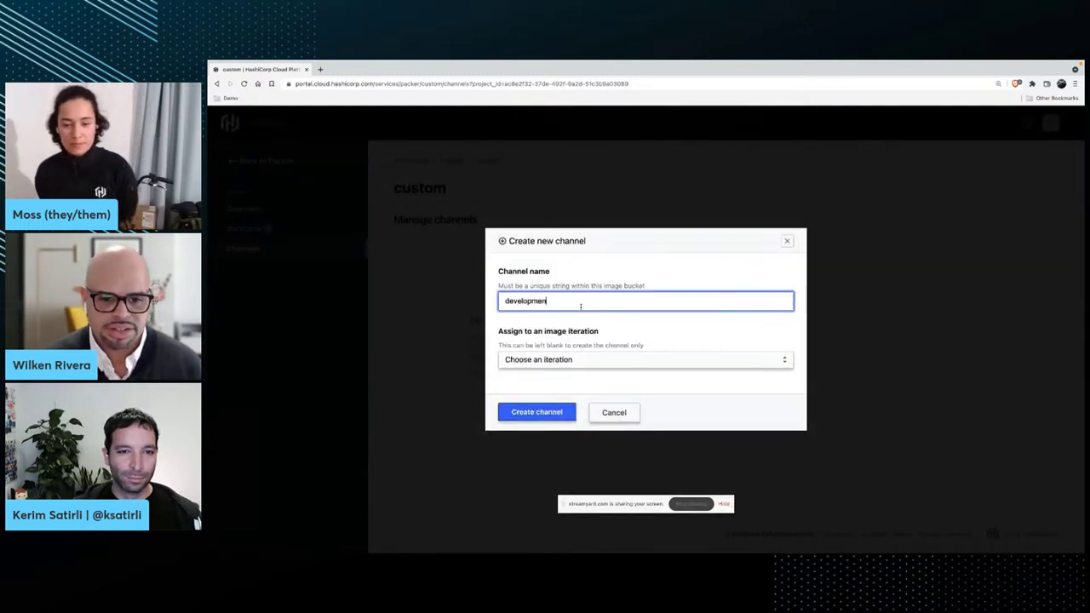
pyautogui.click(591, 361)
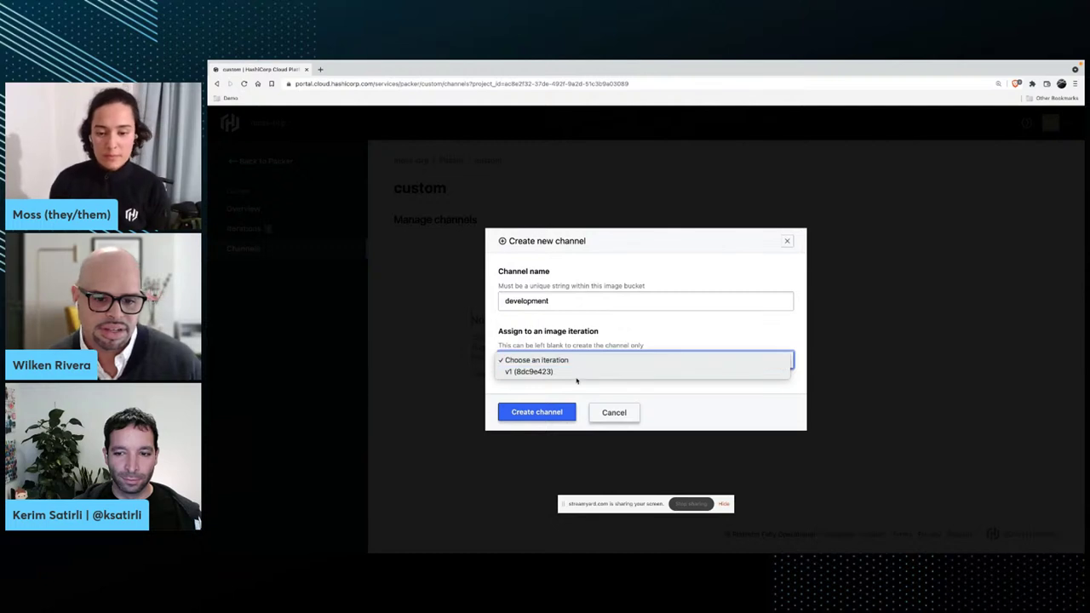
pyautogui.click(566, 370)
pyautogui.click(555, 415)
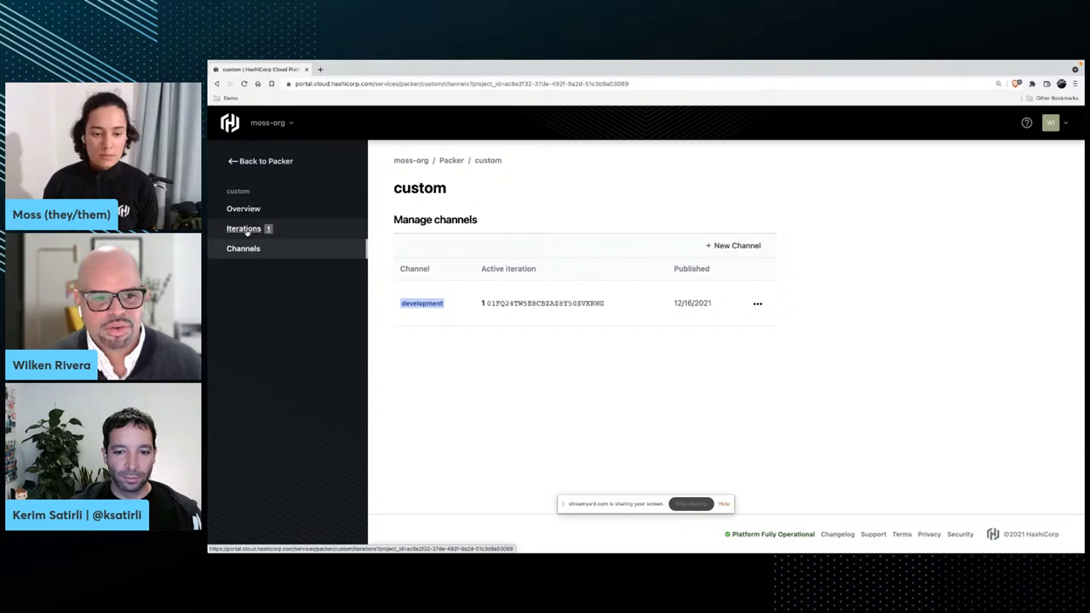
# Examine the xenial bucket's v1 iteration, reviewing its builds across the cloud providers.
pyautogui.click(254, 161)
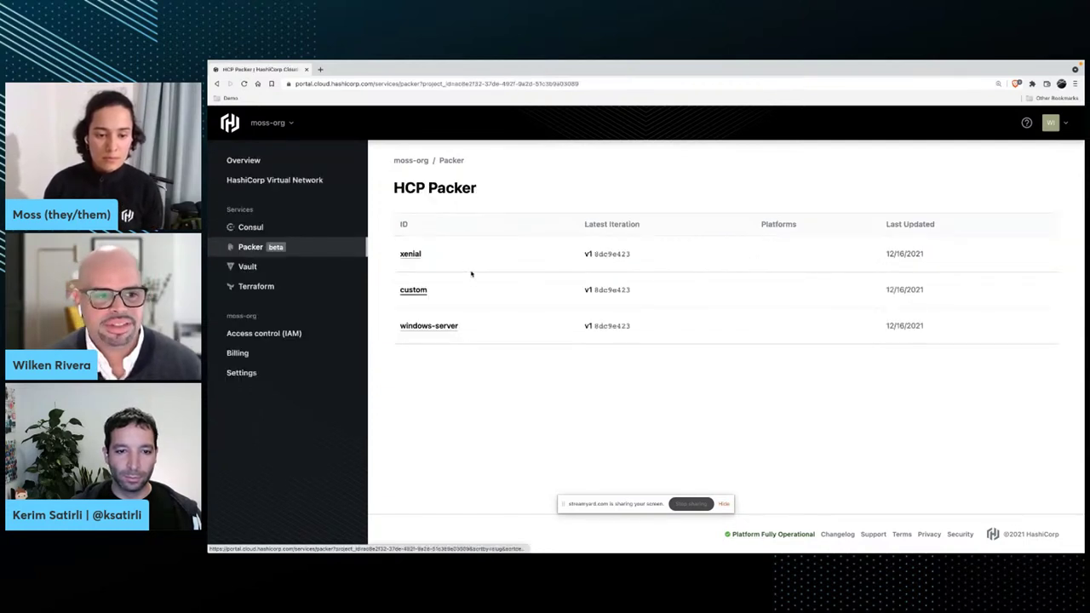
pyautogui.click(409, 255)
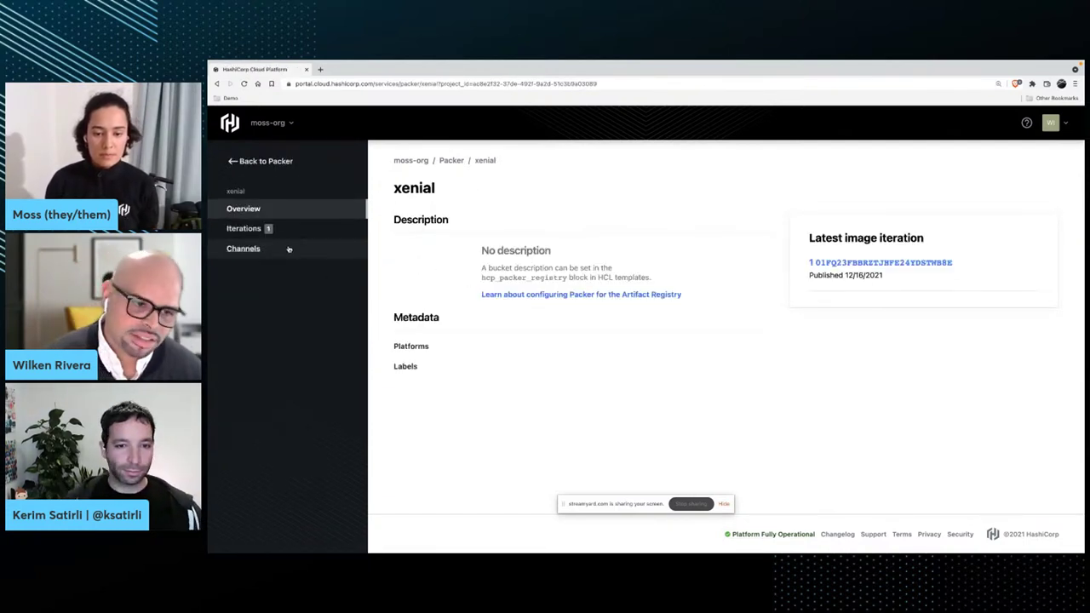
pyautogui.click(247, 229)
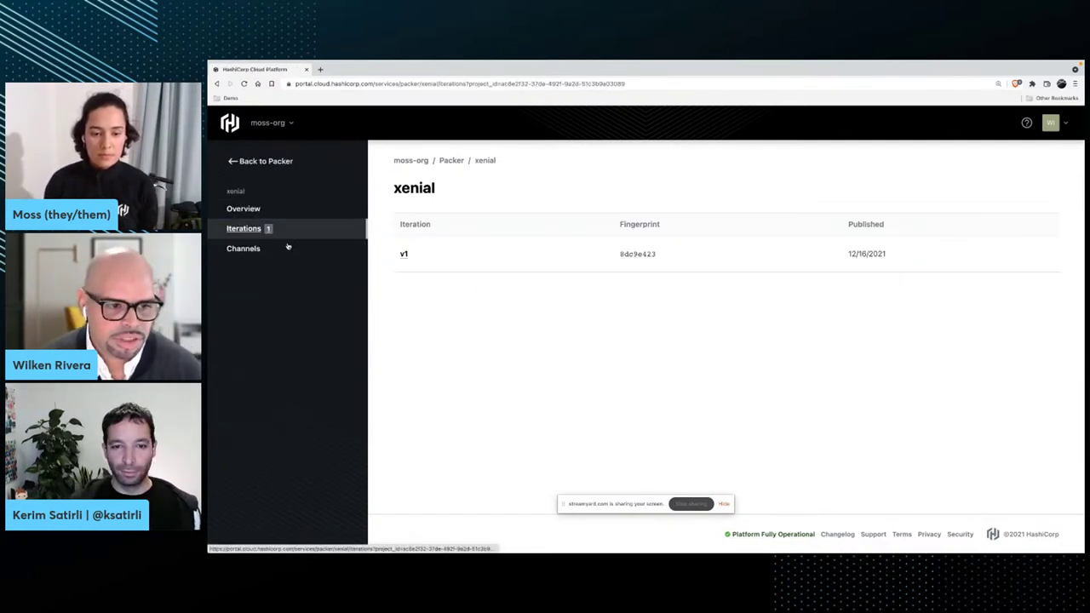
pyautogui.click(405, 254)
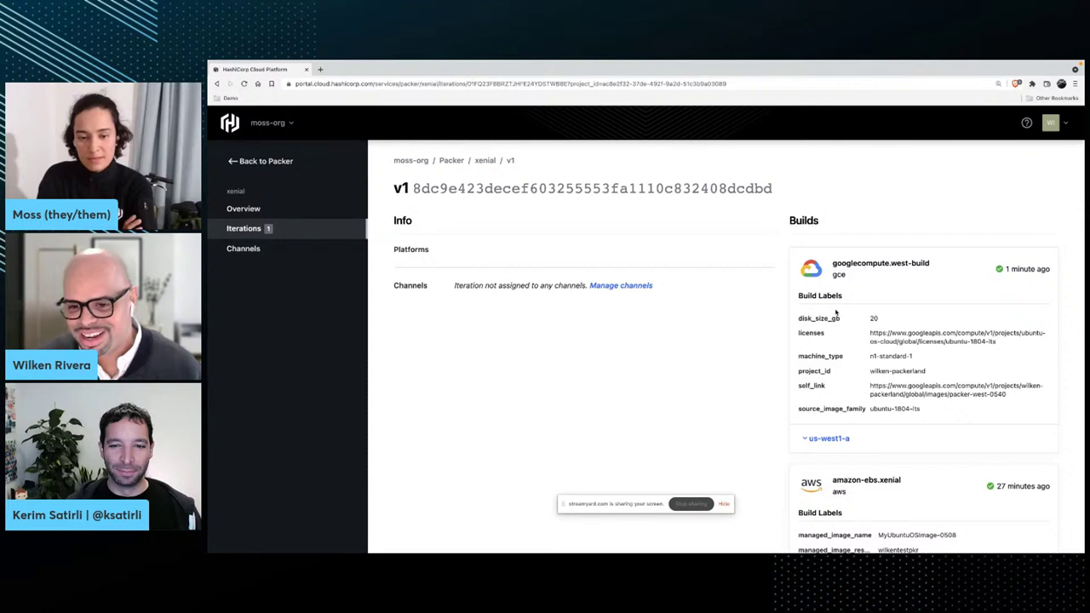
pyautogui.doubleClick(403, 190)
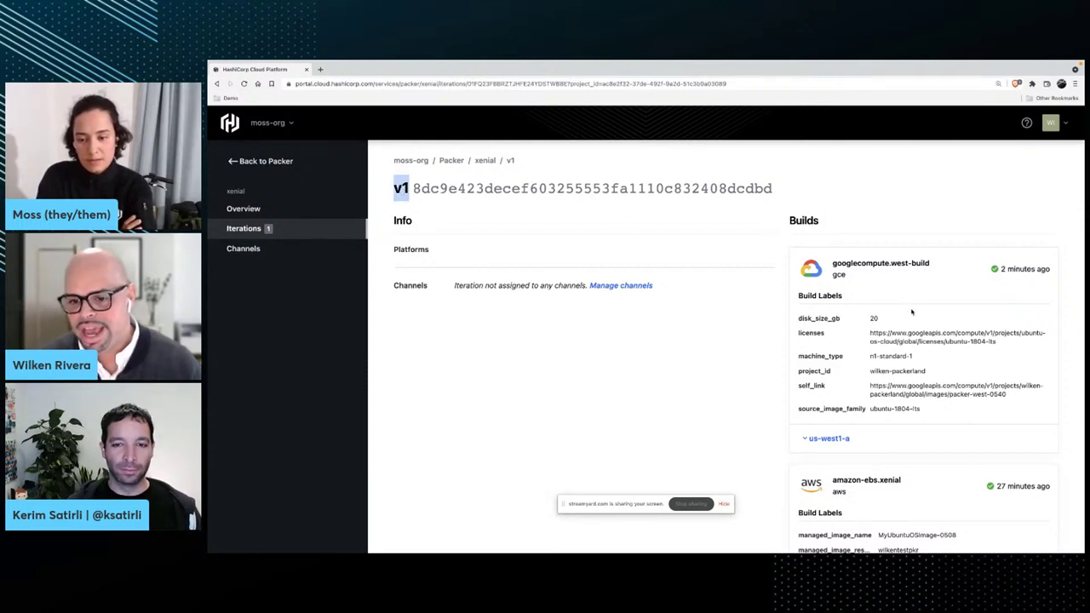
pyautogui.scroll(-1, 903, 315)
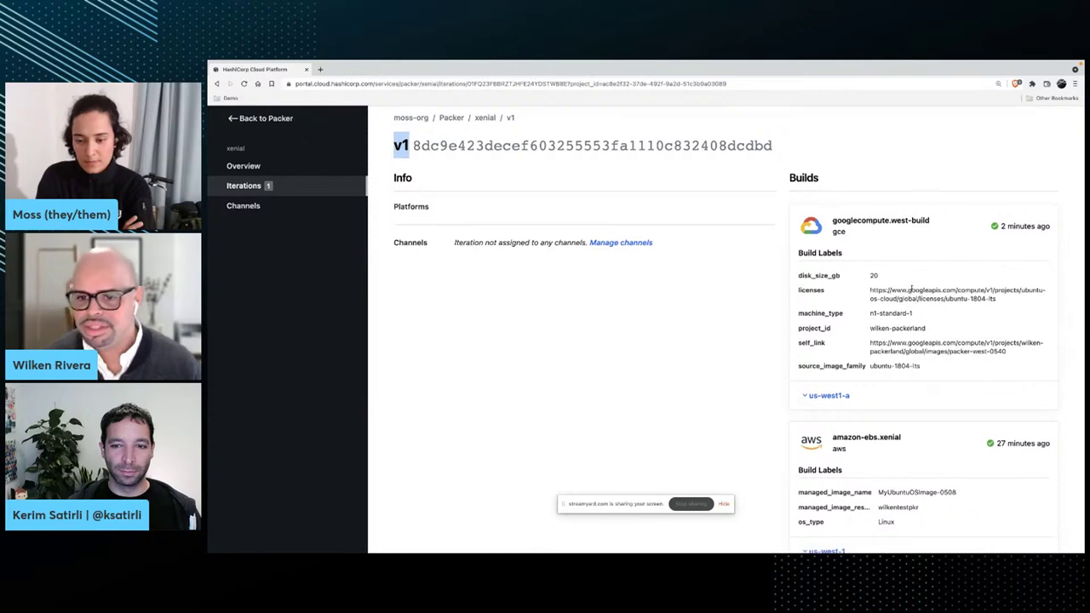
pyautogui.scroll(-1, 907, 288)
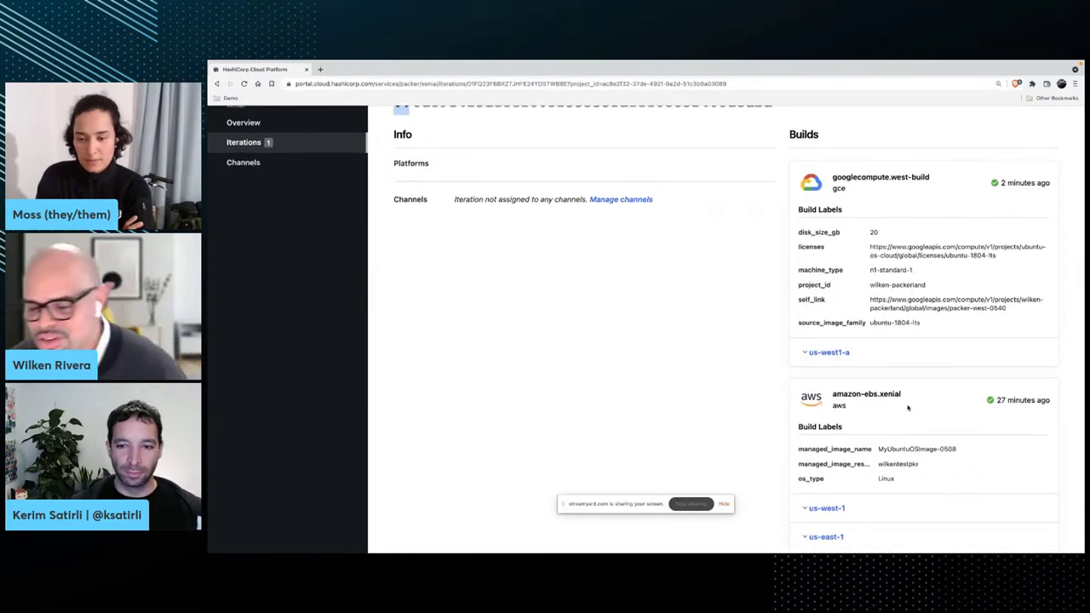
pyautogui.scroll(-3, 910, 388)
pyautogui.scroll(2, 910, 383)
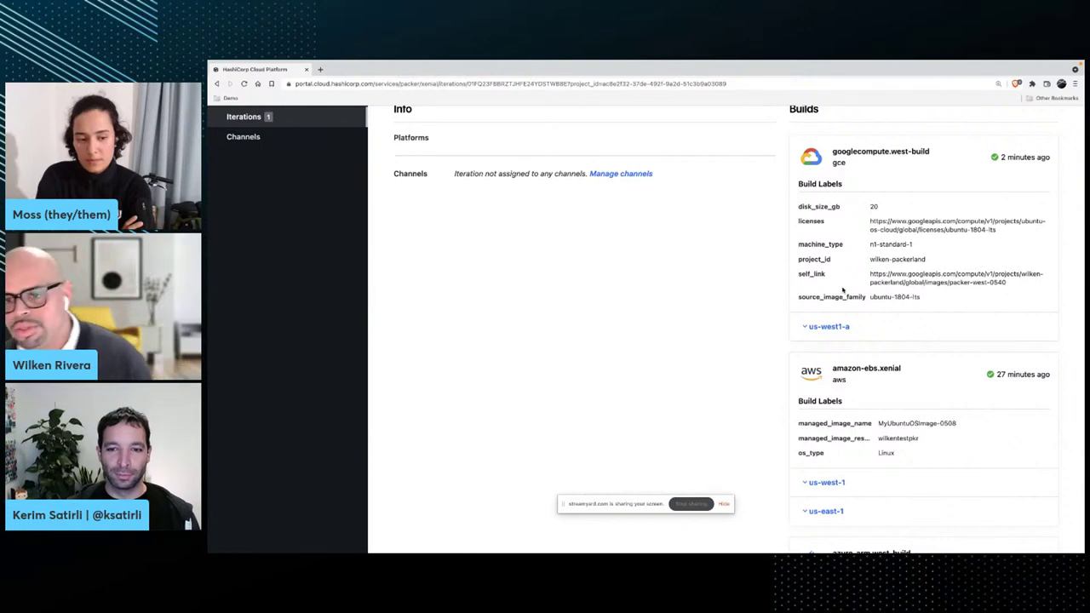
pyautogui.scroll(1, 844, 298)
pyautogui.scroll(2, 843, 298)
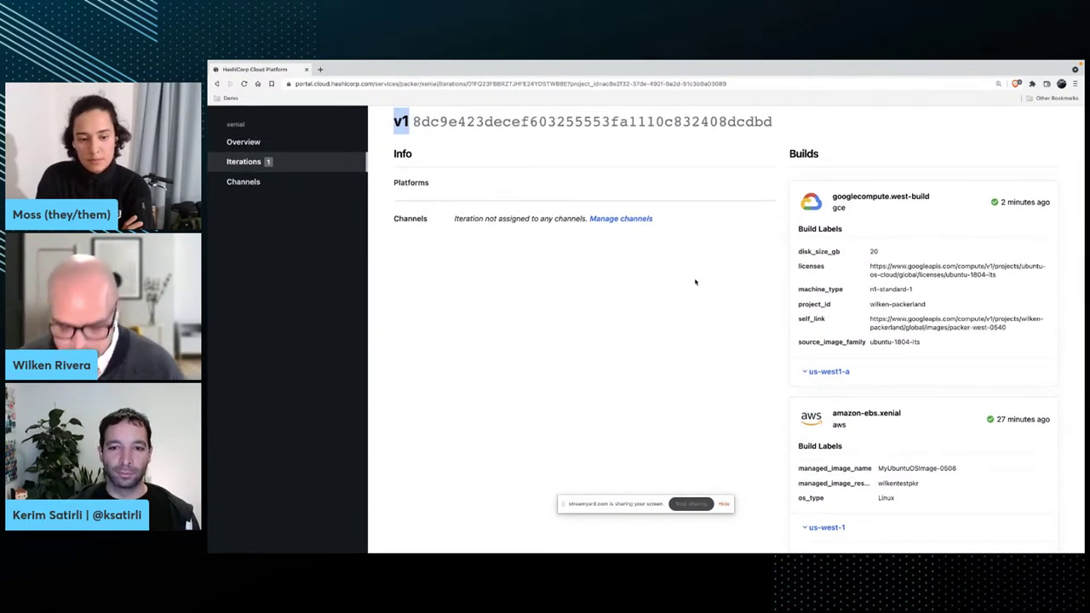
# Switch to the terminal in the azure-scale-set folder and open main.tf in Vim.
pyautogui.press('super+Tab')
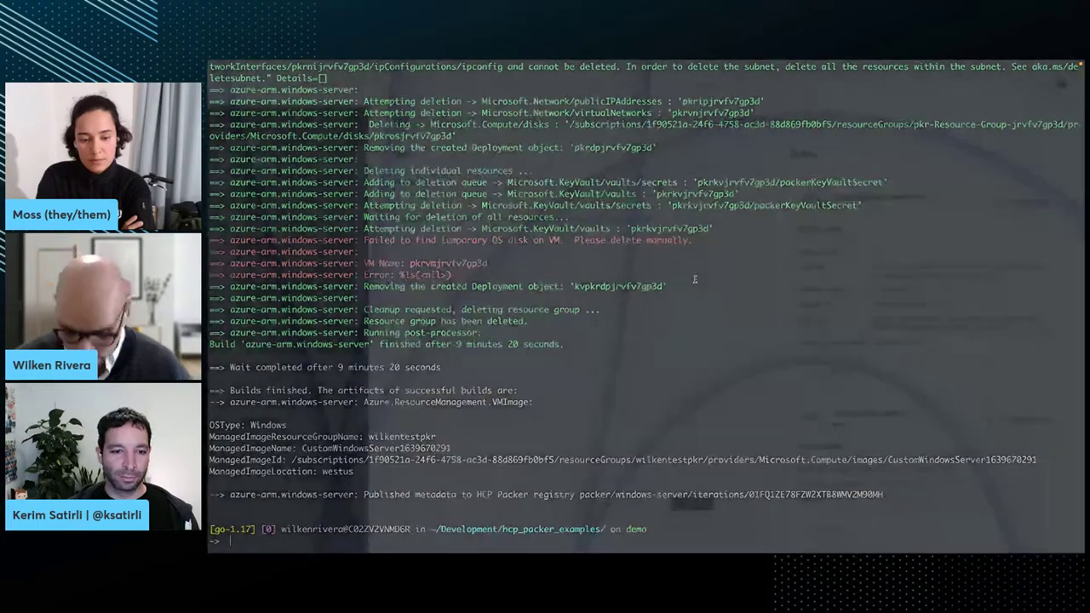
pyautogui.press('super+Tab')
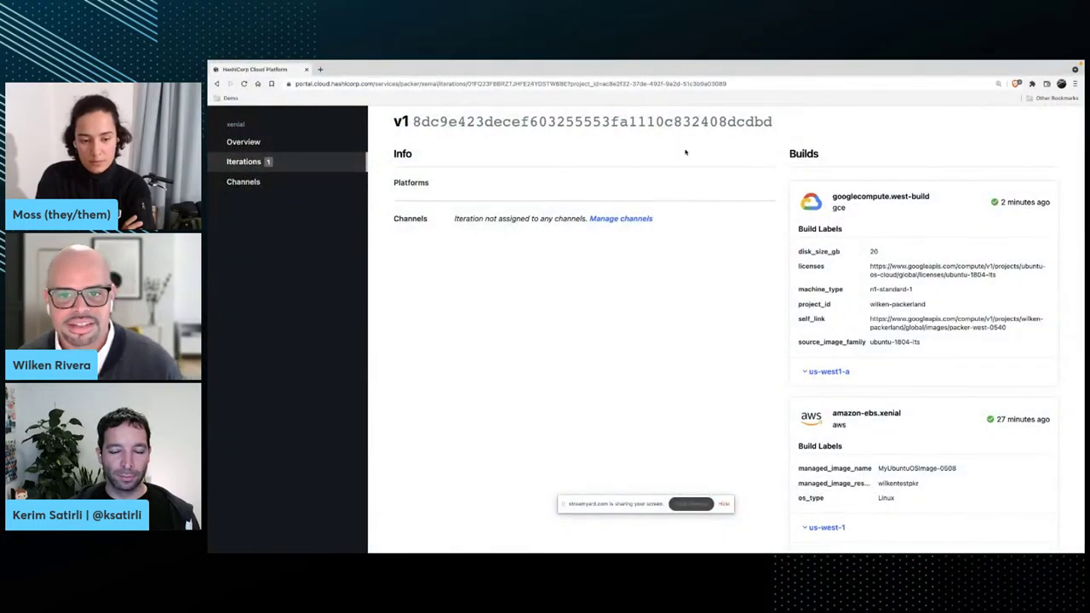
pyautogui.hotkey('ctrl', 'Up')
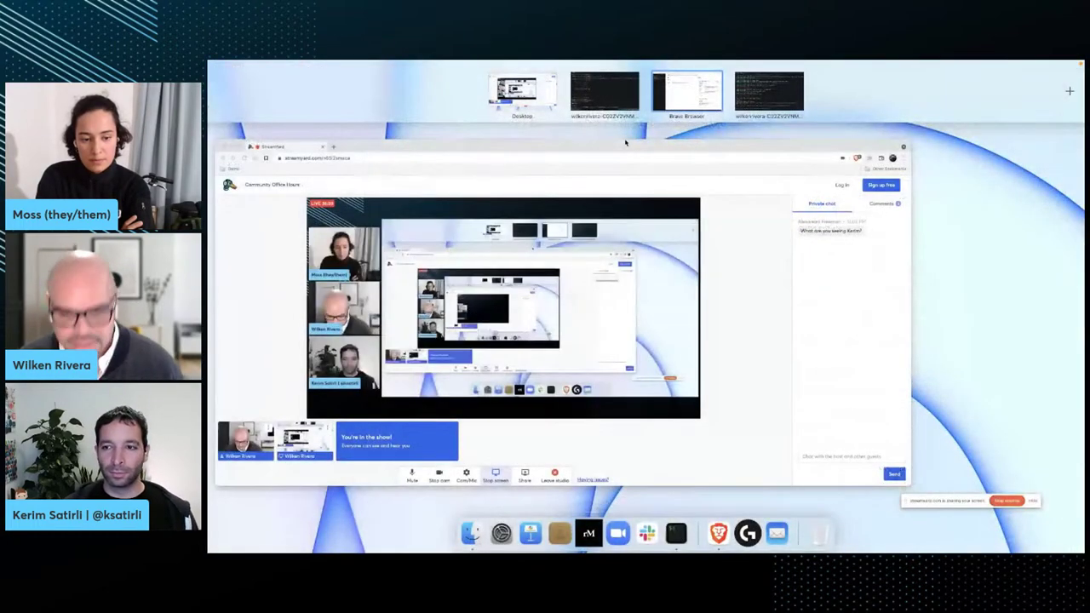
pyautogui.click(605, 91)
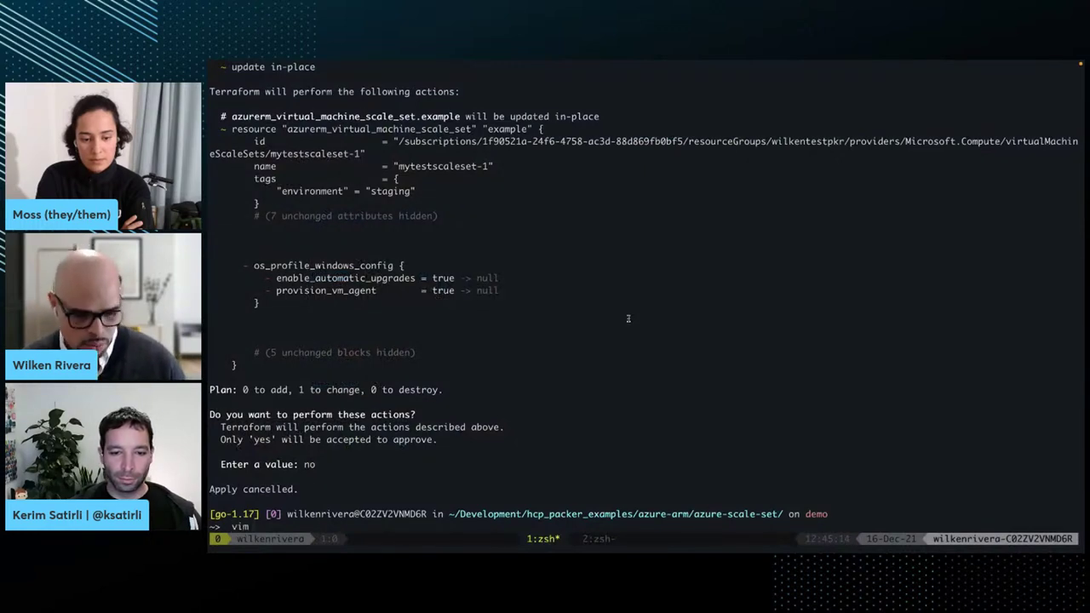
pyautogui.write('vim main.tf')
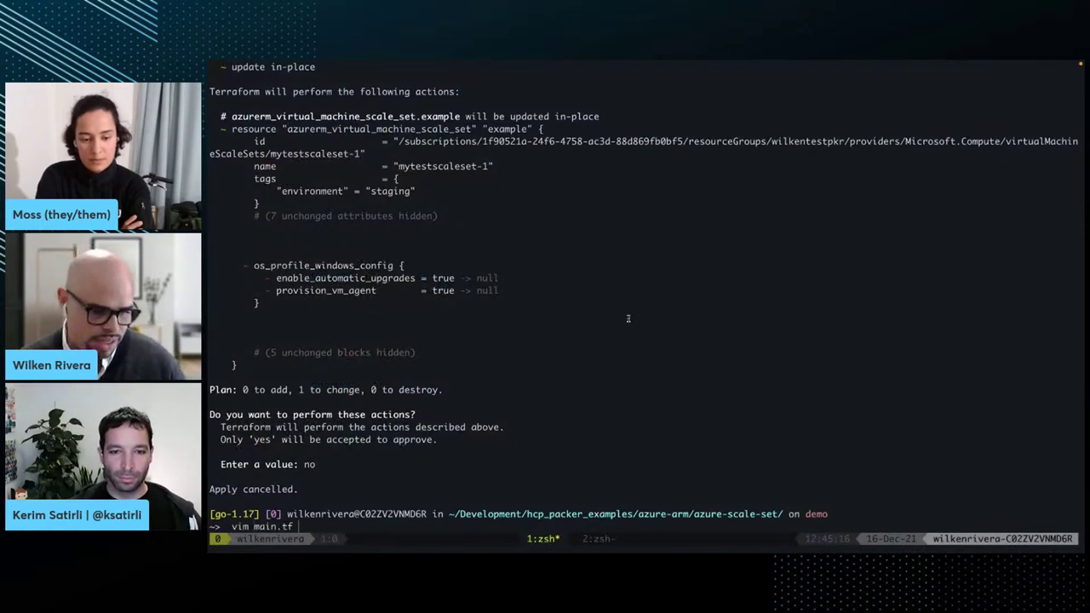
pyautogui.press('Return')
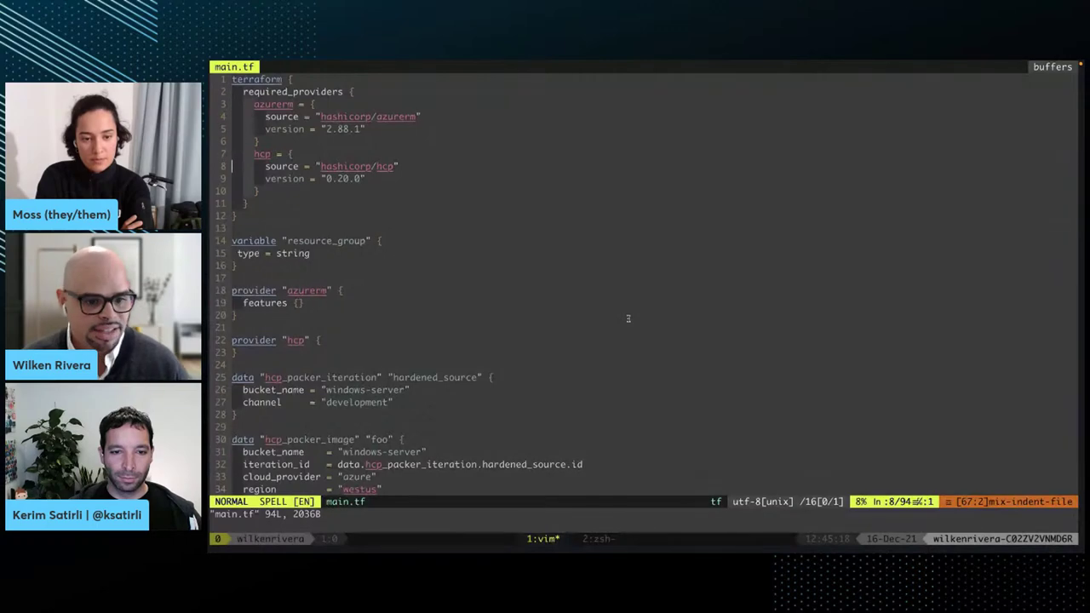
# Set bucket_name in the hcp_packer_iteration "hardened_source" data block to "custom", then save and close main.tf.
pyautogui.press('2')
pyautogui.press('6')
pyautogui.hotkey('shift', 'g')
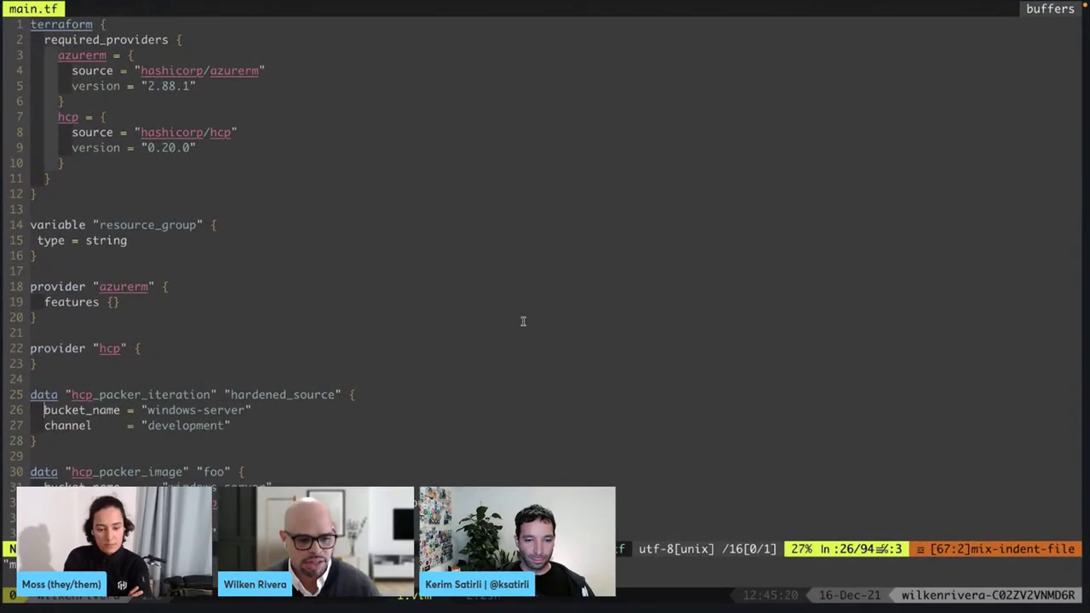
pyautogui.press('w')
pyautogui.press('w')
pyautogui.press('w')
pyautogui.press('w')
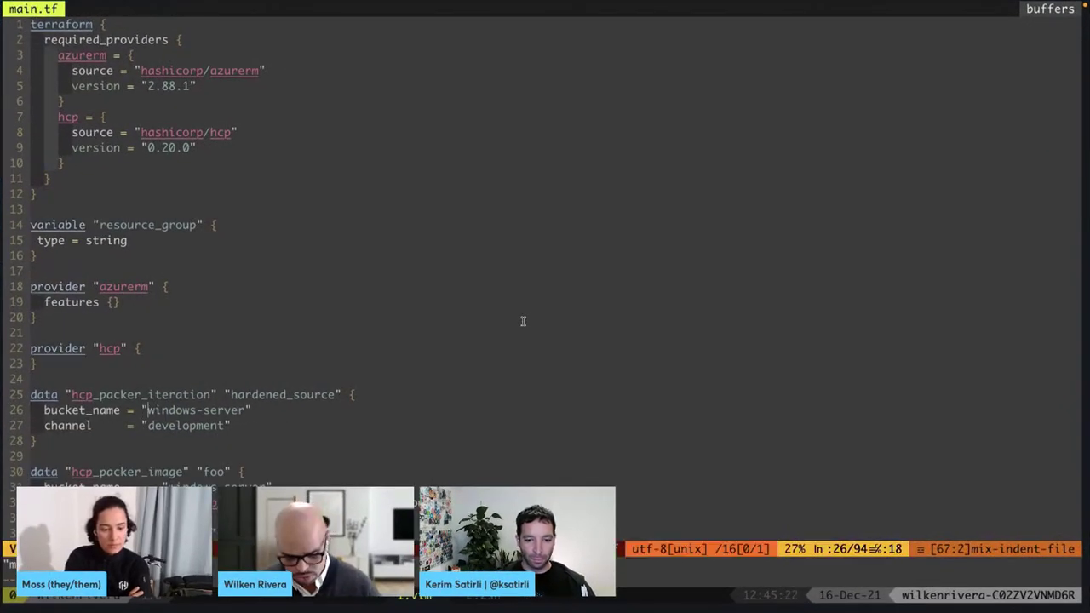
pyautogui.press('c')
pyautogui.press('i')
pyautogui.press('"')
pyautogui.write('custom')
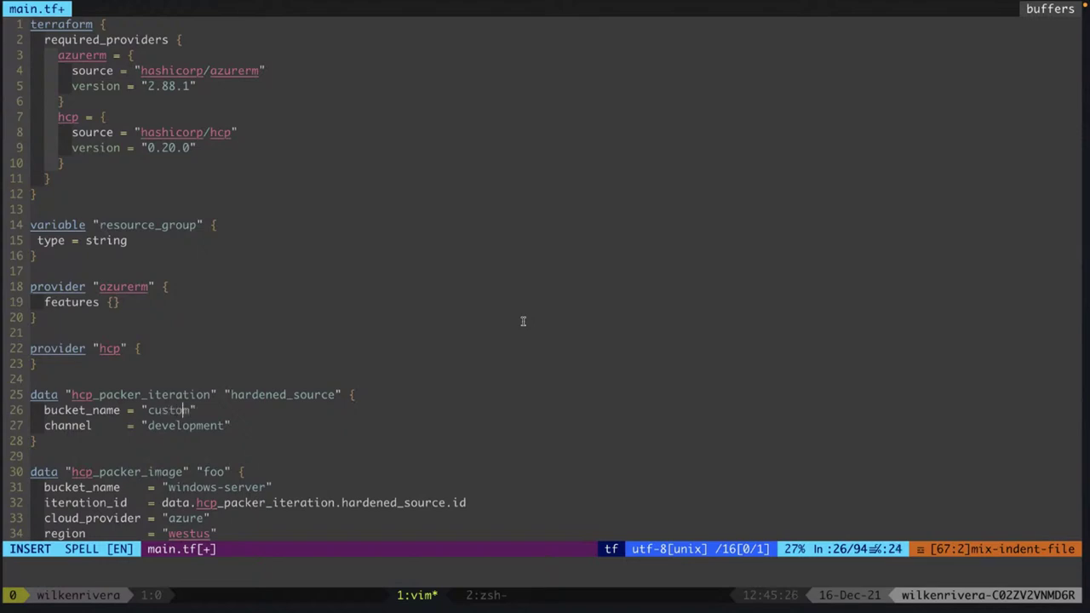
pyautogui.press('Escape')
pyautogui.write(':wq')
pyautogui.press('Return')
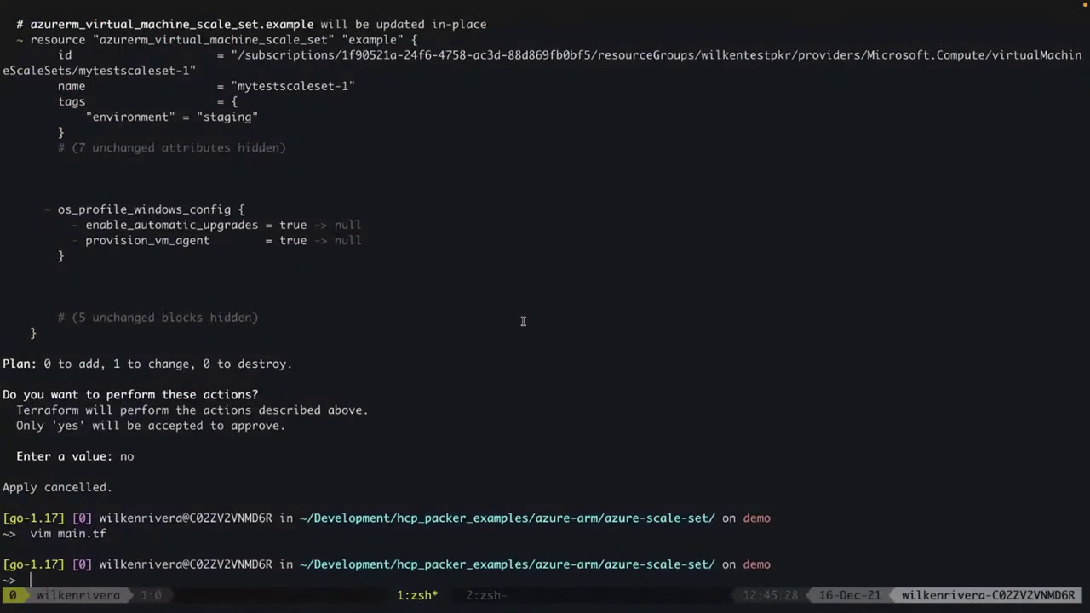
# Try to run terraform apply with wilkentestpkr as the resource_group value.
pyautogui.write('terraform apply')
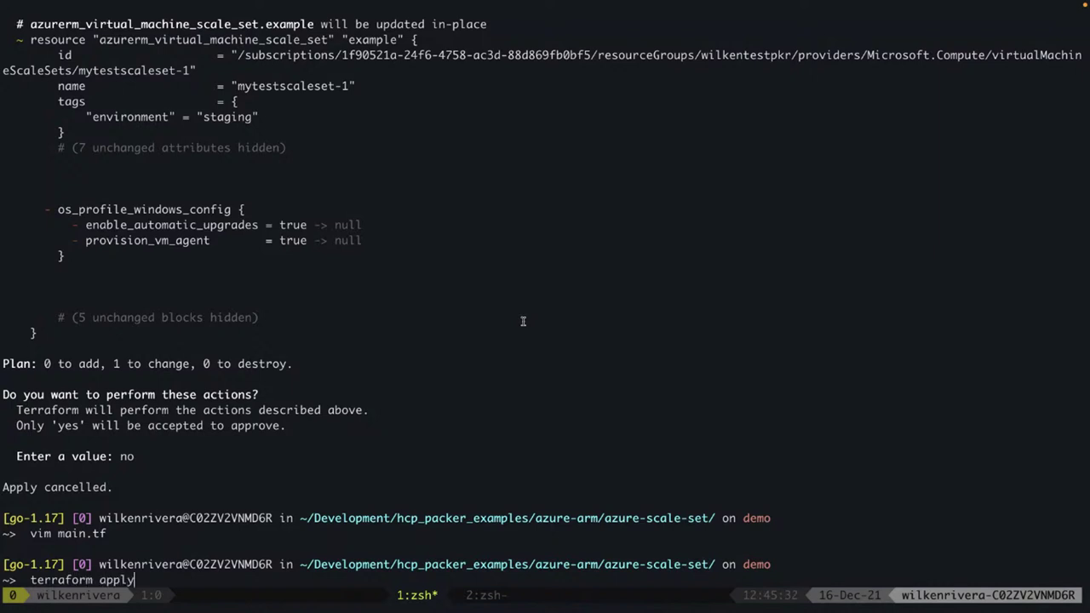
pyautogui.press('Return')
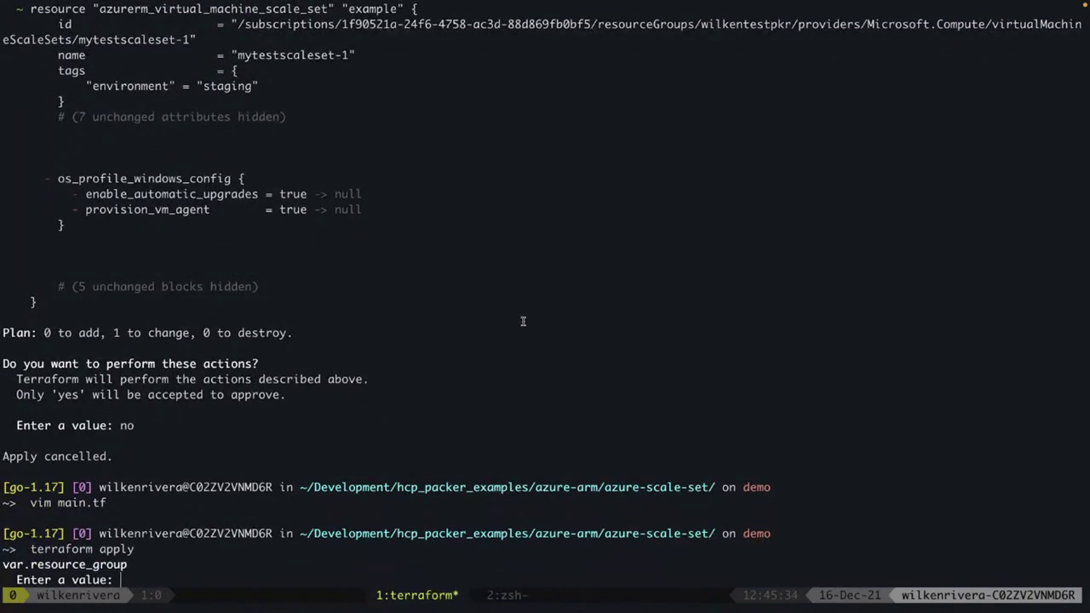
pyautogui.hotkey('ctrl', 'x')
pyautogui.press('BackSpace')
pyautogui.write('wilkentestpkr')
pyautogui.press('Return')
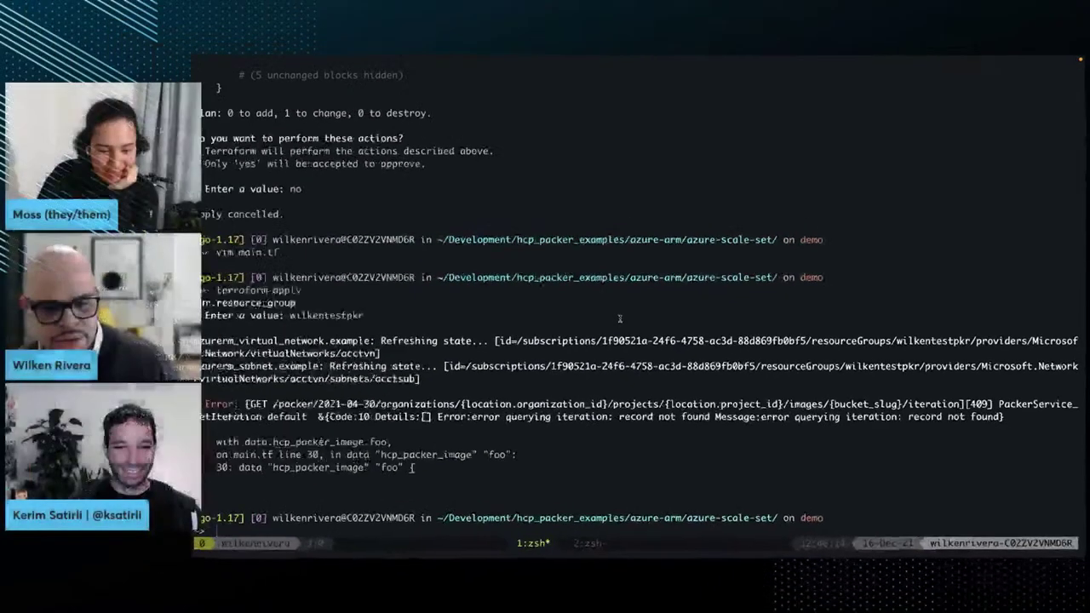
# Reopen main.tf in Vim, set bucket_name in the hcp_packer_image "foo" data block to "custom", then save and close the file.
pyautogui.write('vim main.tf')
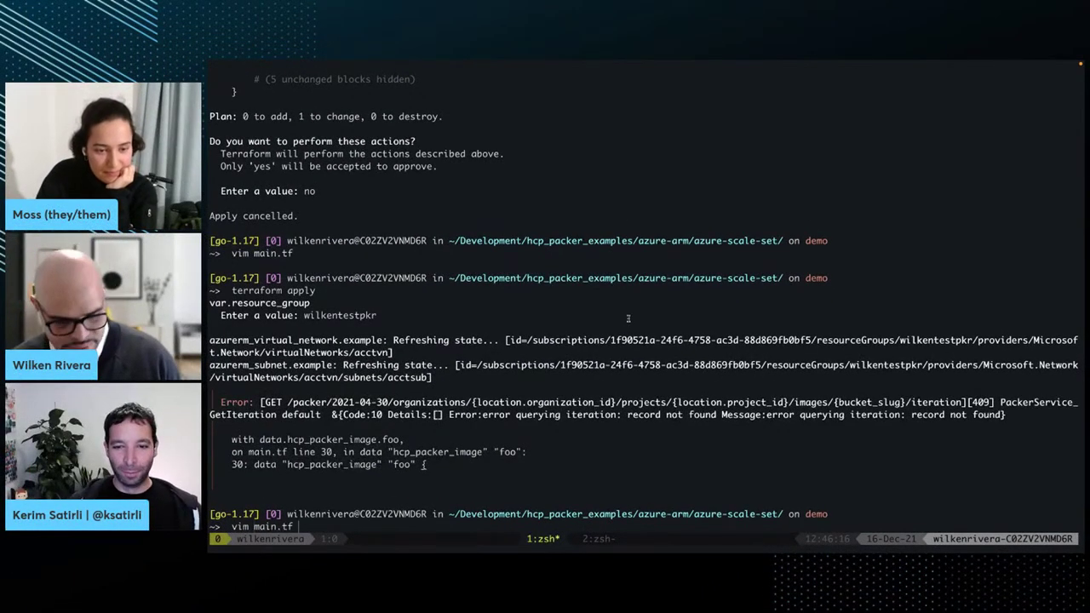
pyautogui.press('Return')
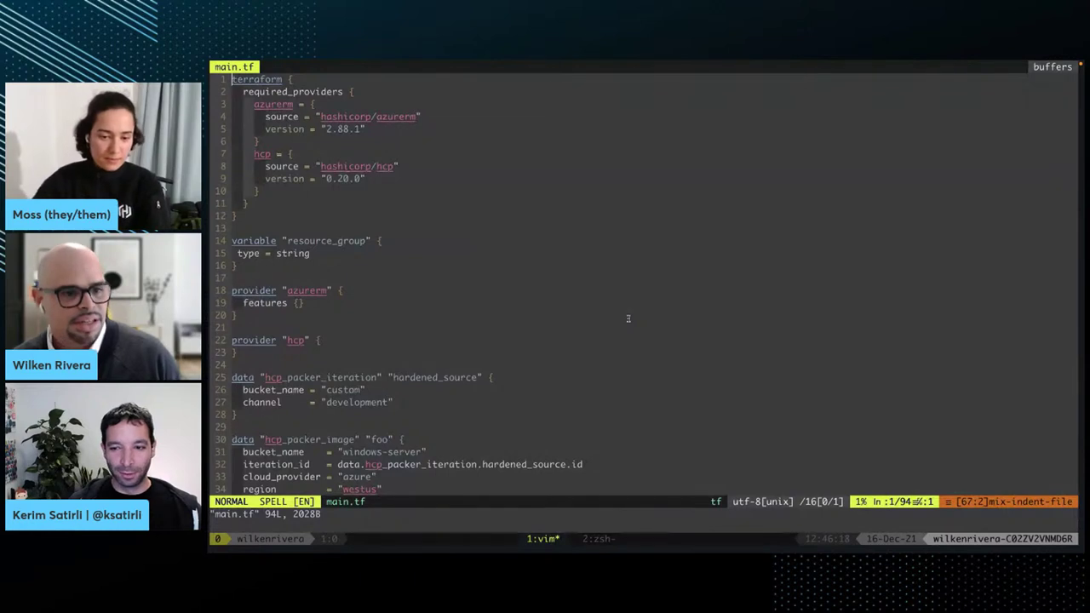
pyautogui.press('j')
pyautogui.press('j')
pyautogui.press('j')
pyautogui.press('j')
pyautogui.press('j')
pyautogui.press('j')
pyautogui.press('j')
pyautogui.press('j')
pyautogui.press('j')
pyautogui.press('j')
pyautogui.press('j')
pyautogui.press('j')
pyautogui.press('j')
pyautogui.press('j')
pyautogui.press('j')
pyautogui.press('j')
pyautogui.press('j')
pyautogui.press('j')
pyautogui.press('j')
pyautogui.press('j')
pyautogui.press('j')
pyautogui.press('j')
pyautogui.press('j')
pyautogui.press('j')
pyautogui.press('j')
pyautogui.press('j')
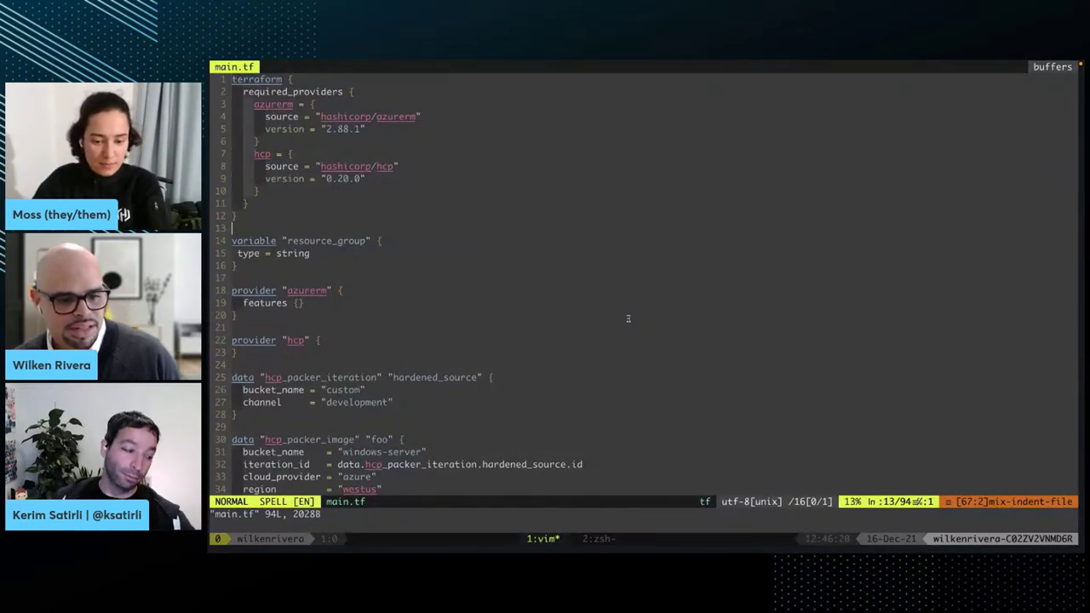
pyautogui.press('w')
pyautogui.press('w')
pyautogui.press('w')
pyautogui.press('w')
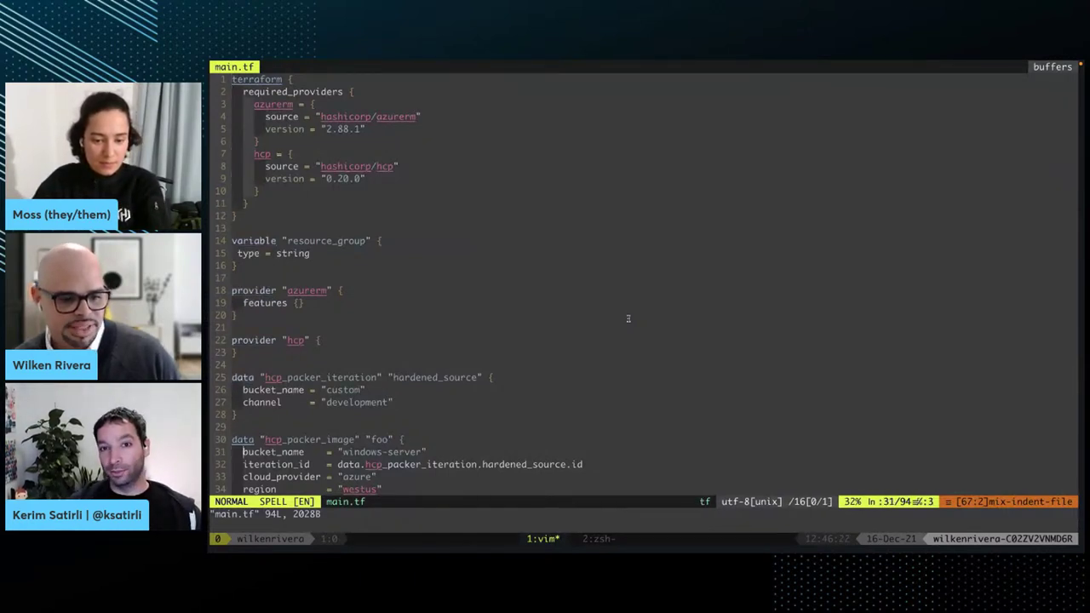
pyautogui.press('v')
pyautogui.press('i')
pyautogui.press('"')
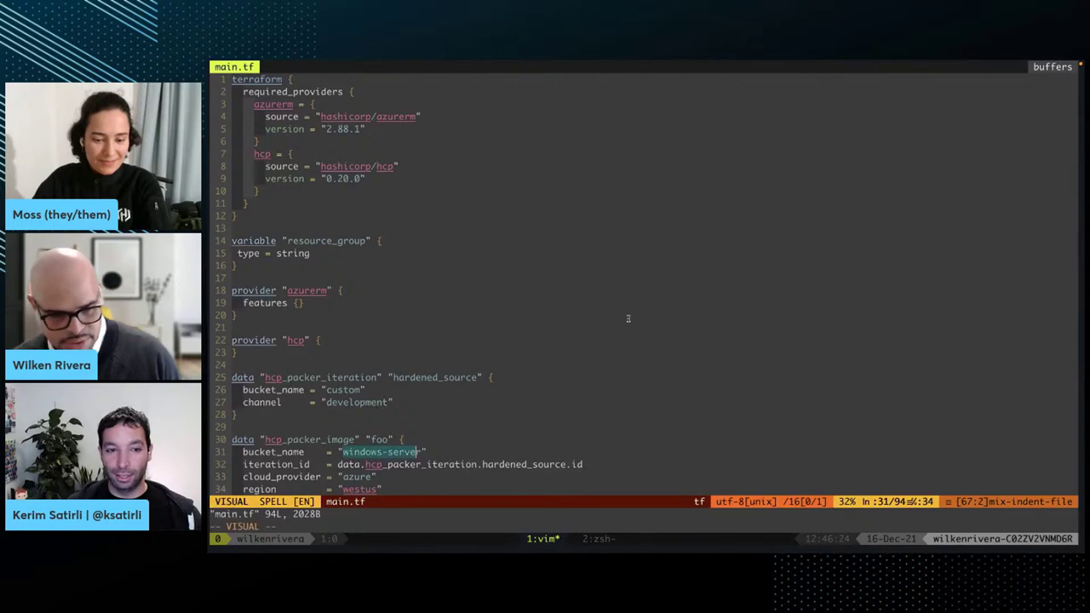
pyautogui.write('dicusto')
pyautogui.write('m')
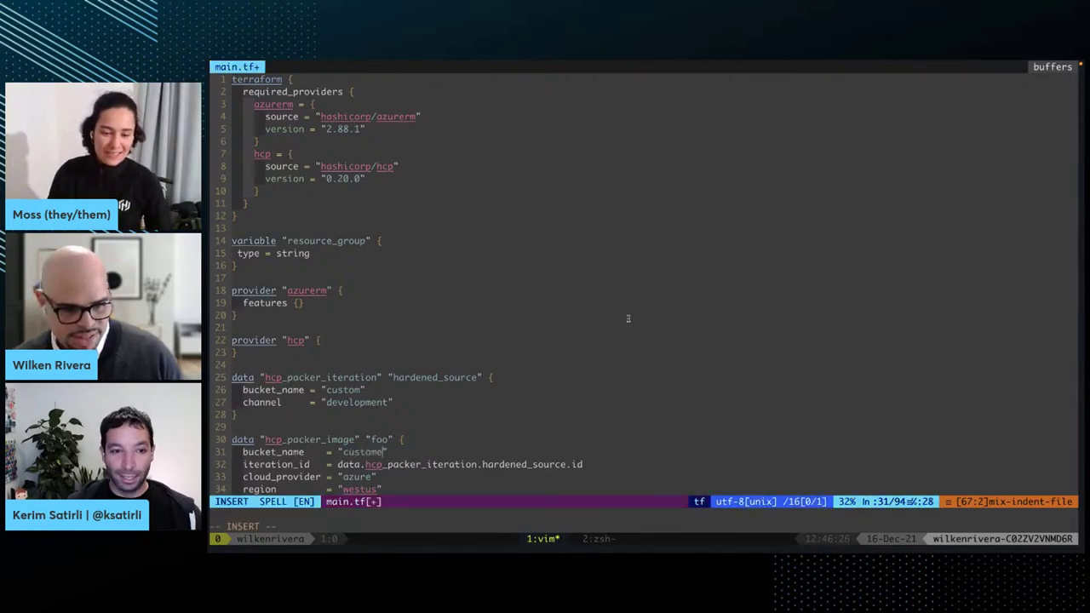
pyautogui.press('Escape')
pyautogui.press('j')
pyautogui.press('j')
pyautogui.press('j')
pyautogui.press('j')
pyautogui.press('j')
pyautogui.press('j')
pyautogui.press('j')
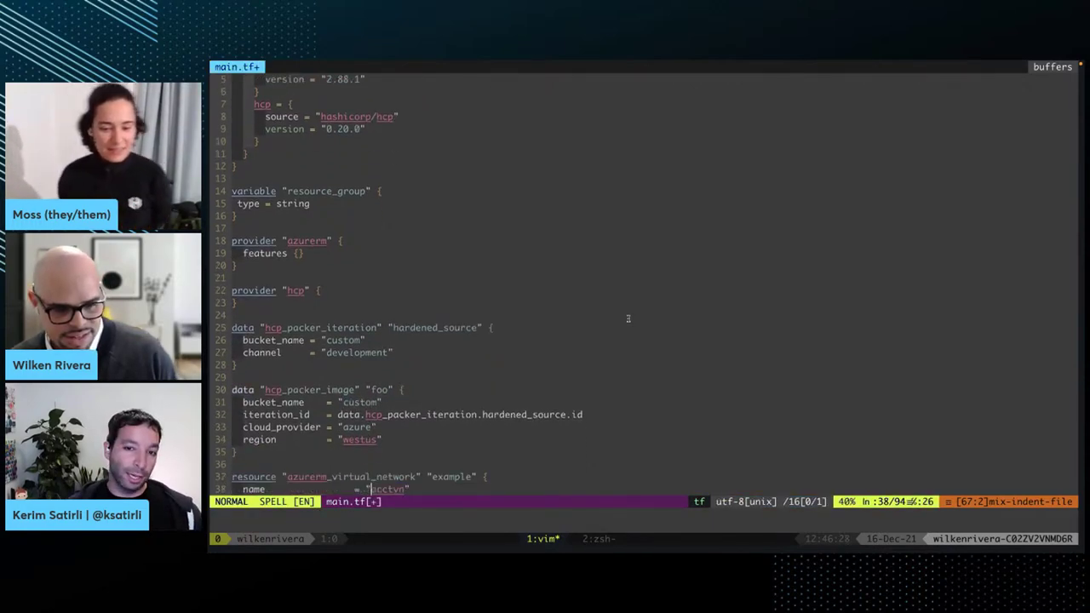
pyautogui.write(':wq')
pyautogui.press('Return')
# Try to rerun terraform apply in the azure-scale-set folder, entering wilkentestpkr for resource_group.
pyautogui.write('terraform apply')
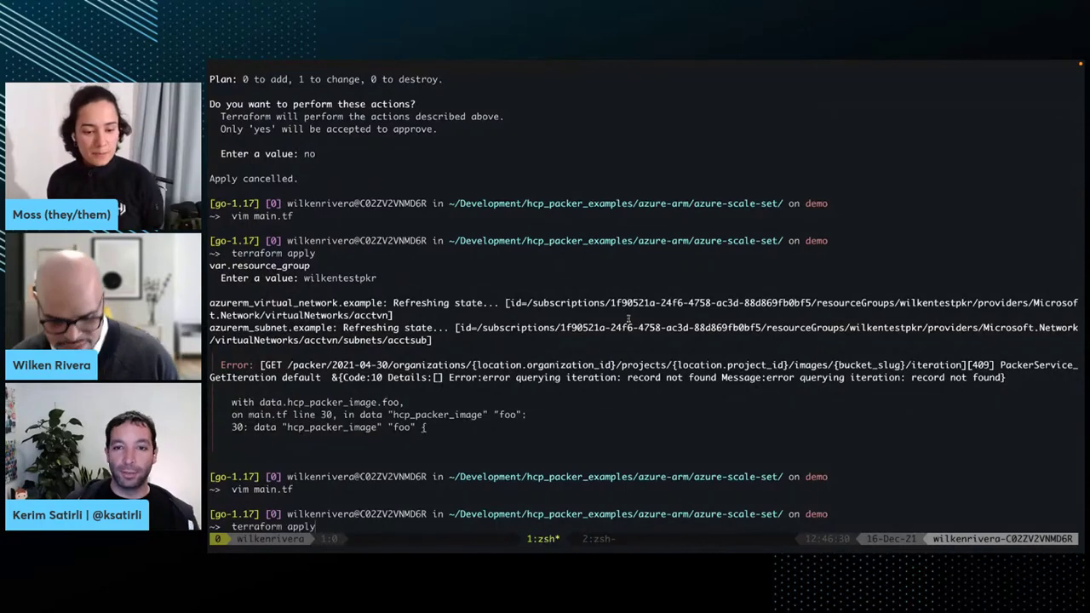
pyautogui.press('Return')
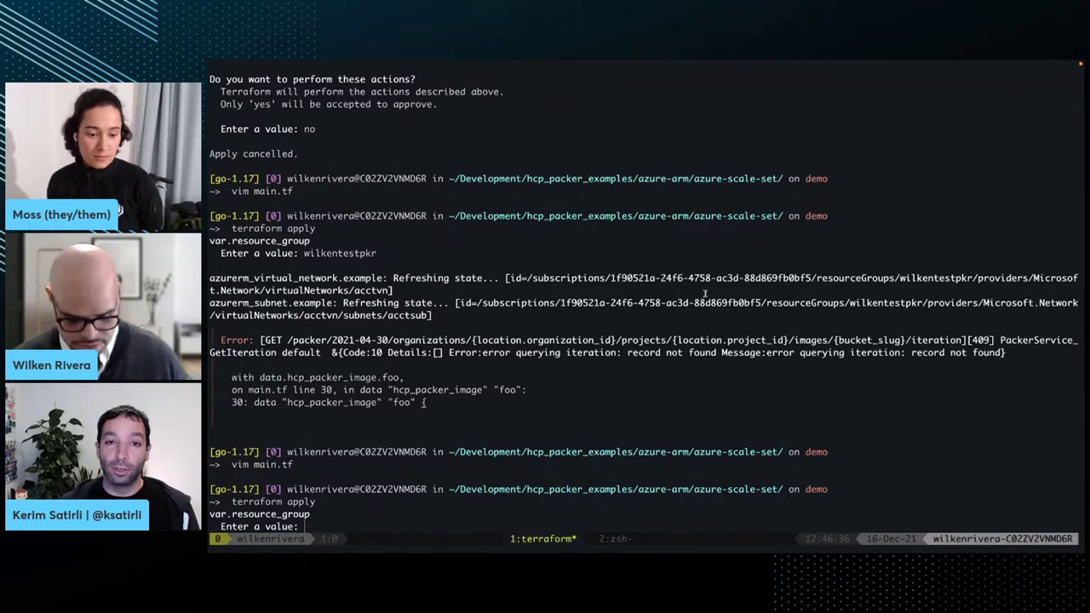
pyautogui.write('wilkentest')
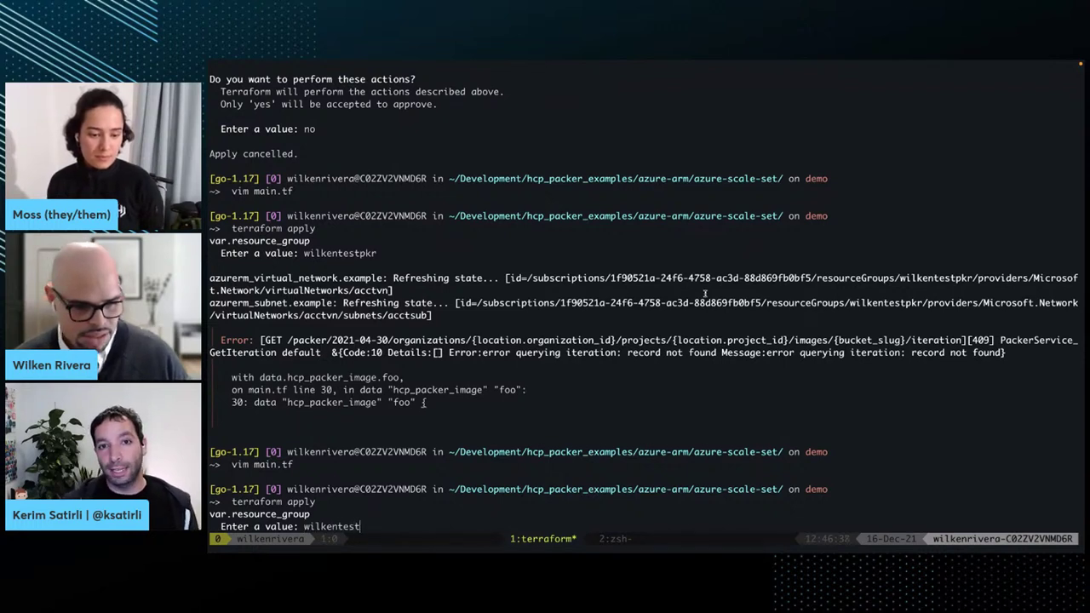
pyautogui.write('pkr')
pyautogui.press('Return')
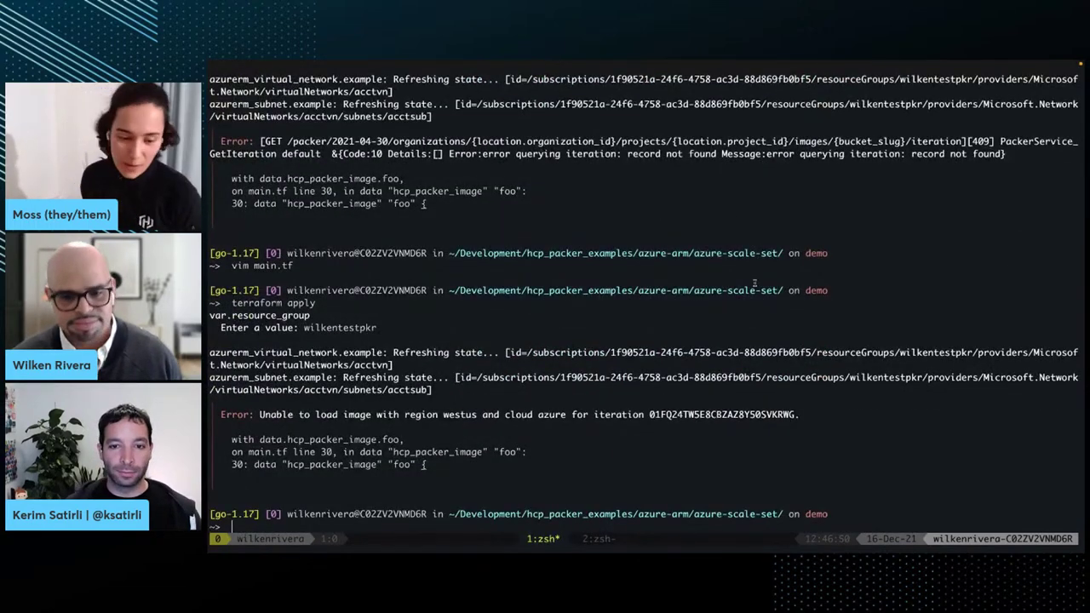
# Switch from the terminal to the StreamYard studio window in the Brave browser.
pyautogui.hotkey('ctrl', 'Up')
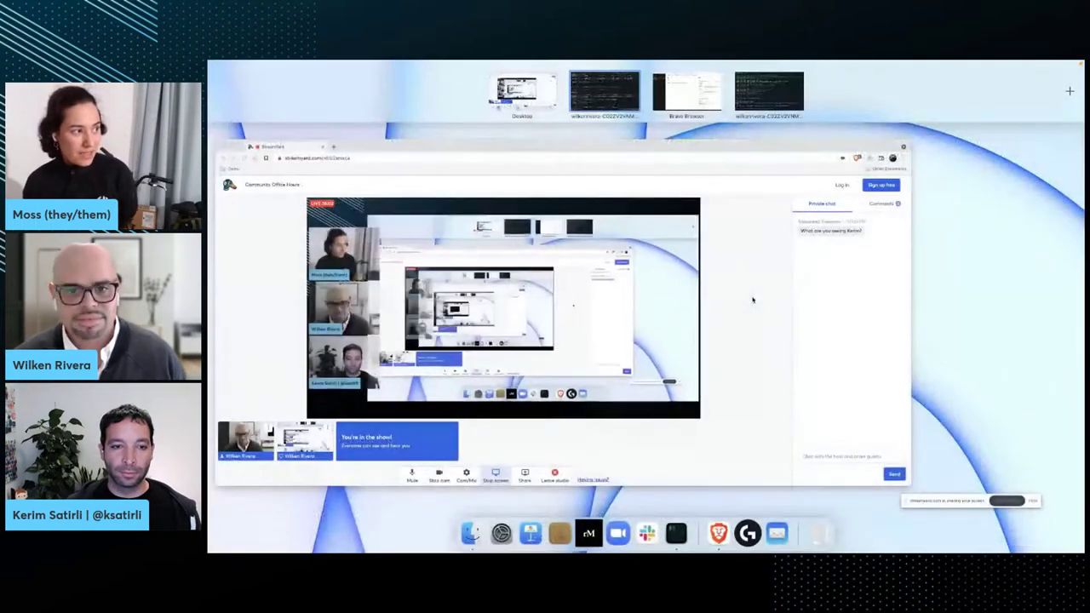
pyautogui.click(546, 475)
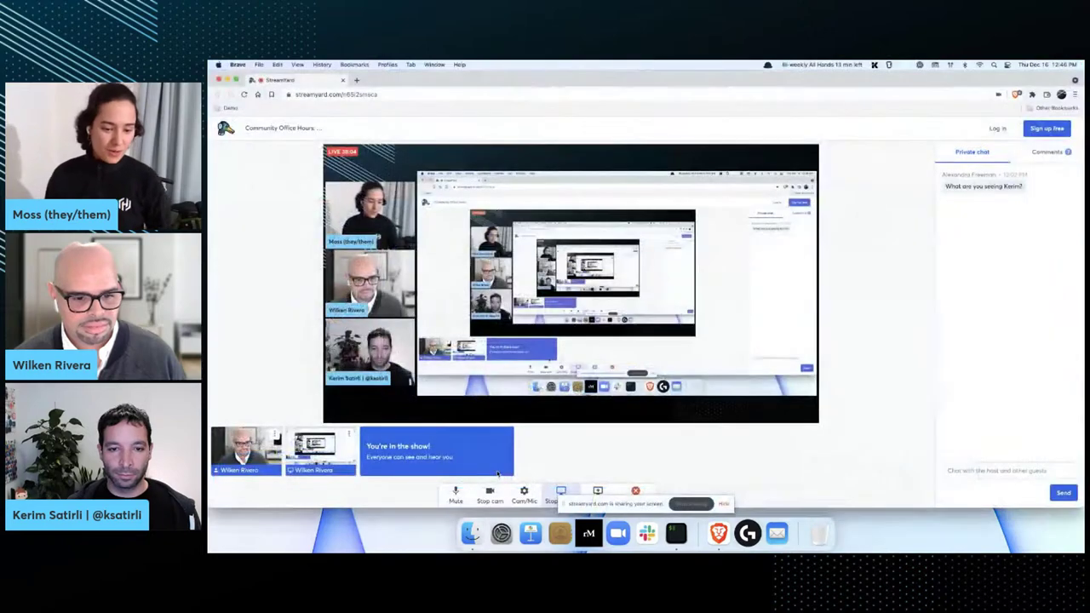